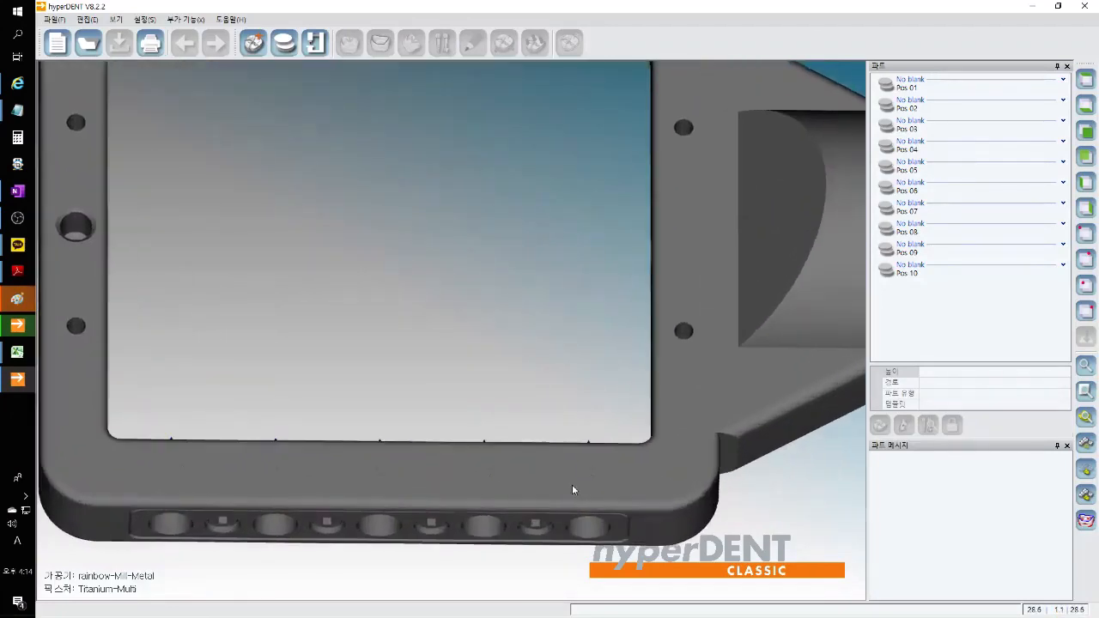
# Orbit and zoom the view to inspect the frame's numbered hole row
pyautogui.moveTo(542, 441); pyautogui.dragTo(580, 599, button='middle')
pyautogui.moveTo(573, 251); pyautogui.dragTo(581, 301, button='middle')
pyautogui.scroll(5, 581, 286)
pyautogui.moveTo(660, 197); pyautogui.dragTo(655, 223, button='right')
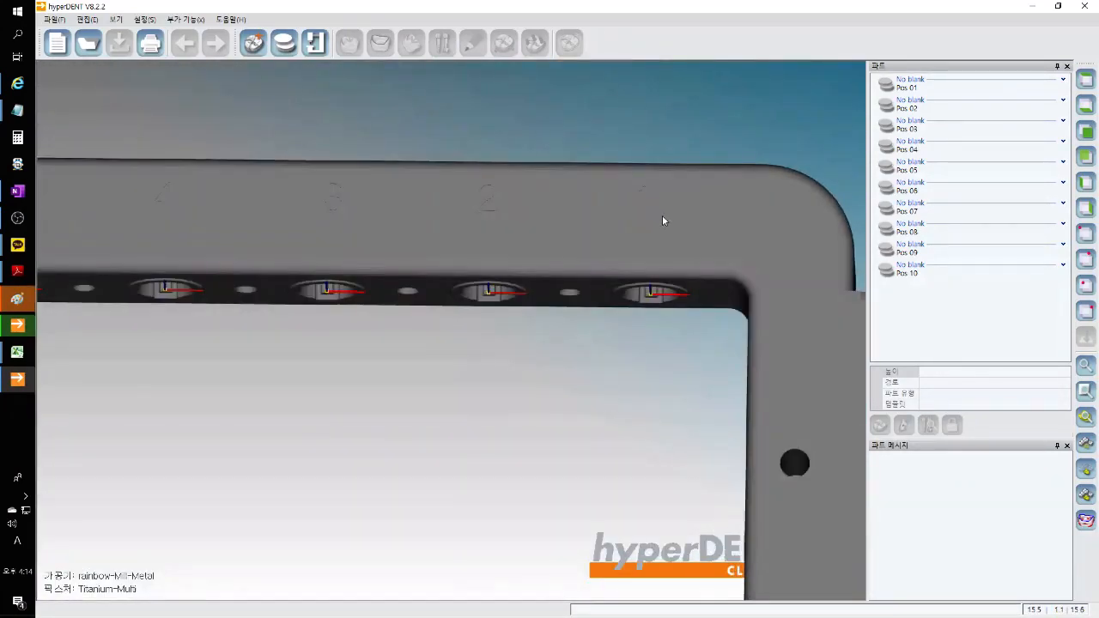
pyautogui.moveTo(637, 183); pyautogui.dragTo(697, 165, button='right')
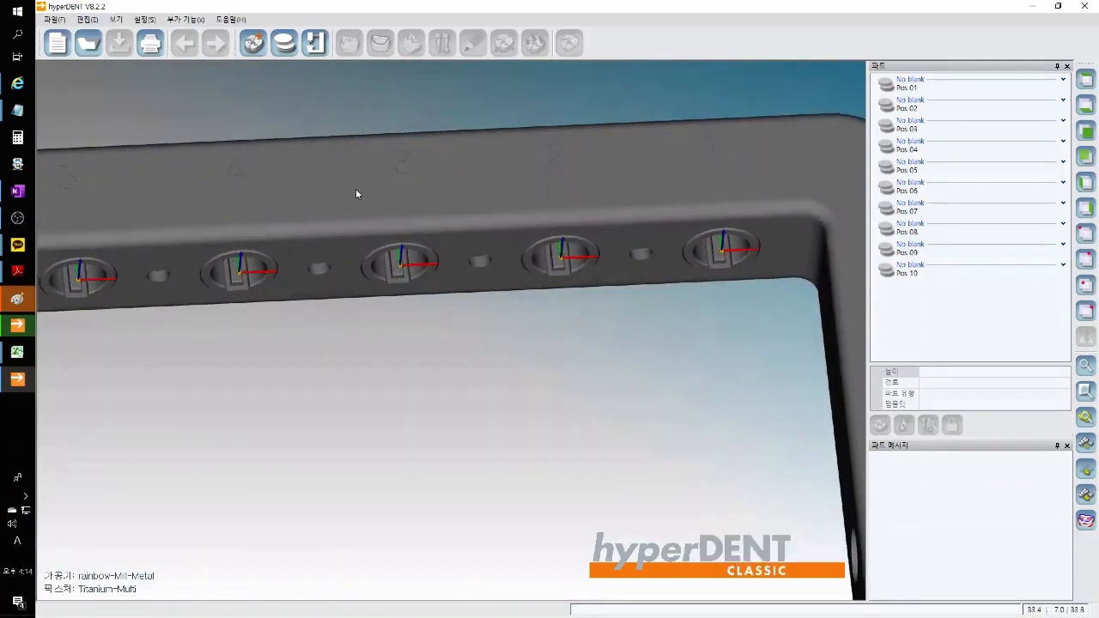
pyautogui.press('ctrl')
pyautogui.moveTo(539, 416); pyautogui.dragTo(572, 367, button='right')
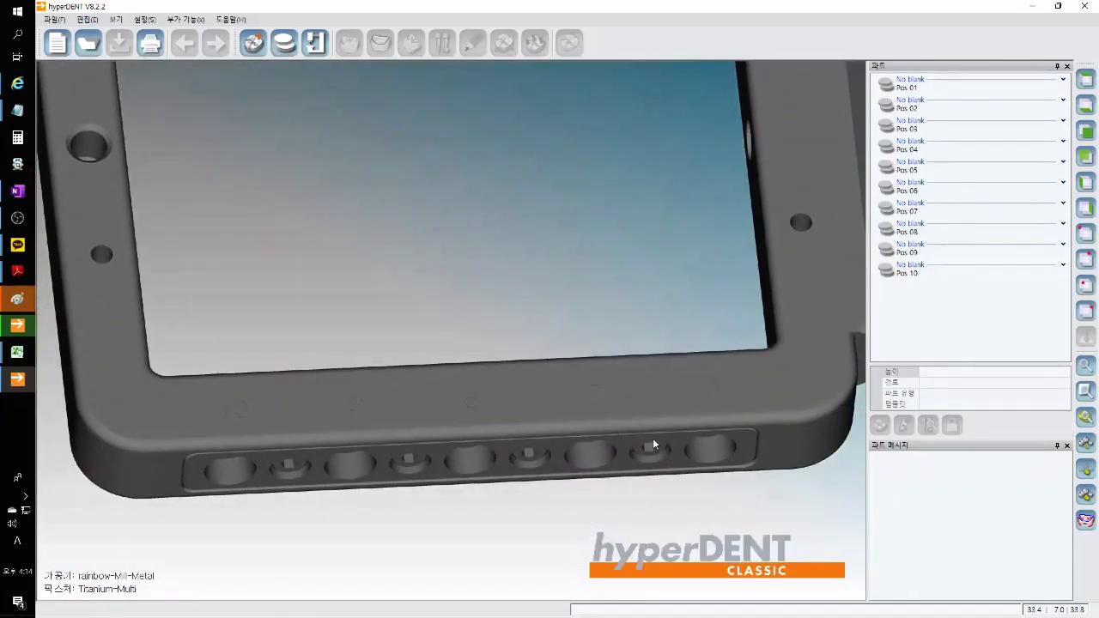
pyautogui.moveTo(650, 452); pyautogui.dragTo(704, 418, button='right')
pyautogui.press('ctrl')
pyautogui.press('ctrl')
pyautogui.moveTo(648, 350); pyautogui.dragTo(591, 315, button='right')
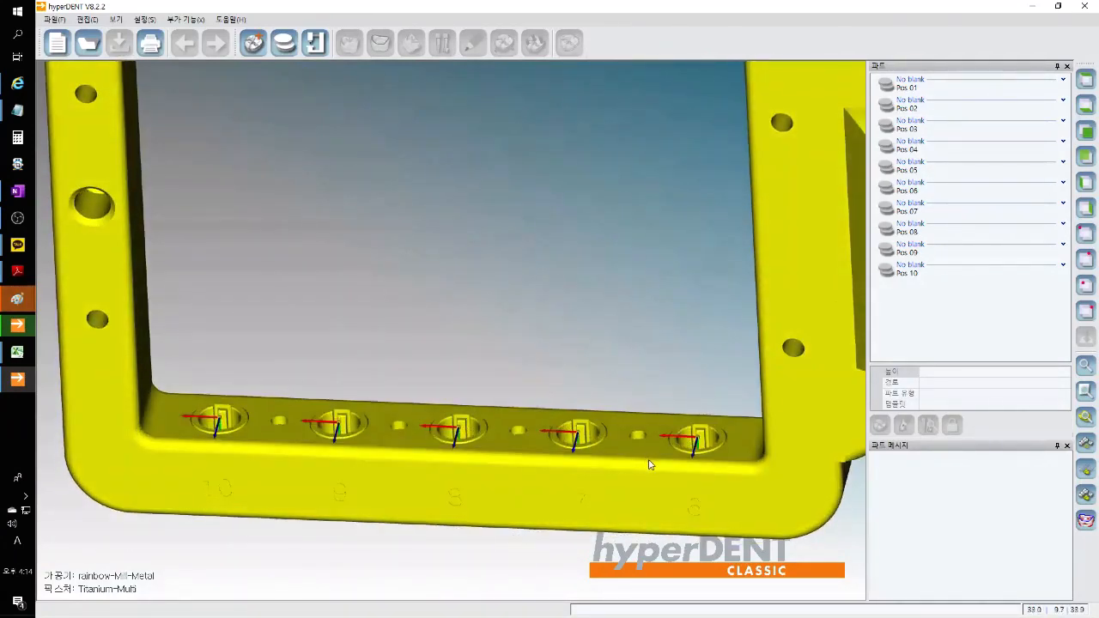
pyautogui.scroll(5, 649, 464)
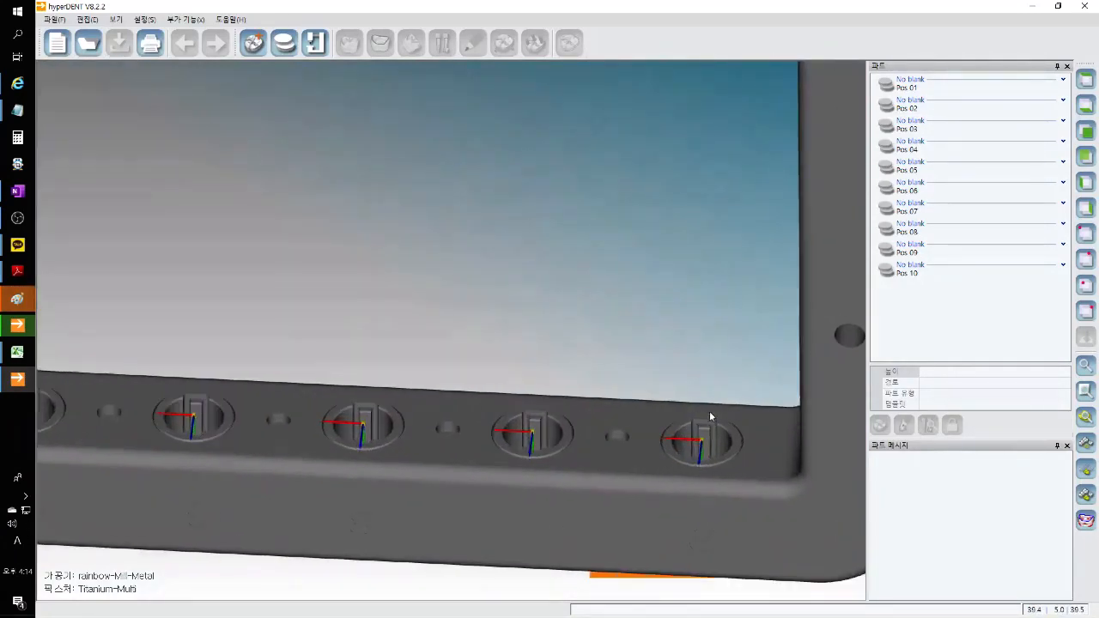
pyautogui.moveTo(550, 429); pyautogui.dragTo(478, 336, button='right')
pyautogui.scroll(-1, 510, 395)
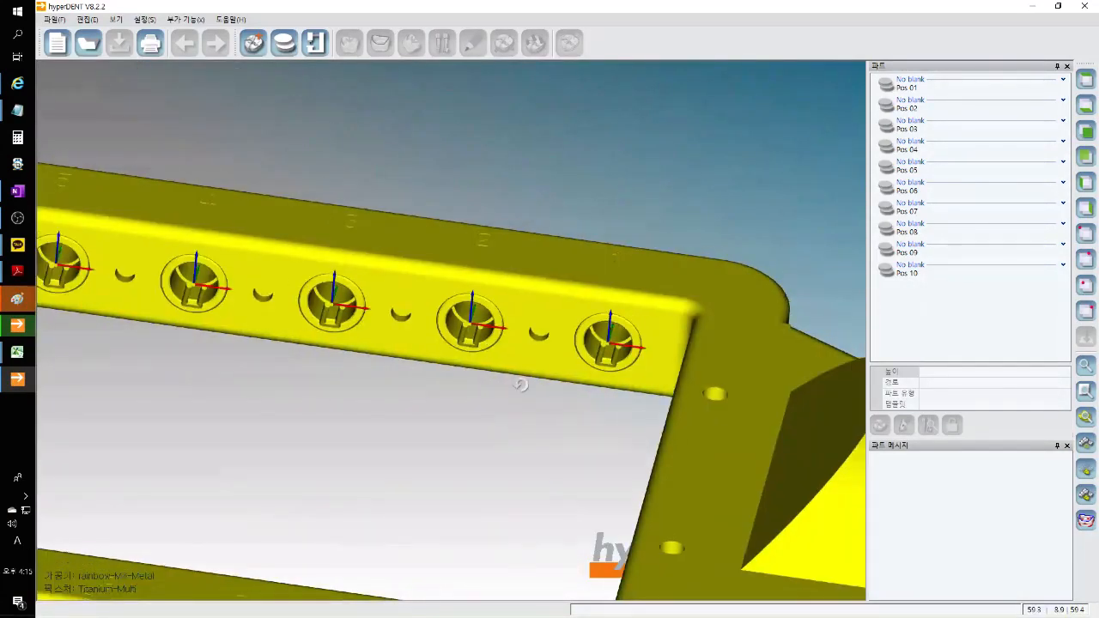
# View the whole fixture from elevated, side, perspective and top-down angles
pyautogui.moveTo(515, 402); pyautogui.dragTo(1083, 131, button='right')
pyautogui.moveTo(467, 408); pyautogui.dragTo(1038, 248, button='right')
pyautogui.click(1086, 131)
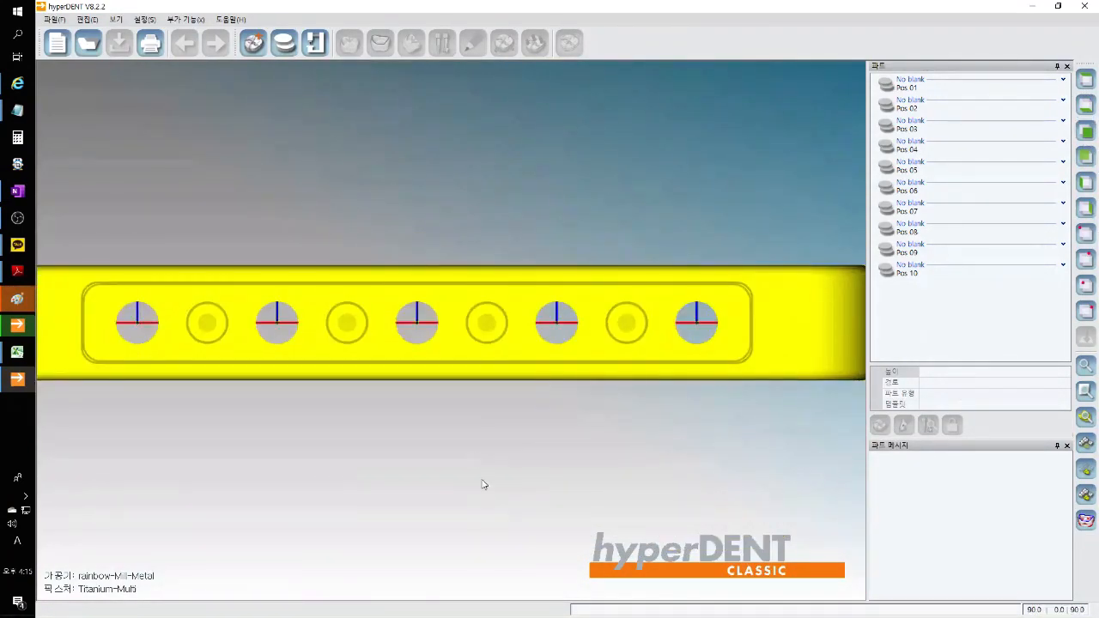
pyautogui.moveTo(560, 210); pyautogui.dragTo(558, 221, button='middle')
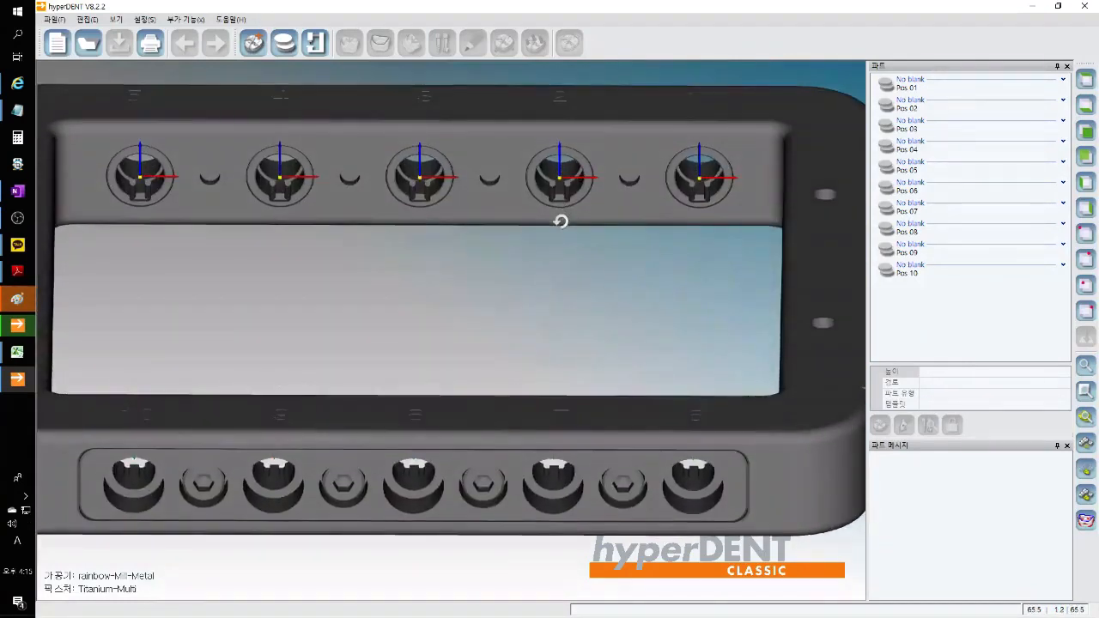
pyautogui.click(1086, 79)
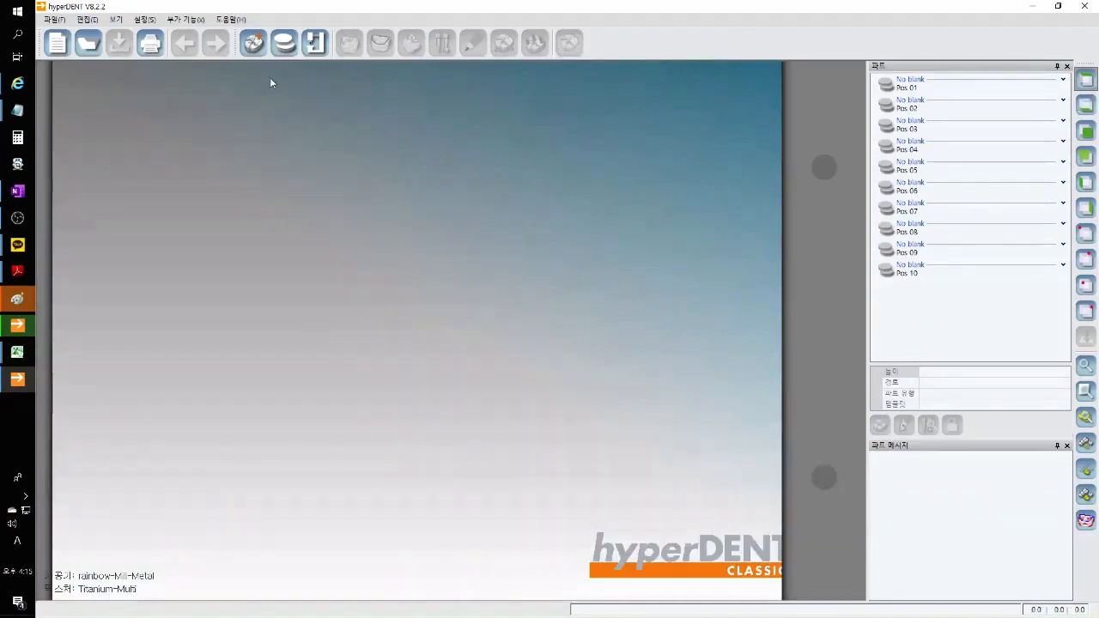
# Reconfirm rainbow-Mill-Metal with the Titanium-Multi fixture after briefly trying L-Titanium-Multi
pyautogui.click(314, 42)
pyautogui.press('ctrl')
pyautogui.click(328, 114)
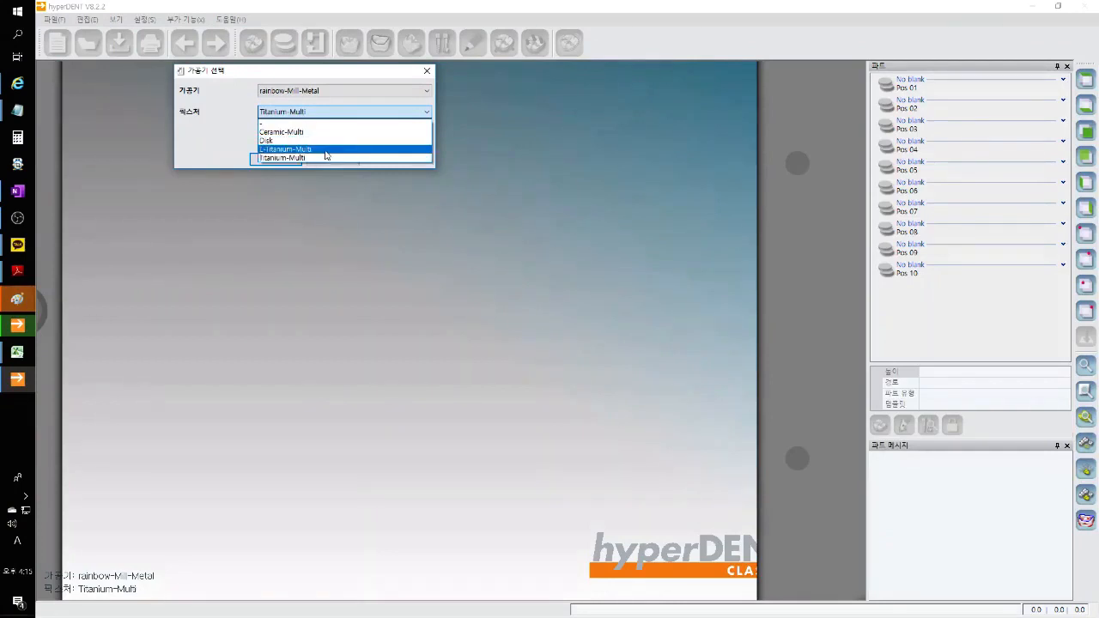
pyautogui.click(317, 148)
pyautogui.click(349, 113)
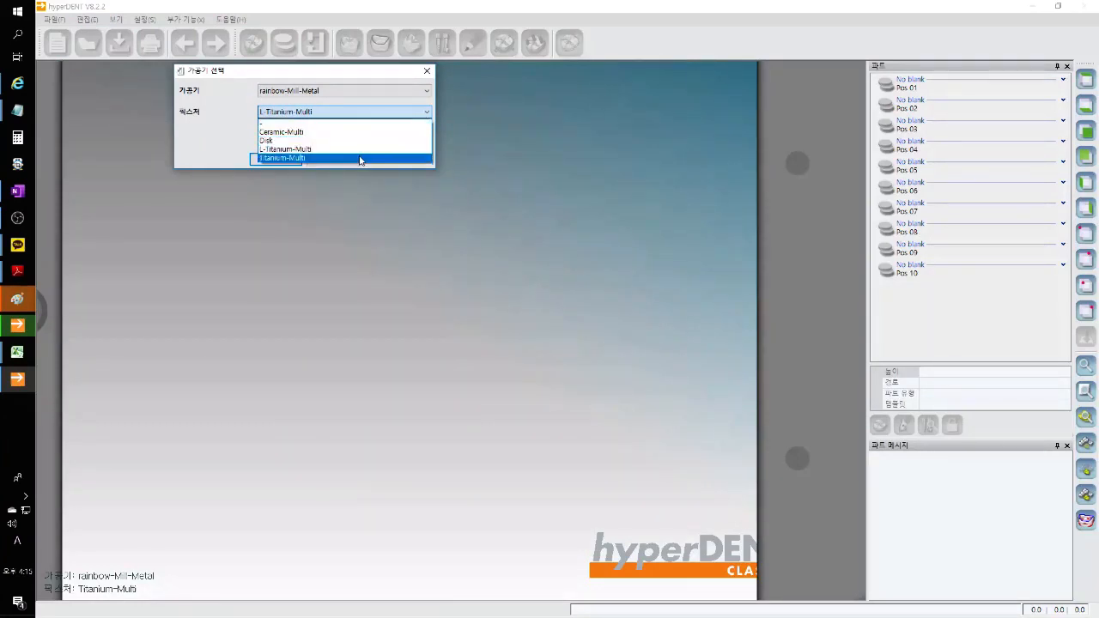
pyautogui.click(360, 158)
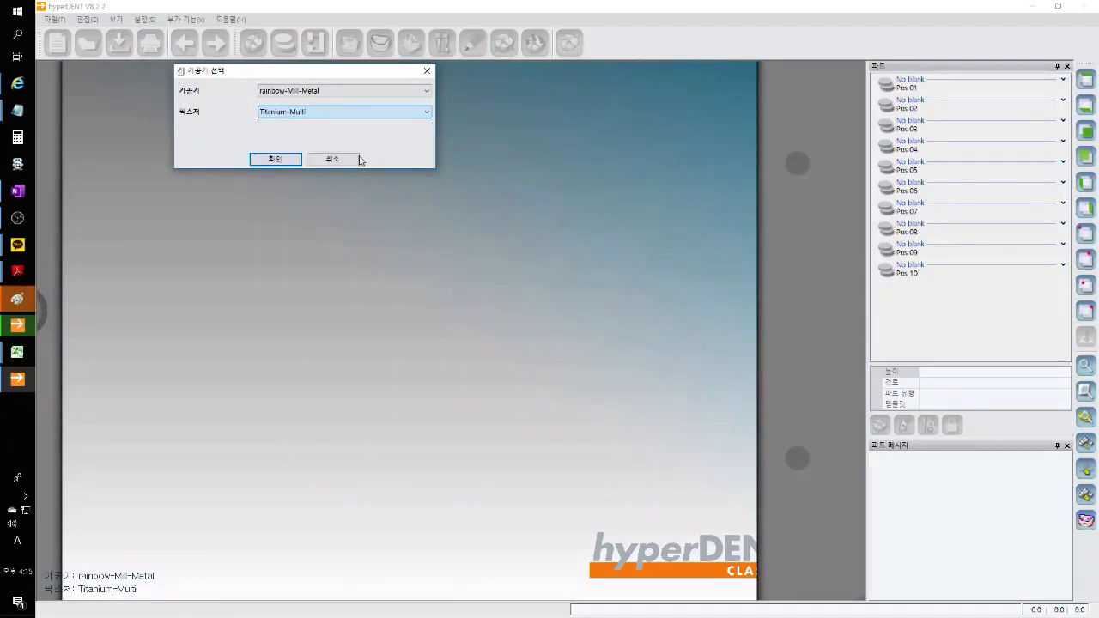
pyautogui.click(275, 159)
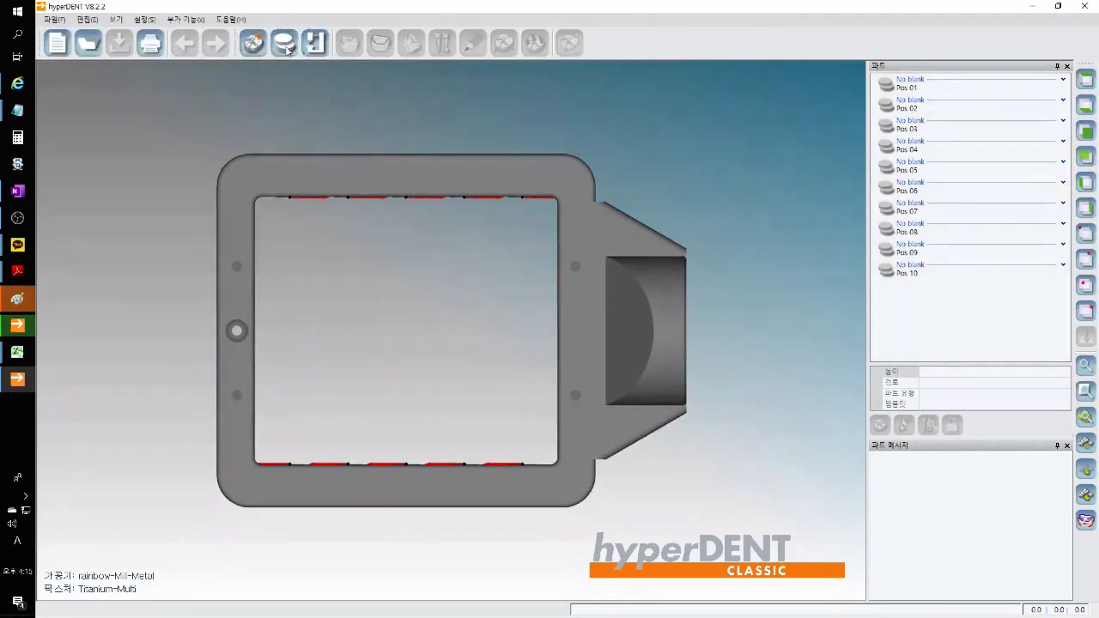
# Filter a new blank's material to Titanium and turn off the environment filter
pyautogui.click(288, 49)
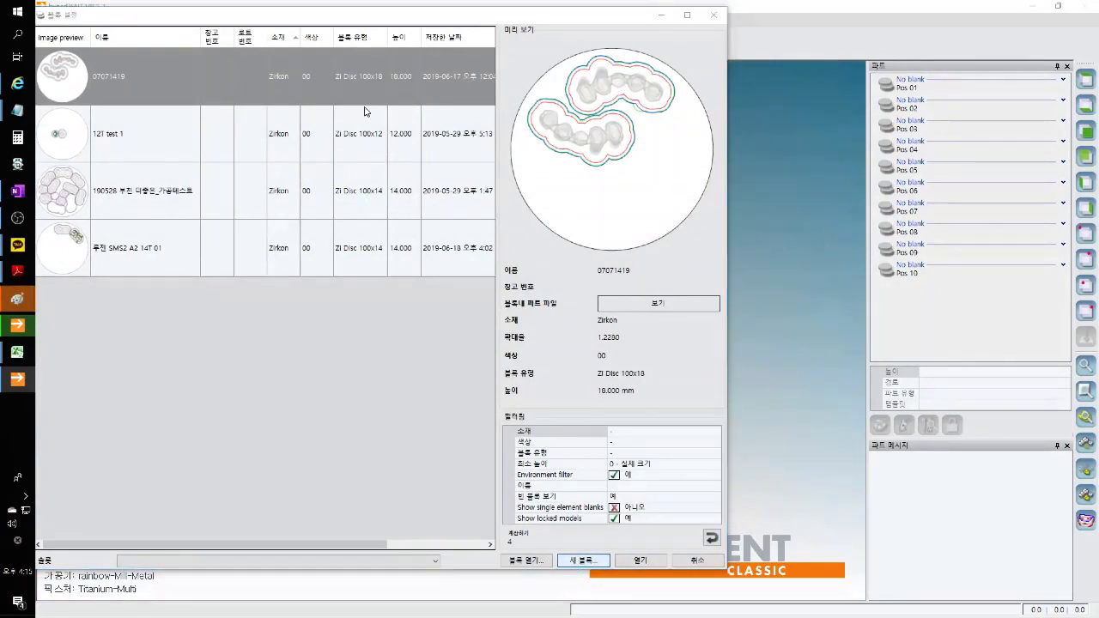
pyautogui.click(296, 157)
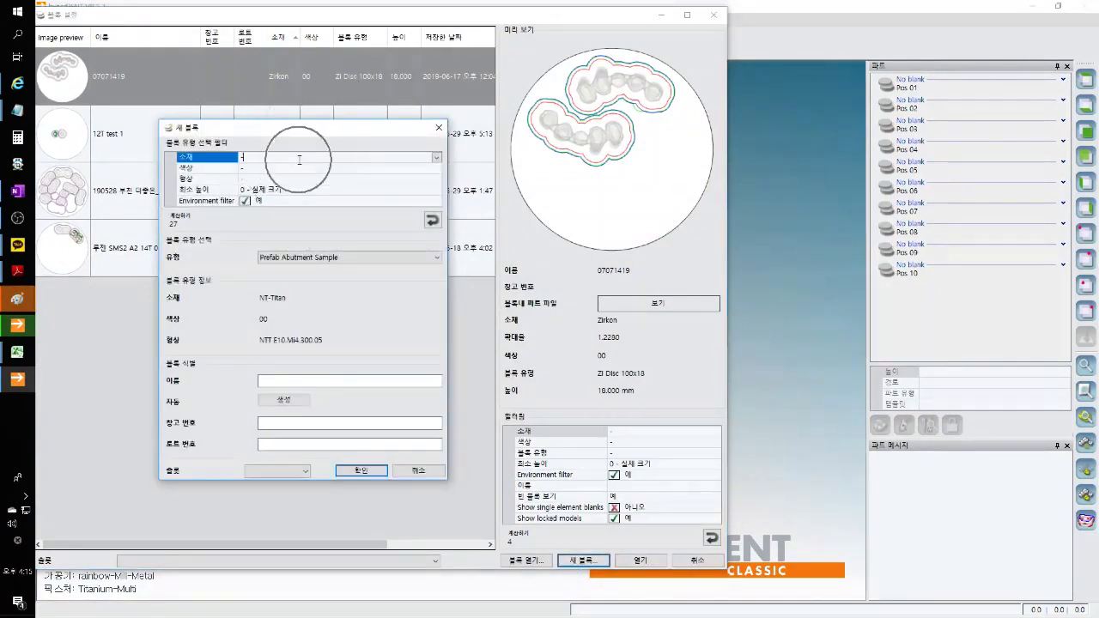
pyautogui.click(436, 157)
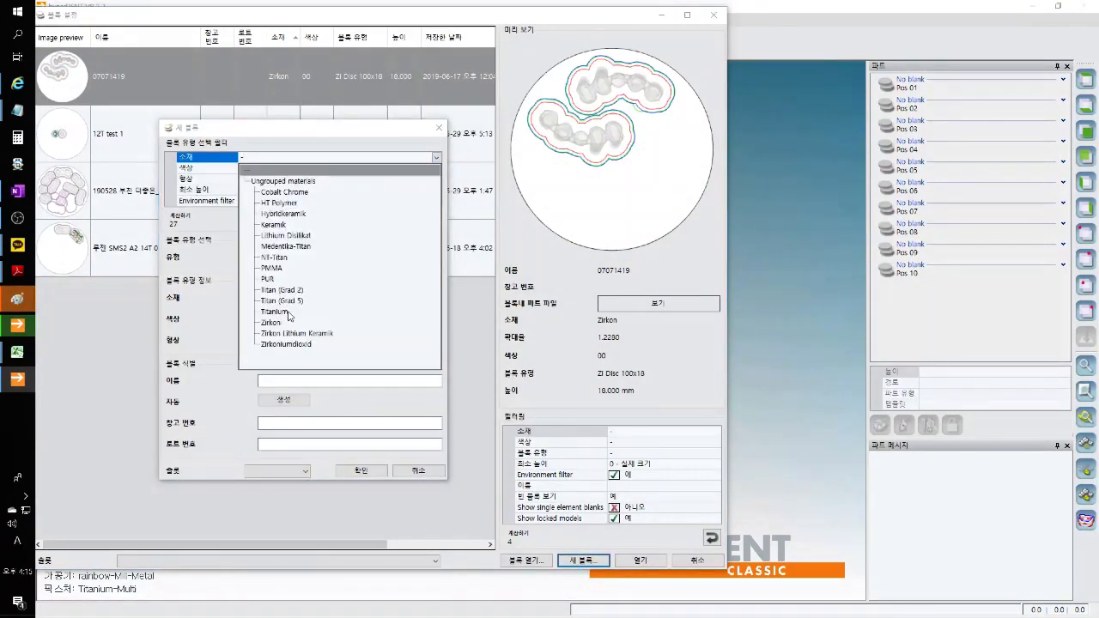
pyautogui.click(275, 311)
pyautogui.click(263, 257)
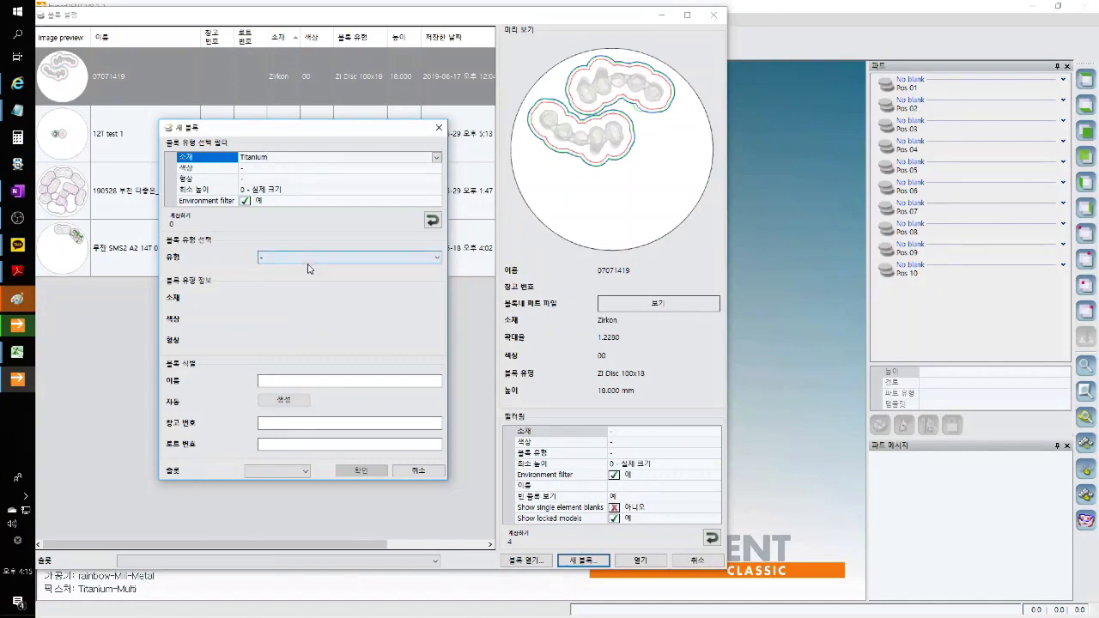
pyautogui.click(406, 214)
pyautogui.click(438, 201)
pyautogui.click(262, 223)
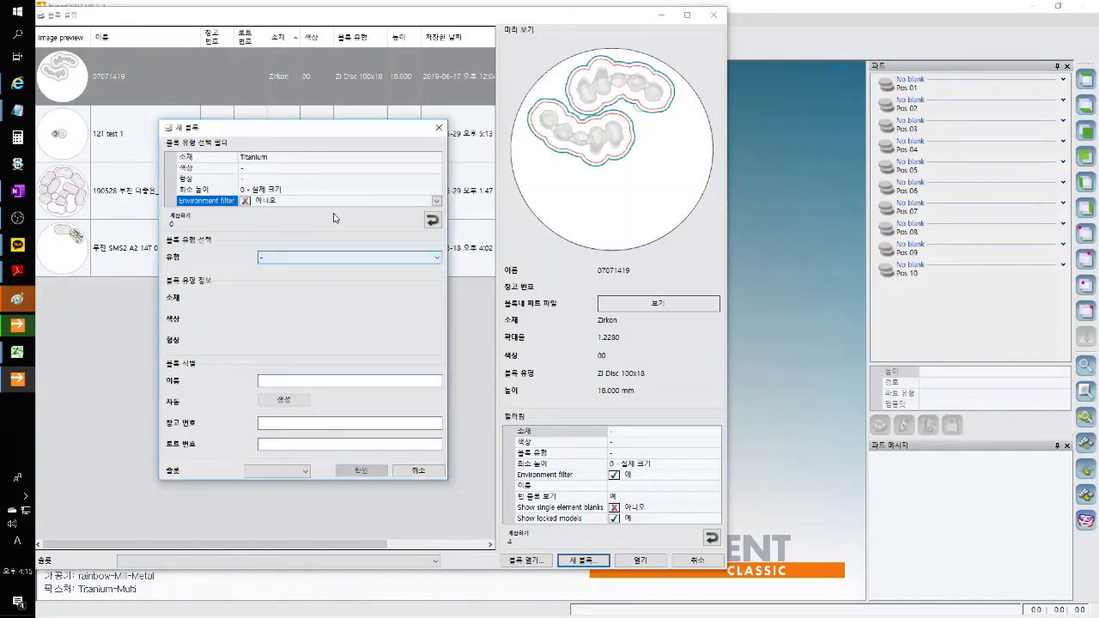
# Clear the minimum height filter, reset all type filters, and browse the type list unchanged
pyautogui.click(373, 158)
pyautogui.click(437, 159)
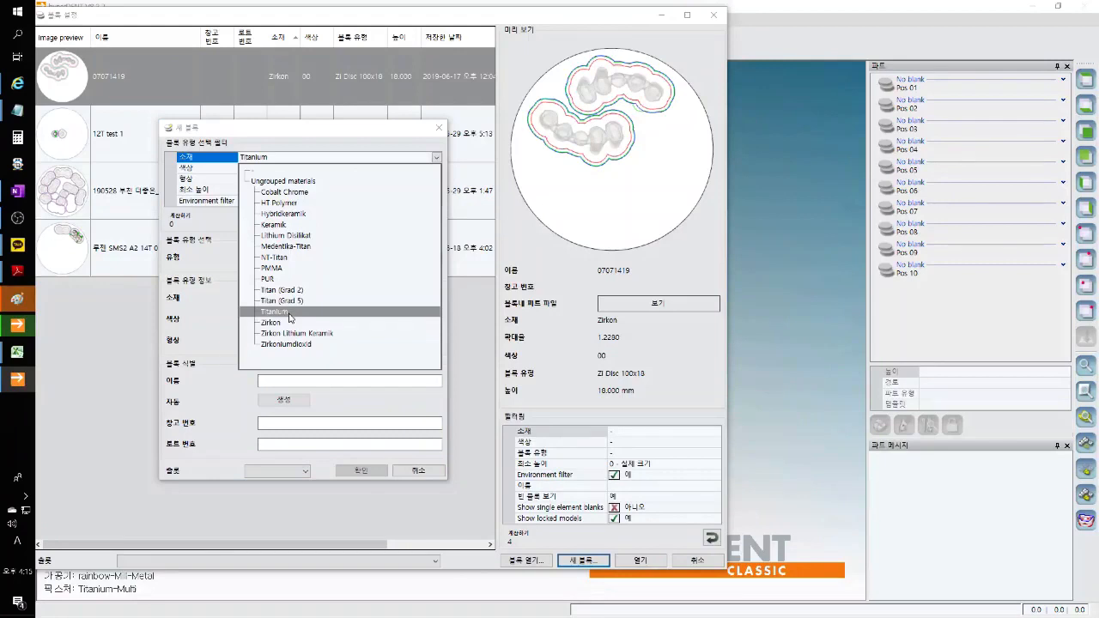
pyautogui.click(218, 308)
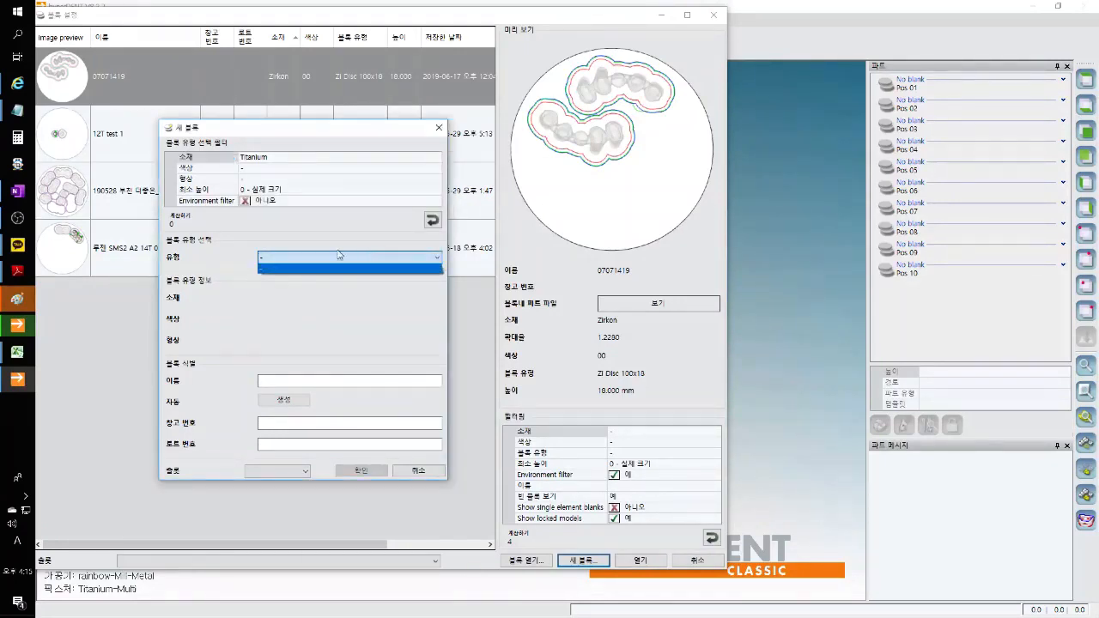
pyautogui.click(376, 192)
pyautogui.click(437, 191)
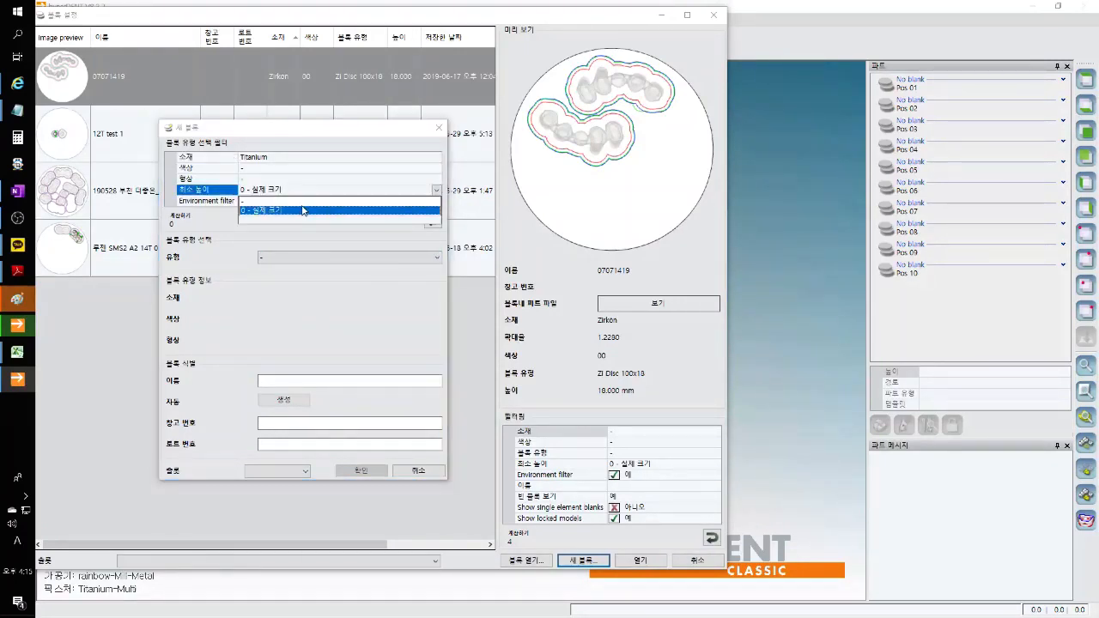
pyautogui.click(296, 203)
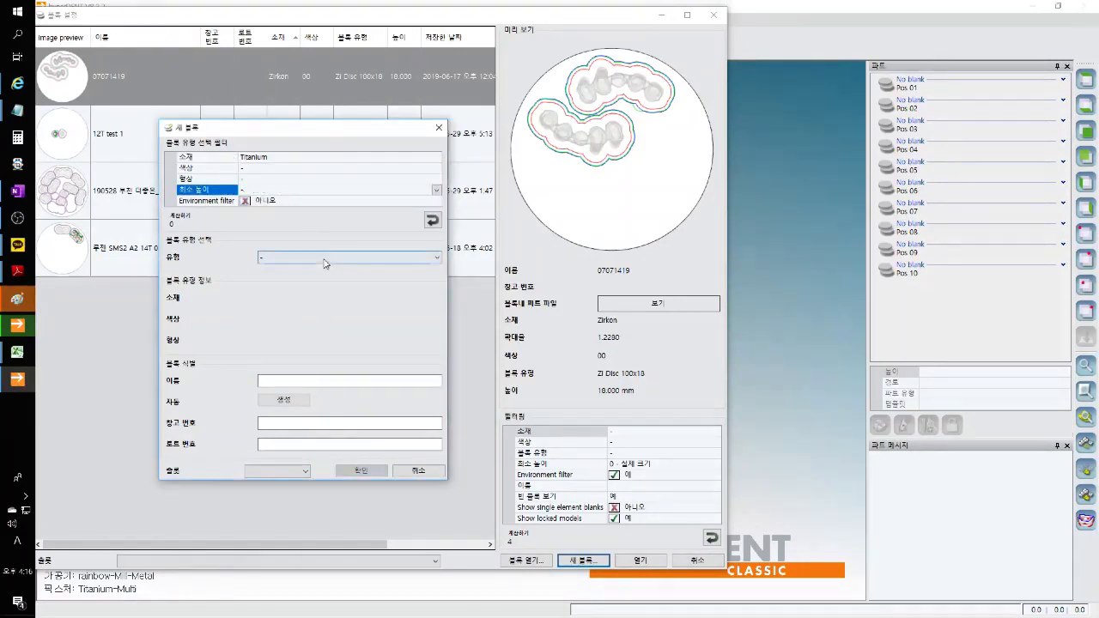
pyautogui.click(412, 159)
pyautogui.click(430, 221)
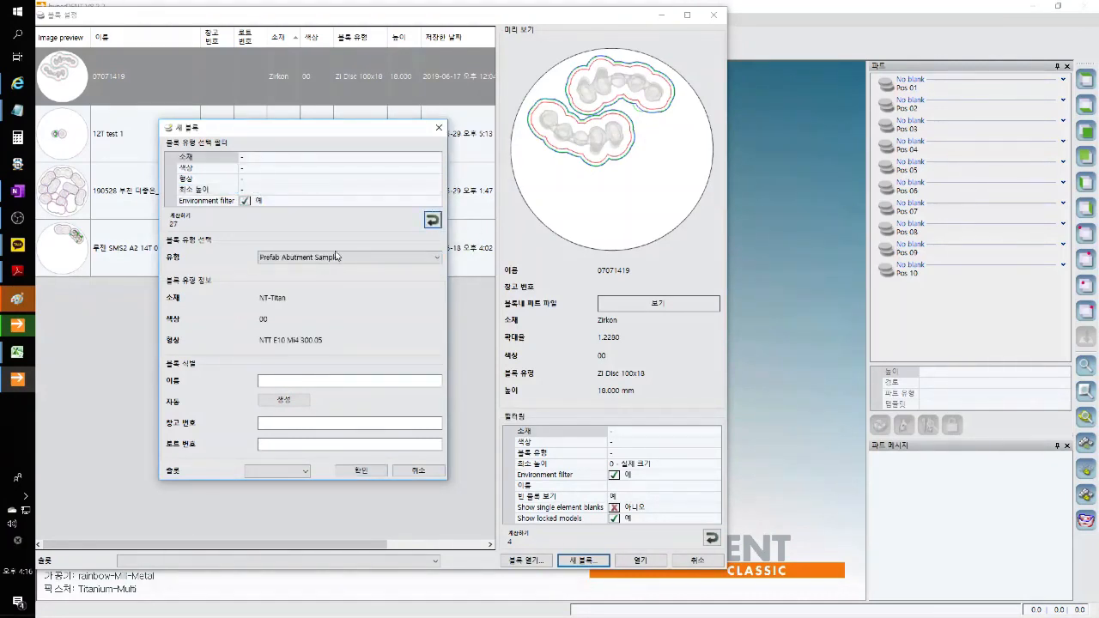
pyautogui.click(340, 257)
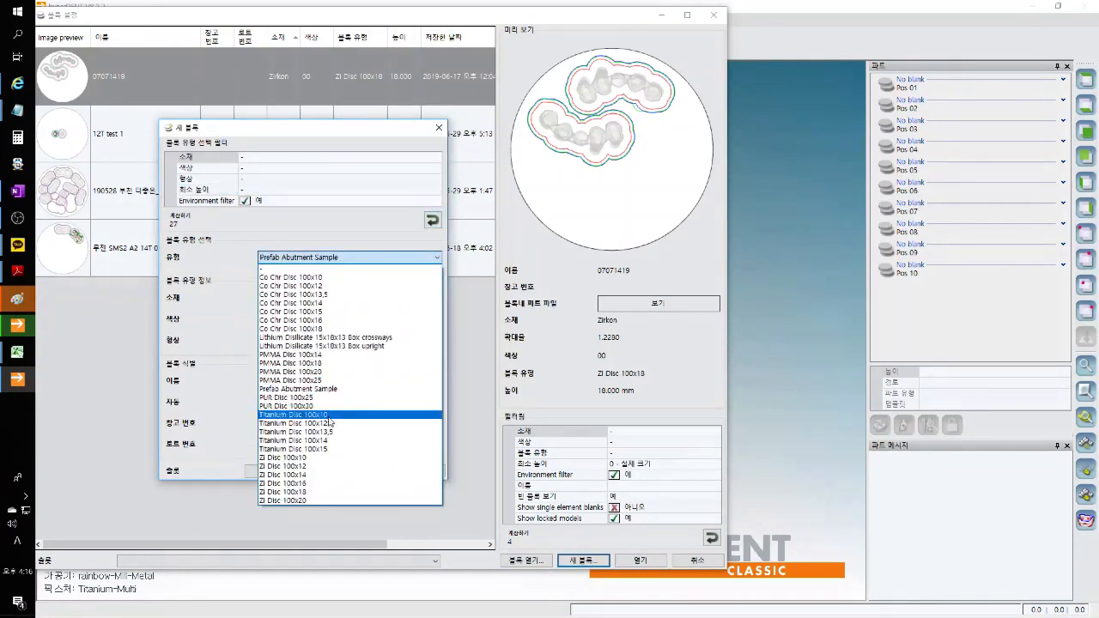
pyautogui.click(207, 276)
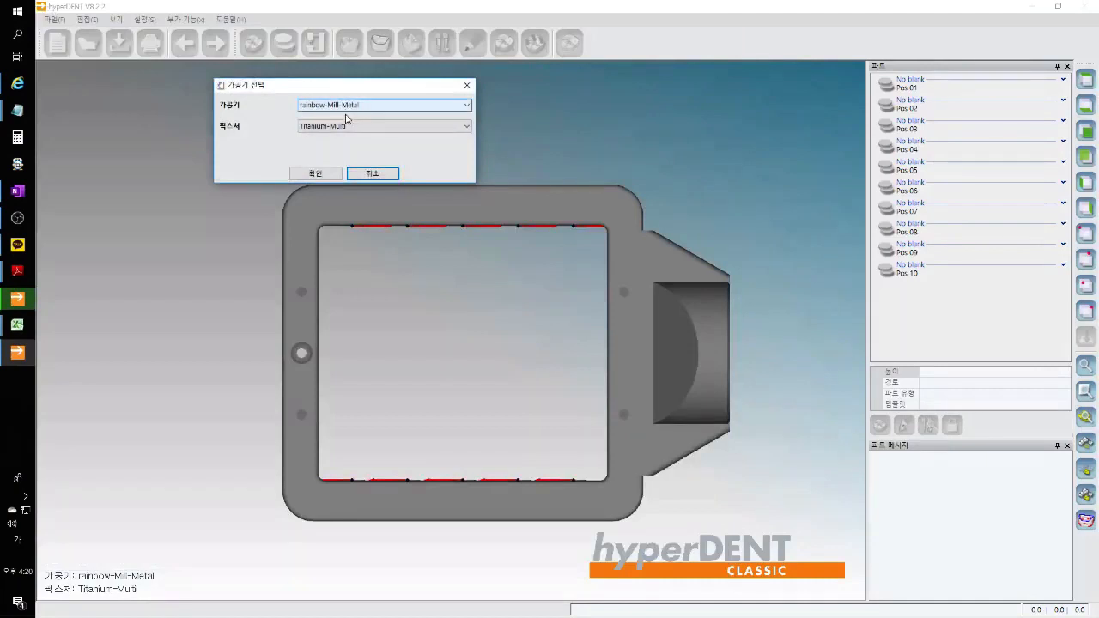
# Pick Titanium-Multi as the fixture and confirm the machine selection
pyautogui.click(346, 127)
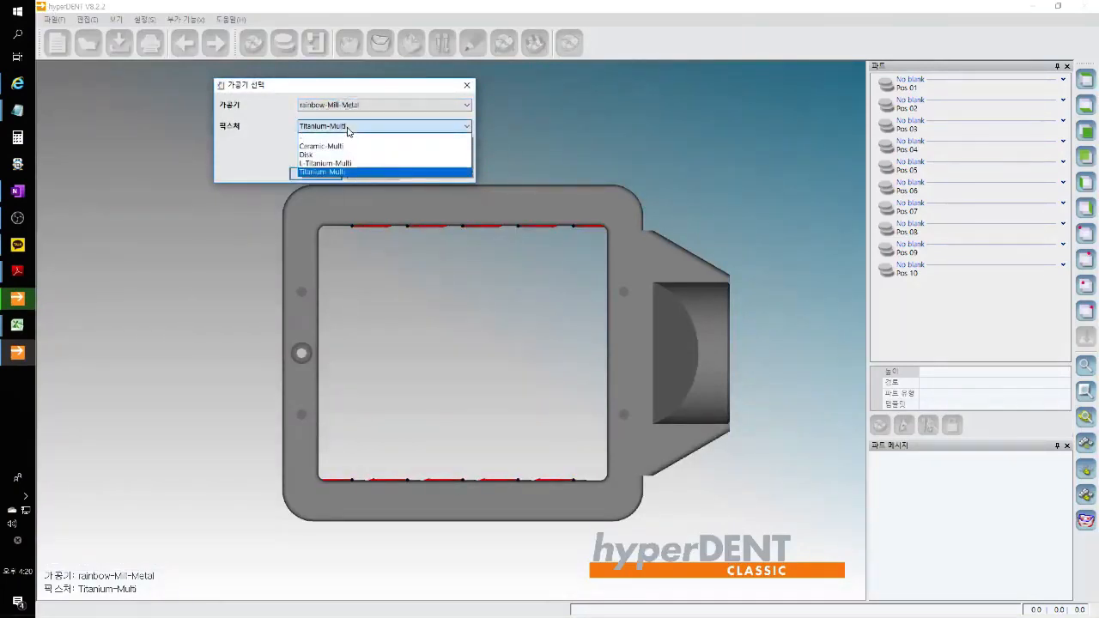
pyautogui.click(391, 174)
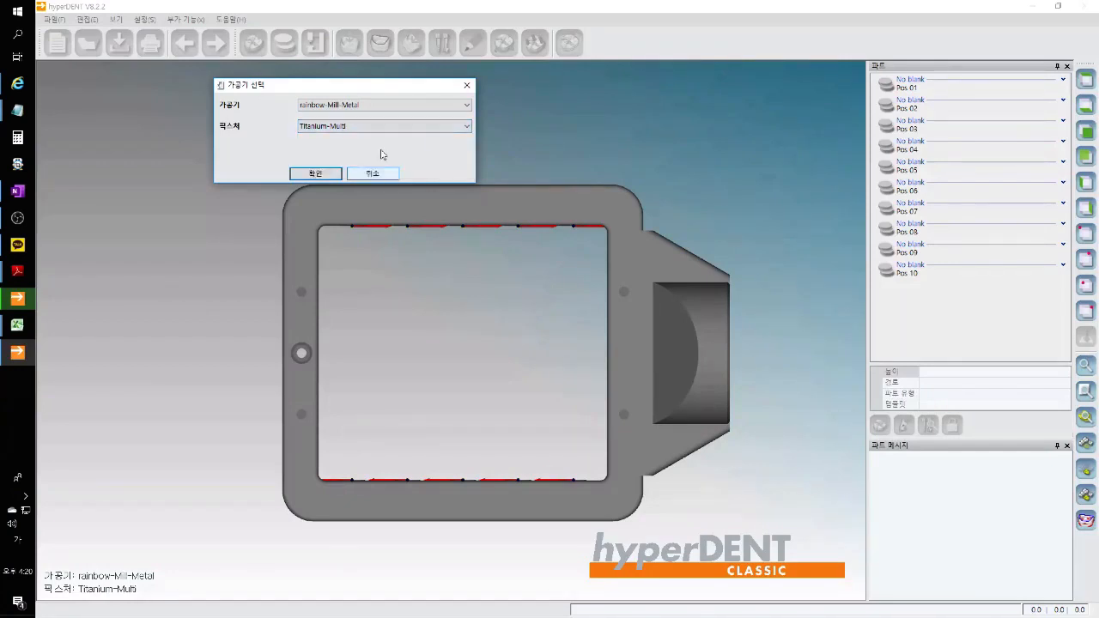
pyautogui.click(314, 173)
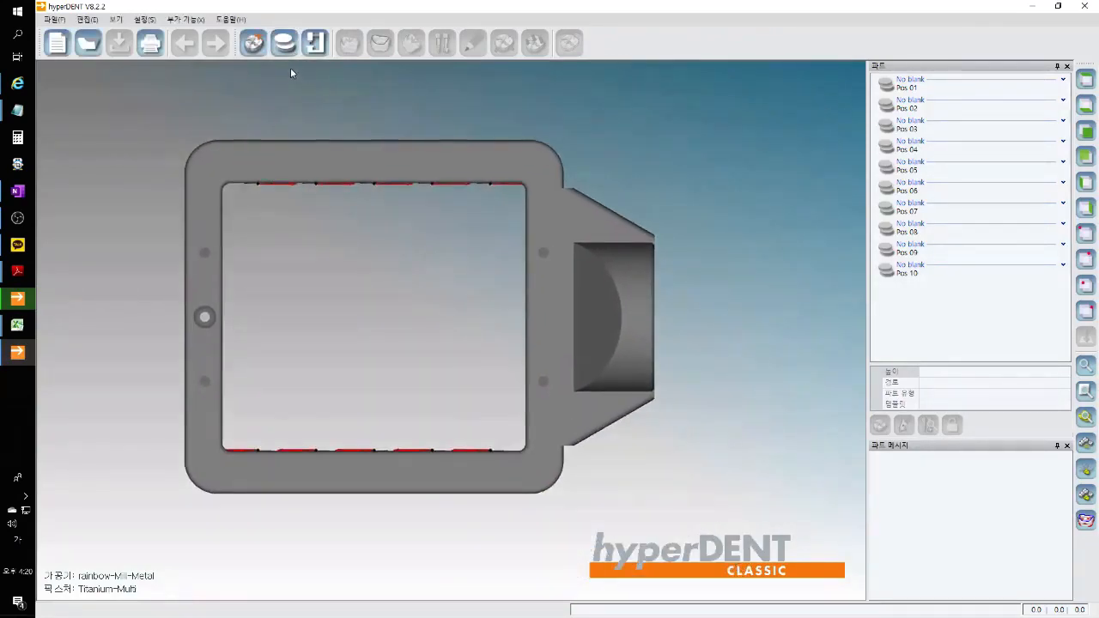
# Start a new blank with the material filter set to Titanium
pyautogui.click(284, 43)
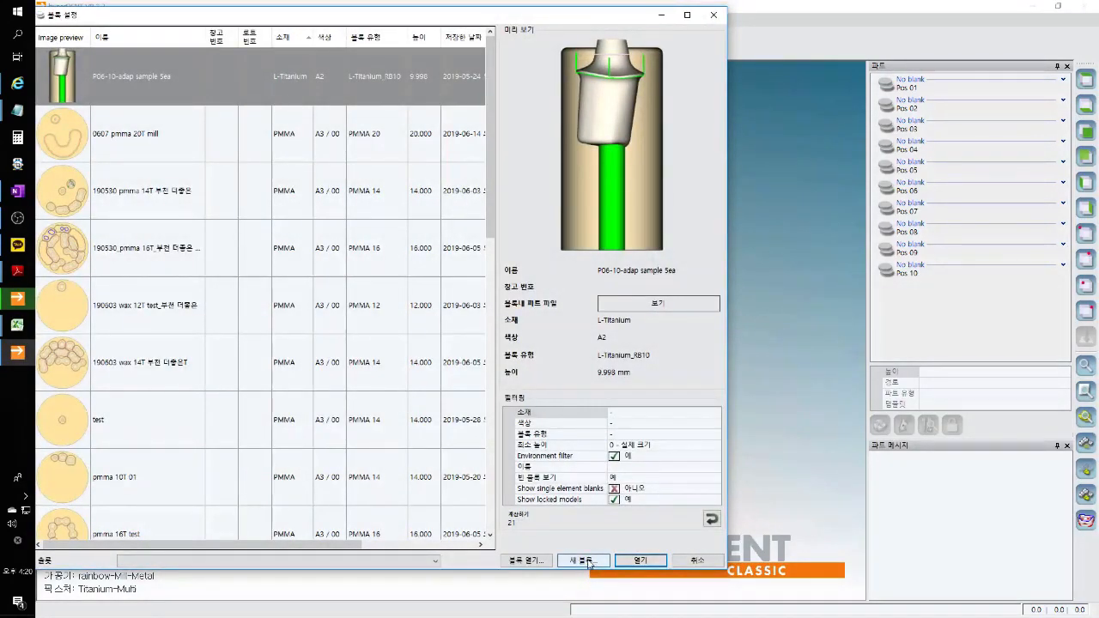
pyautogui.click(590, 554)
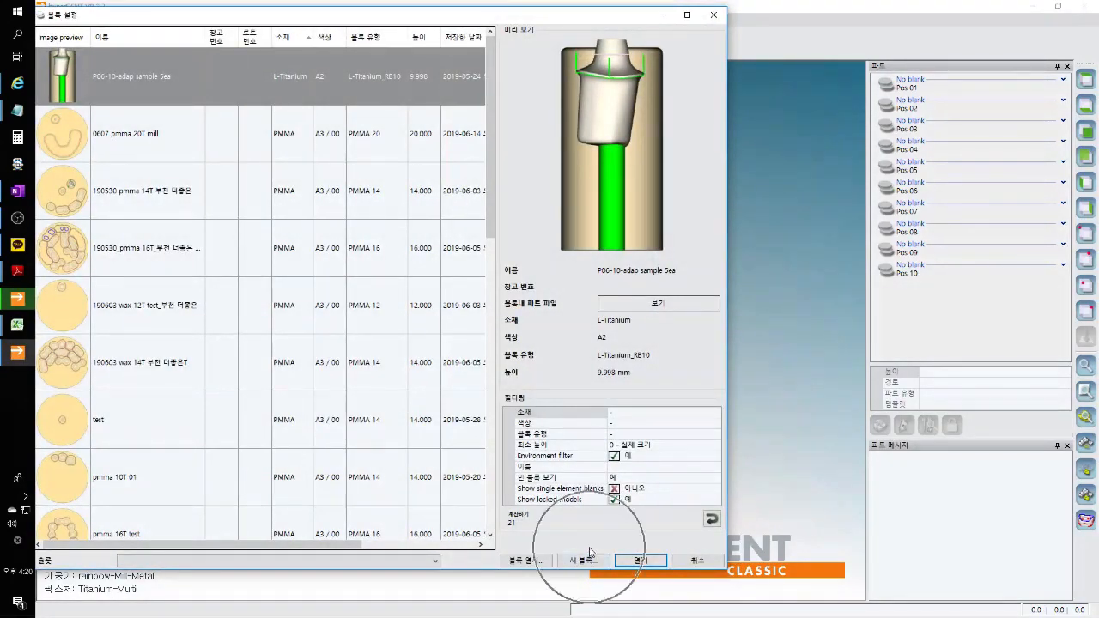
pyautogui.click(309, 98)
pyautogui.click(377, 98)
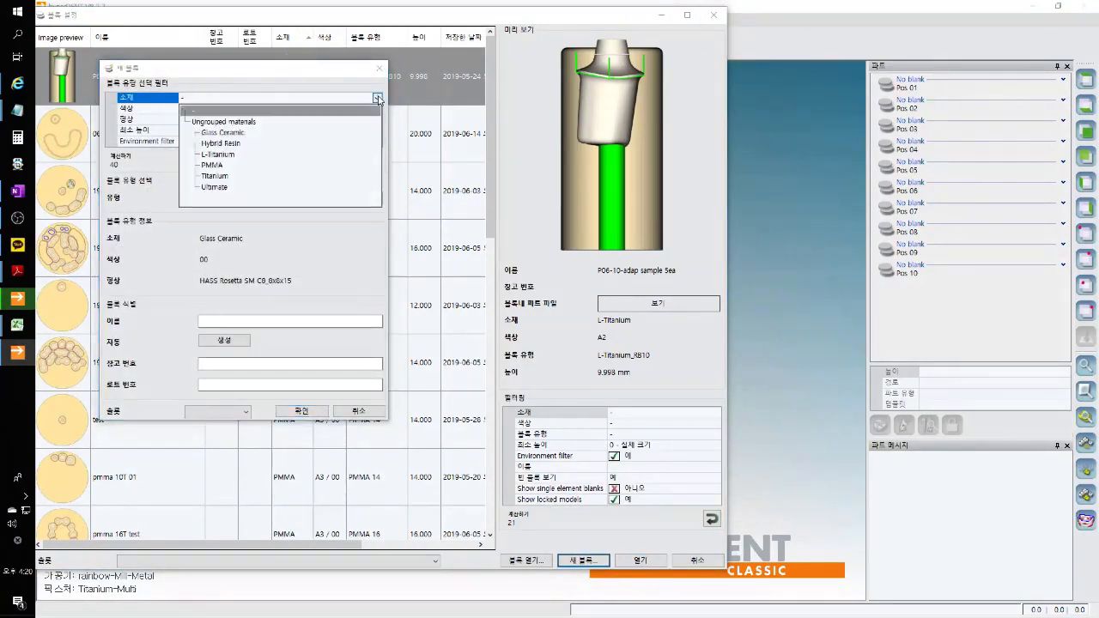
pyautogui.click(216, 175)
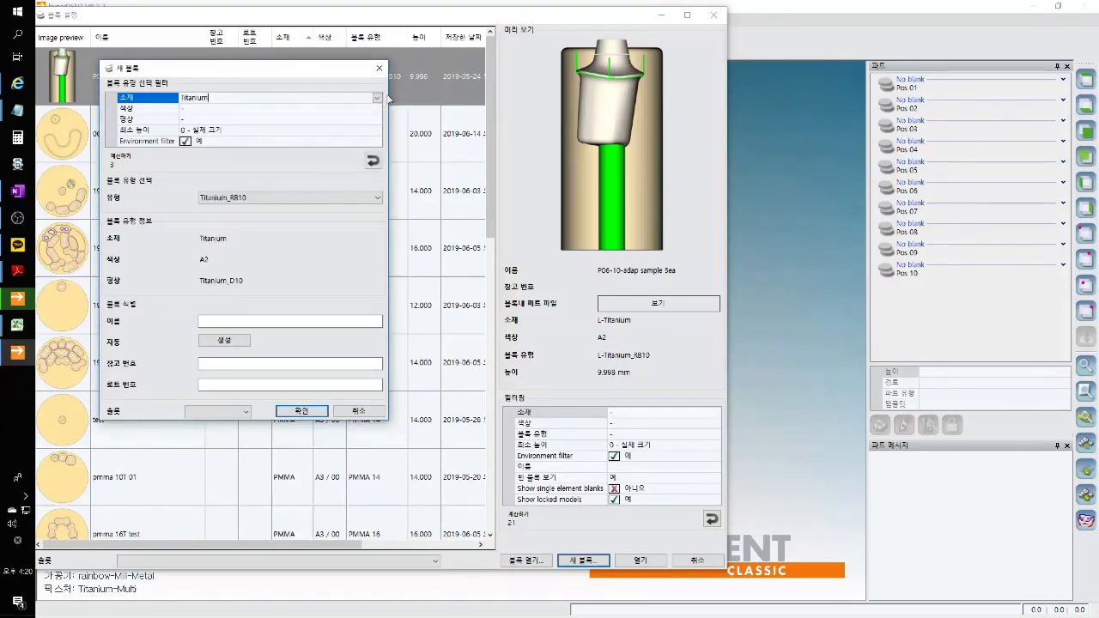
pyautogui.click(376, 98)
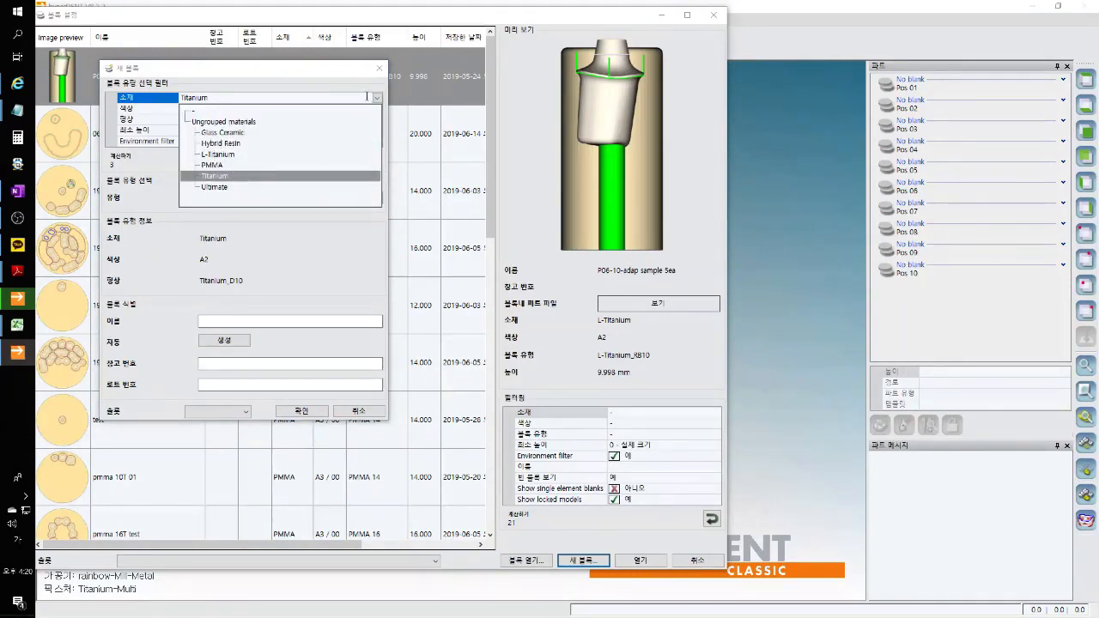
pyautogui.click(377, 99)
# Choose Titanium_RB10 as the new blank's type
pyautogui.click(282, 201)
pyautogui.click(276, 219)
pyautogui.click(312, 200)
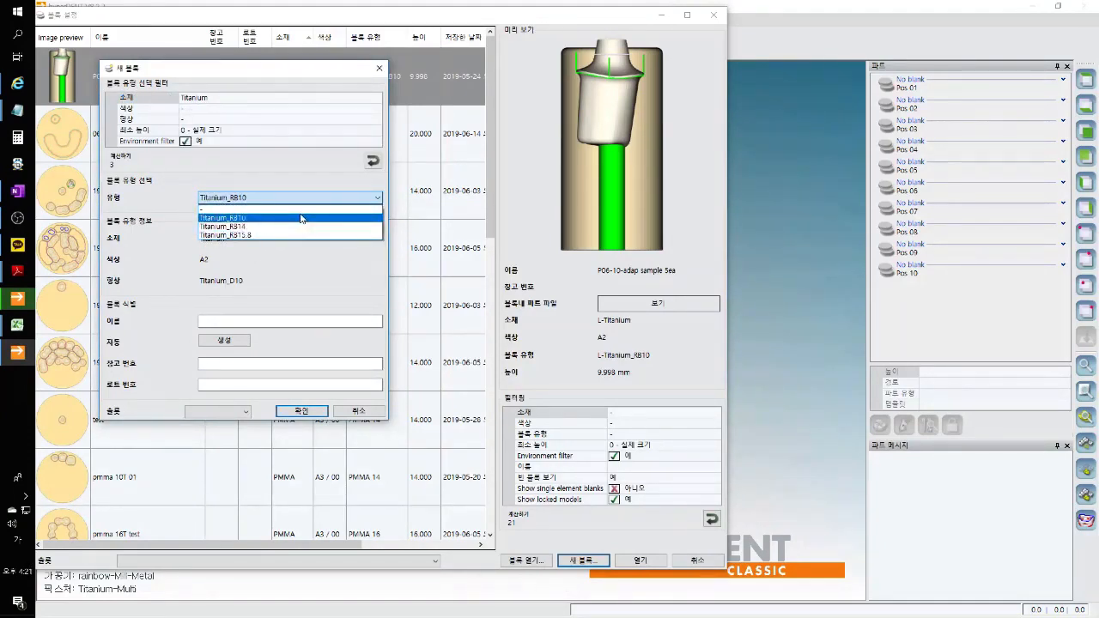
pyautogui.click(314, 197)
pyautogui.click(313, 203)
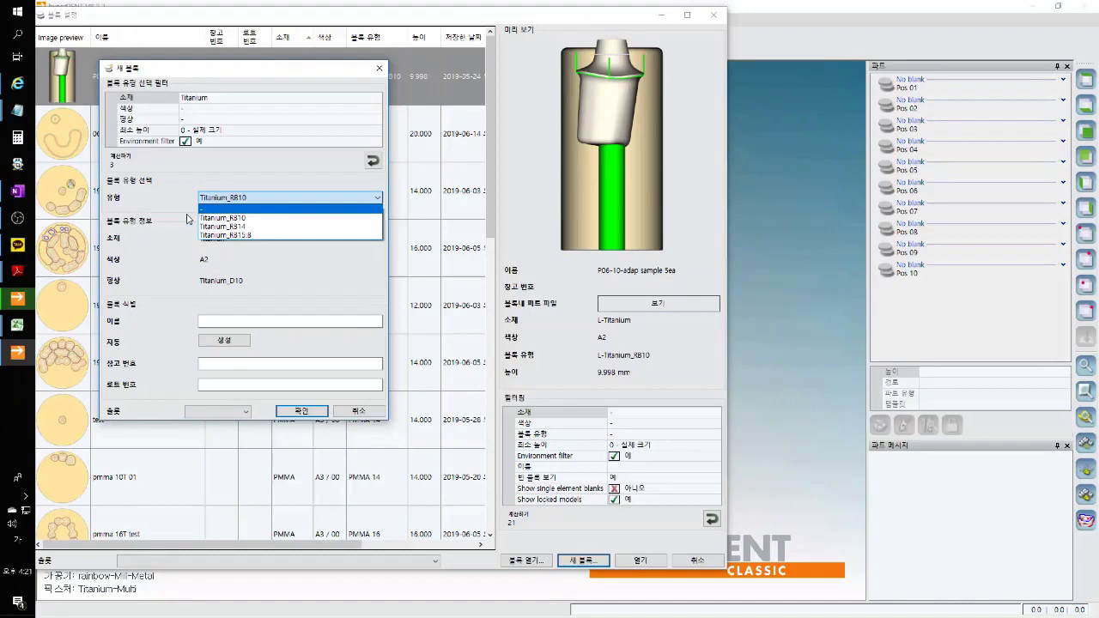
pyautogui.click(281, 203)
pyautogui.click(282, 202)
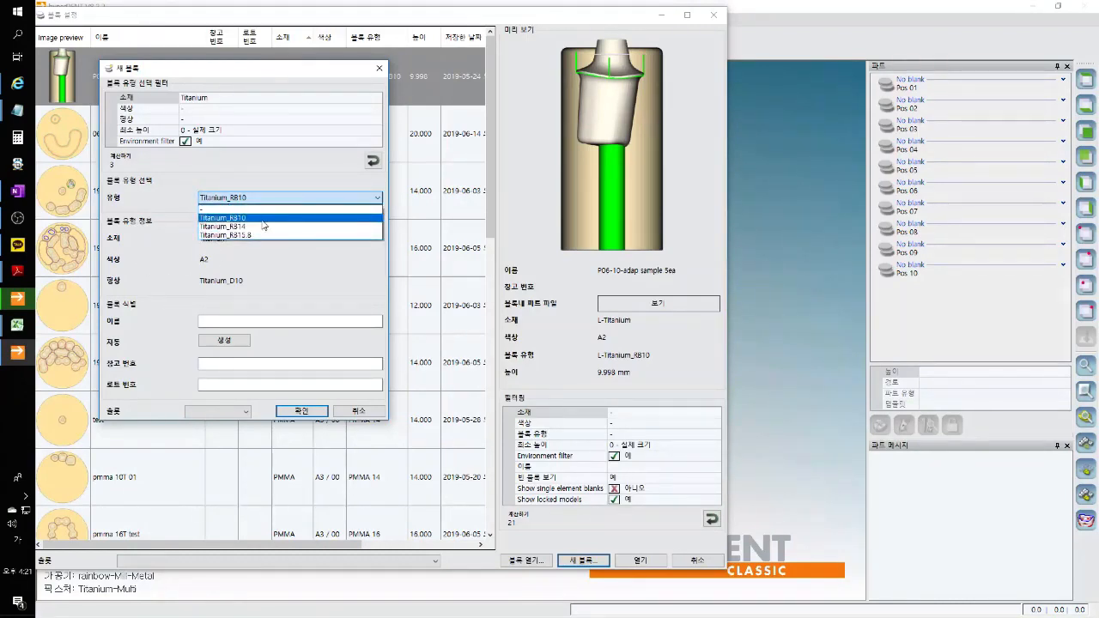
pyautogui.click(272, 241)
# Name the new blank '2-oss-pjy-16'
pyautogui.click(284, 322)
pyautogui.write('2')
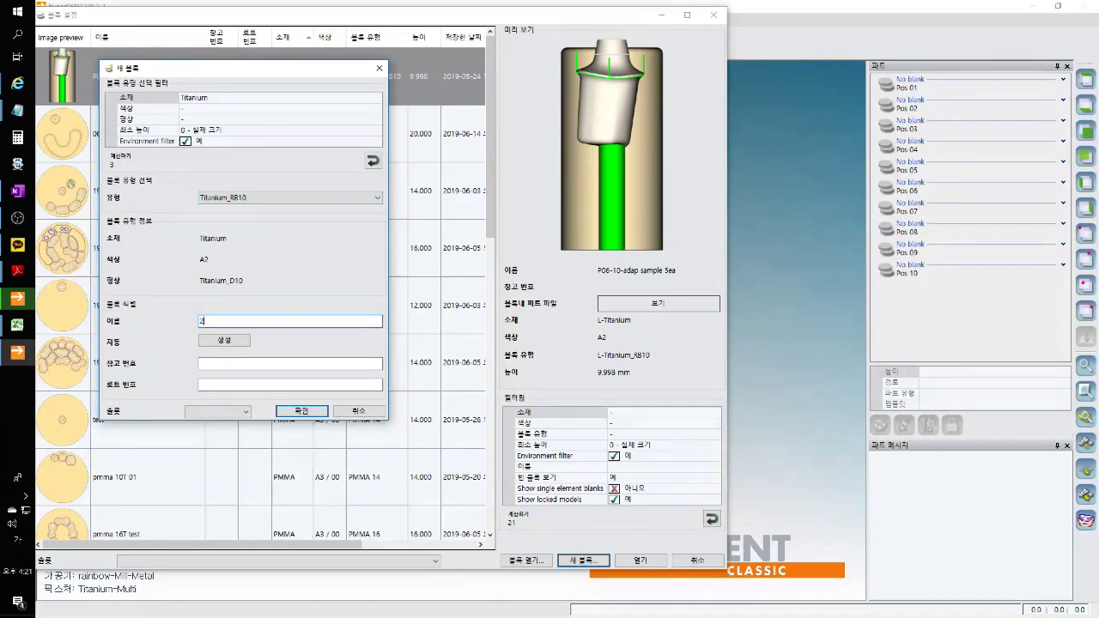
pyautogui.write('-')
pyautogui.press('Hangul')
pyautogui.write('oss-pjy-16')
pyautogui.press('ctrl')
pyautogui.press('ctrl')
# Assign the blank to slot Pos 02 and confirm its creation
pyautogui.click(244, 411)
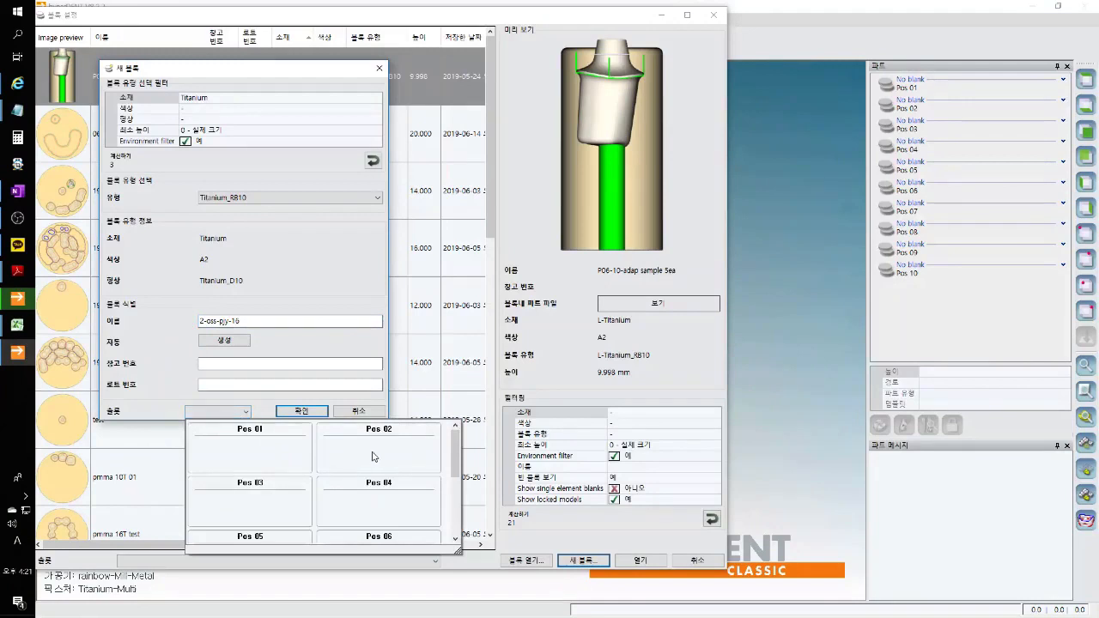
pyautogui.click(372, 453)
pyautogui.press('ctrl')
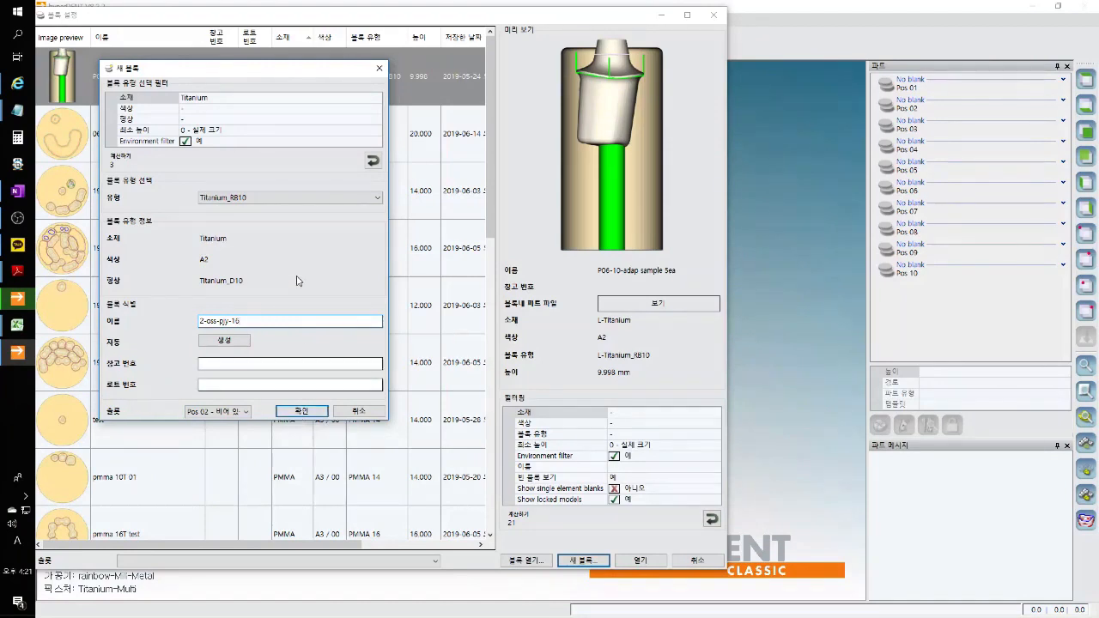
pyautogui.click(294, 415)
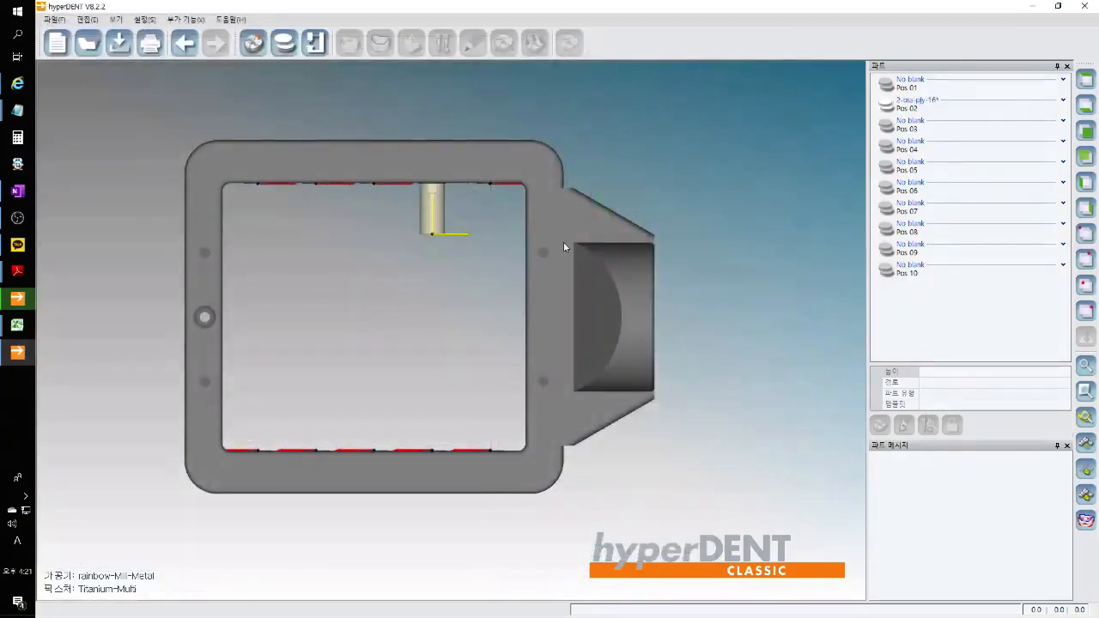
# Pan the holder view to recentre the frame showing the new Pos 02 blank
pyautogui.moveTo(473, 239); pyautogui.dragTo(485, 240, button='middle')
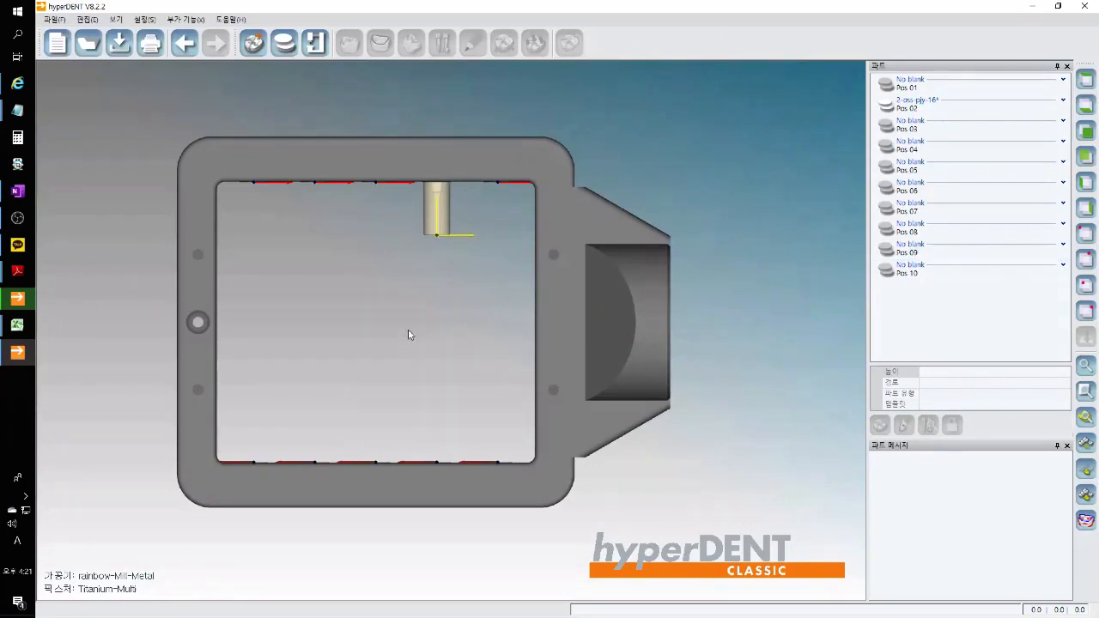
pyautogui.moveTo(404, 331); pyautogui.dragTo(444, 311, button='middle')
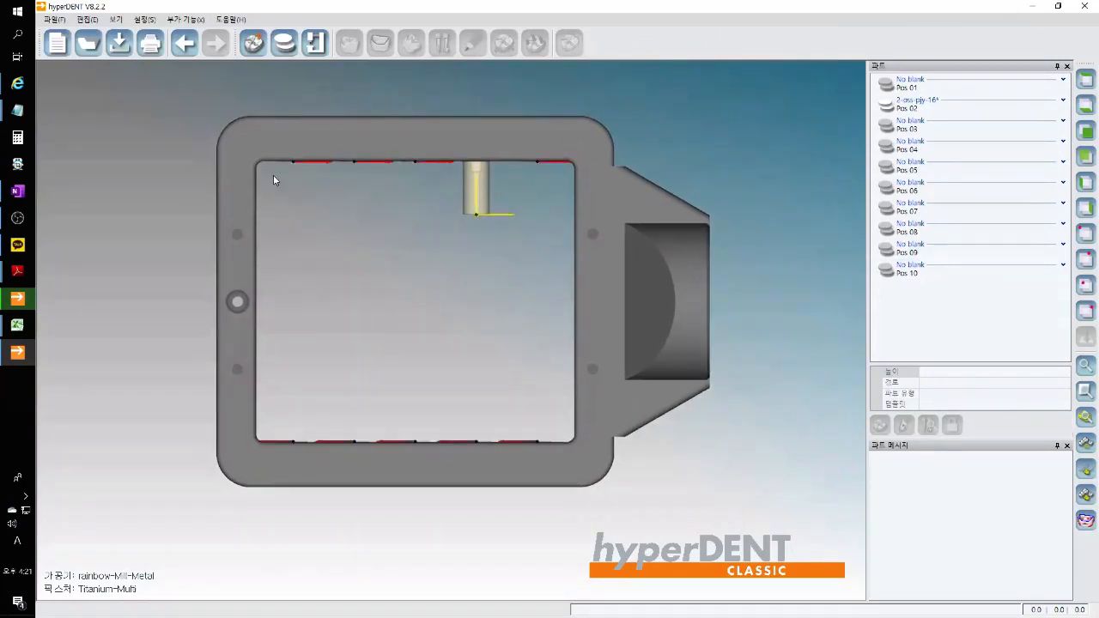
pyautogui.click(253, 43)
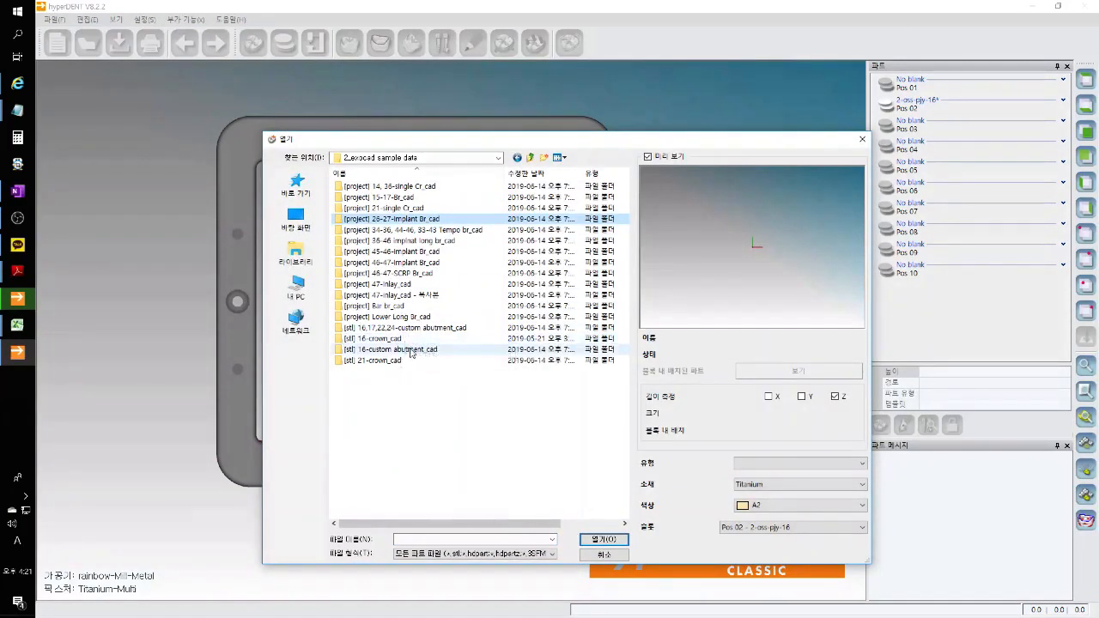
pyautogui.doubleClick(409, 349)
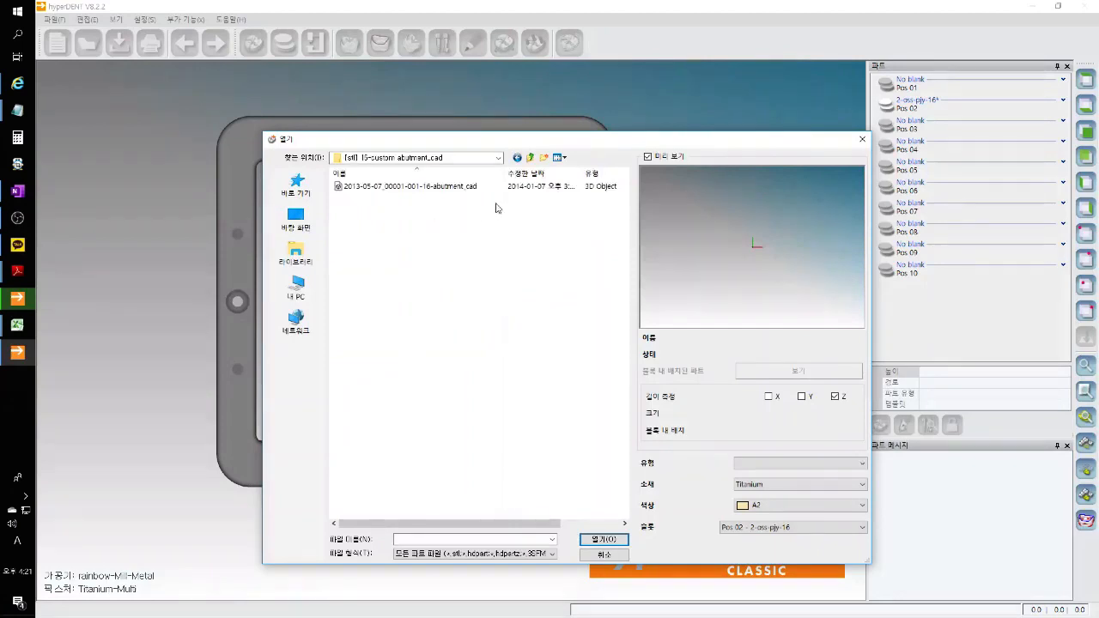
pyautogui.click(485, 187)
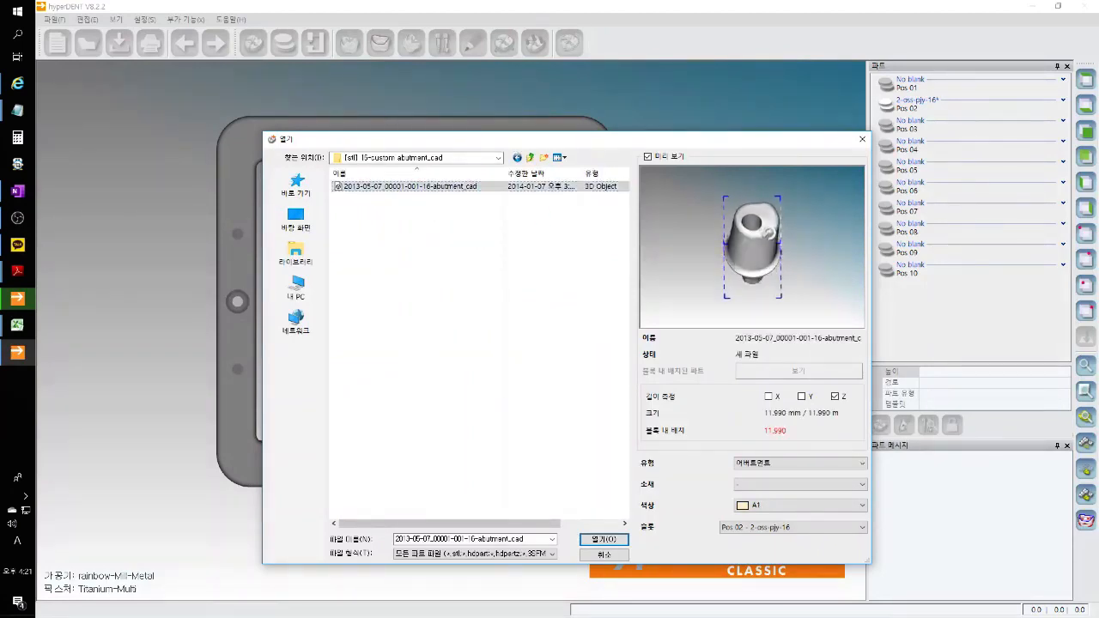
pyautogui.click(788, 463)
pyautogui.click(788, 464)
pyautogui.click(787, 468)
pyautogui.click(790, 477)
pyautogui.moveTo(758, 280); pyautogui.dragTo(777, 280)
pyautogui.scroll(1, 785, 280)
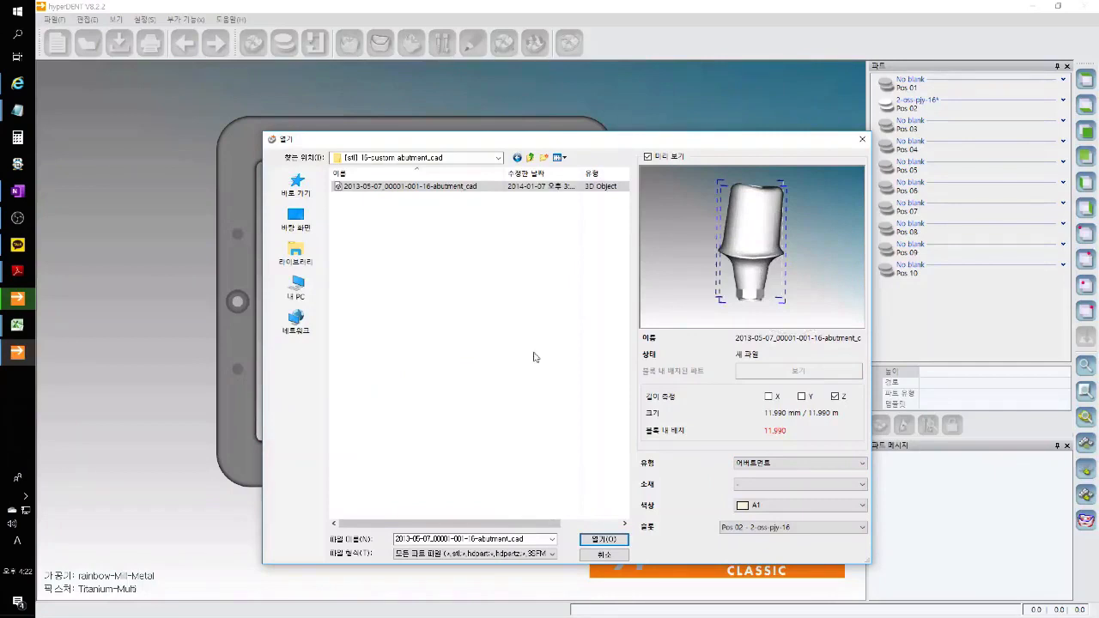
pyautogui.click(600, 539)
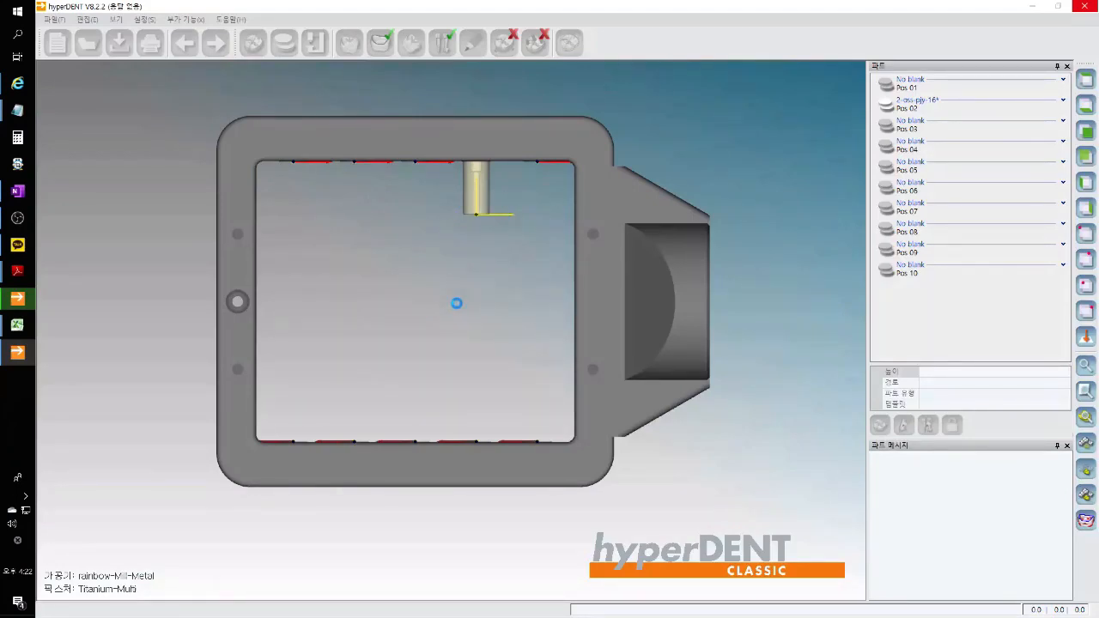
# Zoom and pan onto the abutment seated in its Titanium blank, then select it
pyautogui.scroll(5, 486, 219)
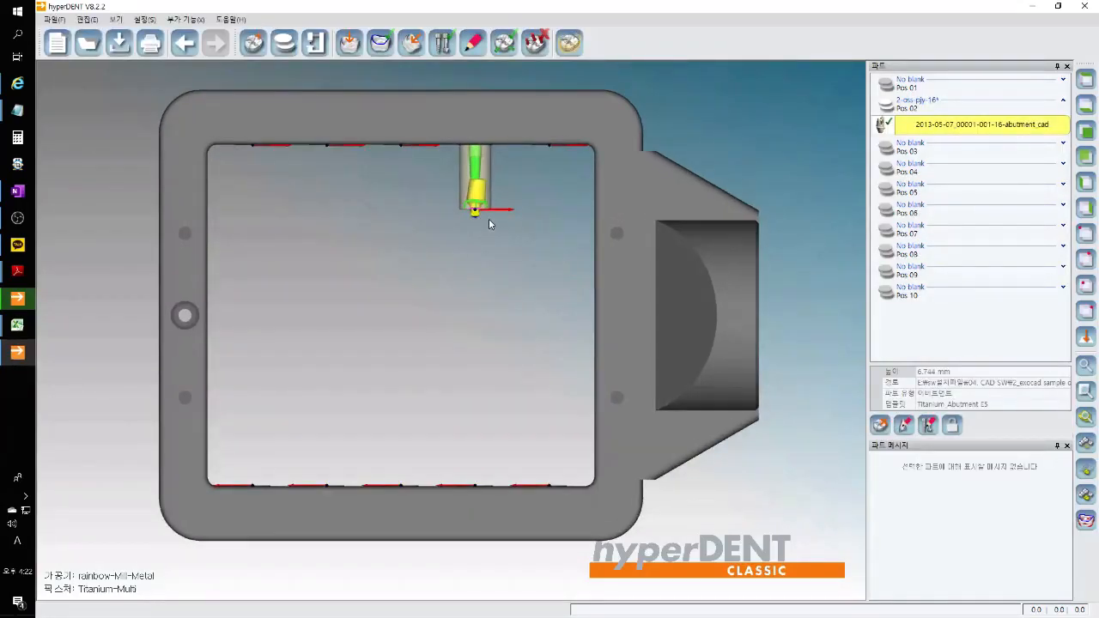
pyautogui.scroll(5, 501, 218)
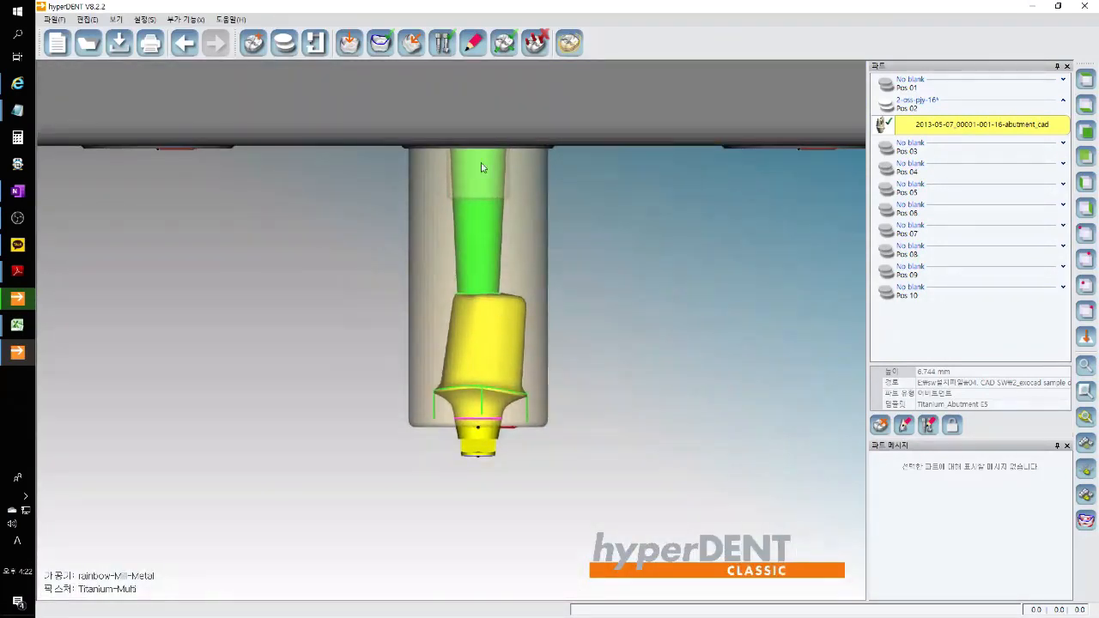
pyautogui.click(433, 202)
pyautogui.moveTo(541, 358); pyautogui.dragTo(554, 270, button='middle')
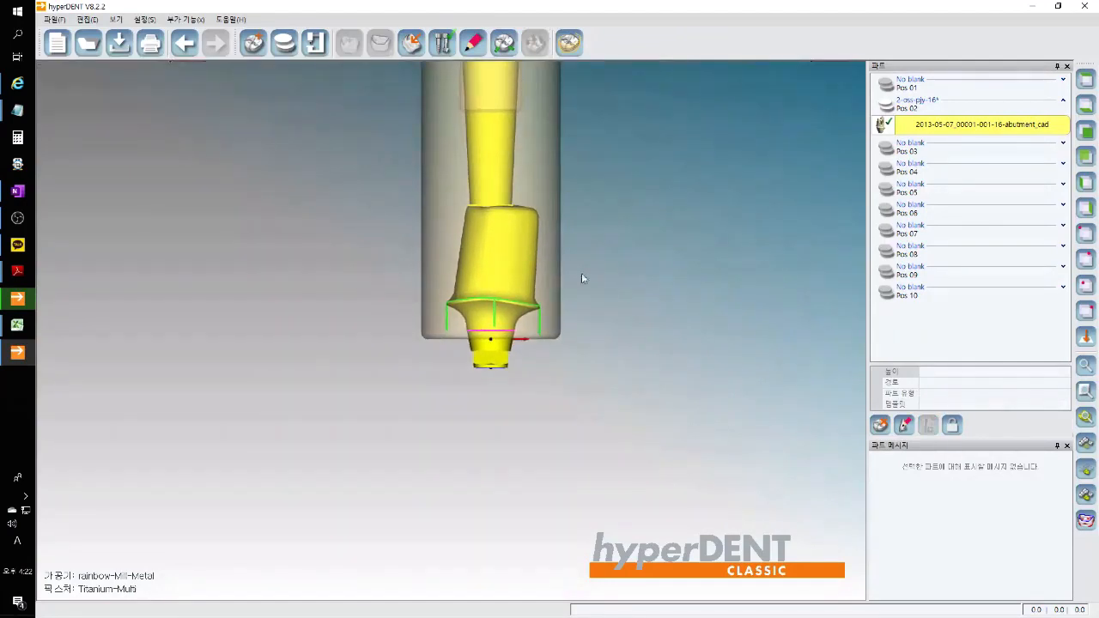
pyautogui.click(566, 300)
pyautogui.scroll(5, 515, 352)
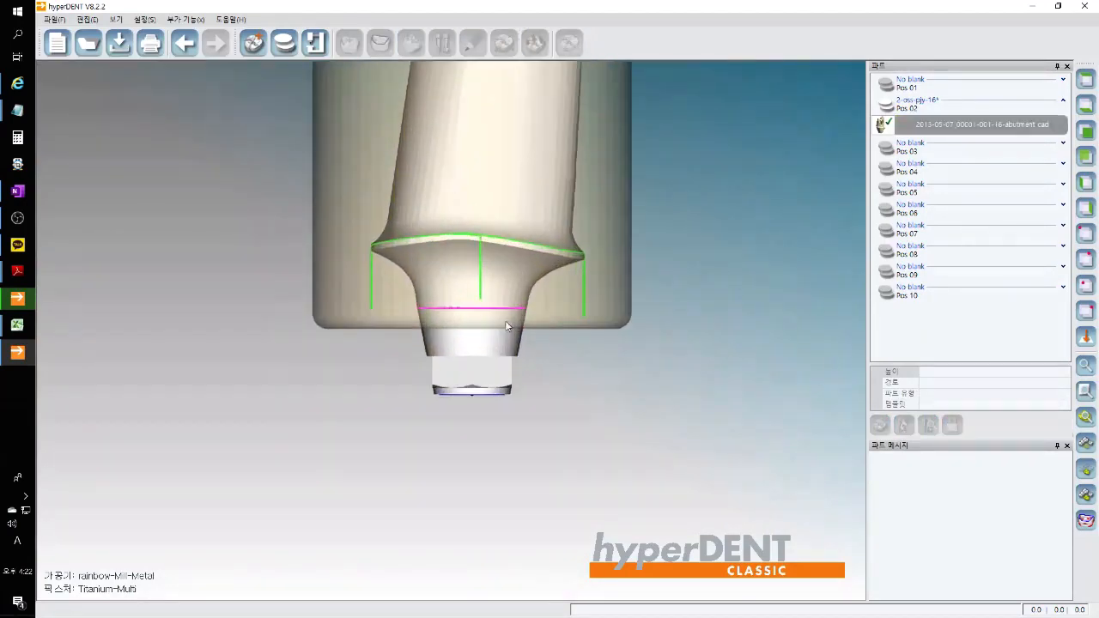
pyautogui.press('ctrl')
pyautogui.press('ctrl')
pyautogui.press('ctrl')
pyautogui.scroll(3, 532, 311)
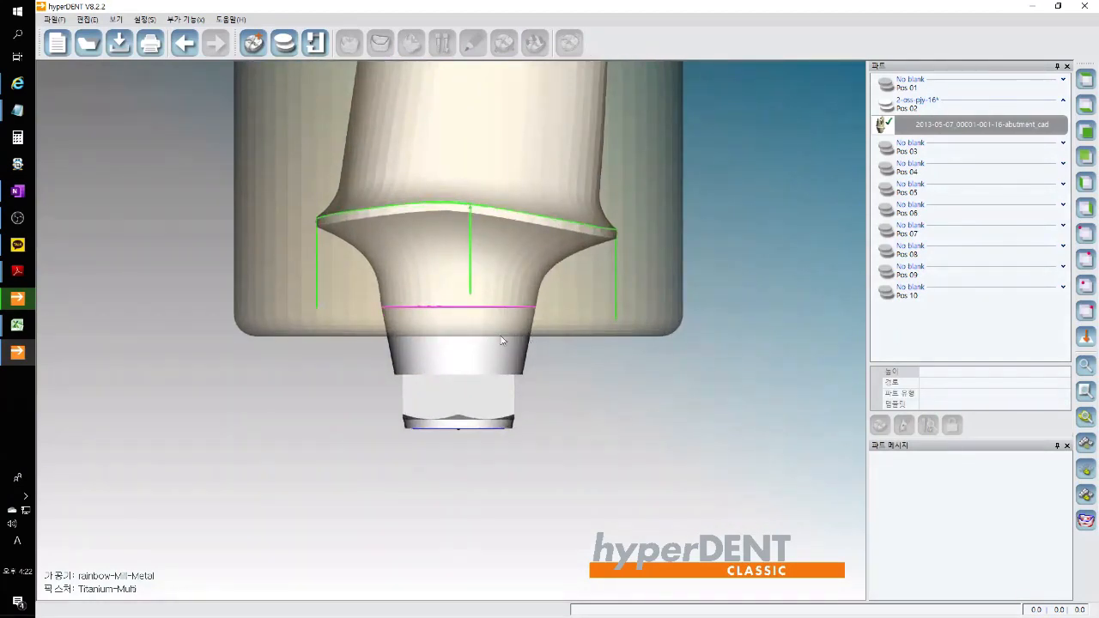
pyautogui.scroll(-2, 554, 168)
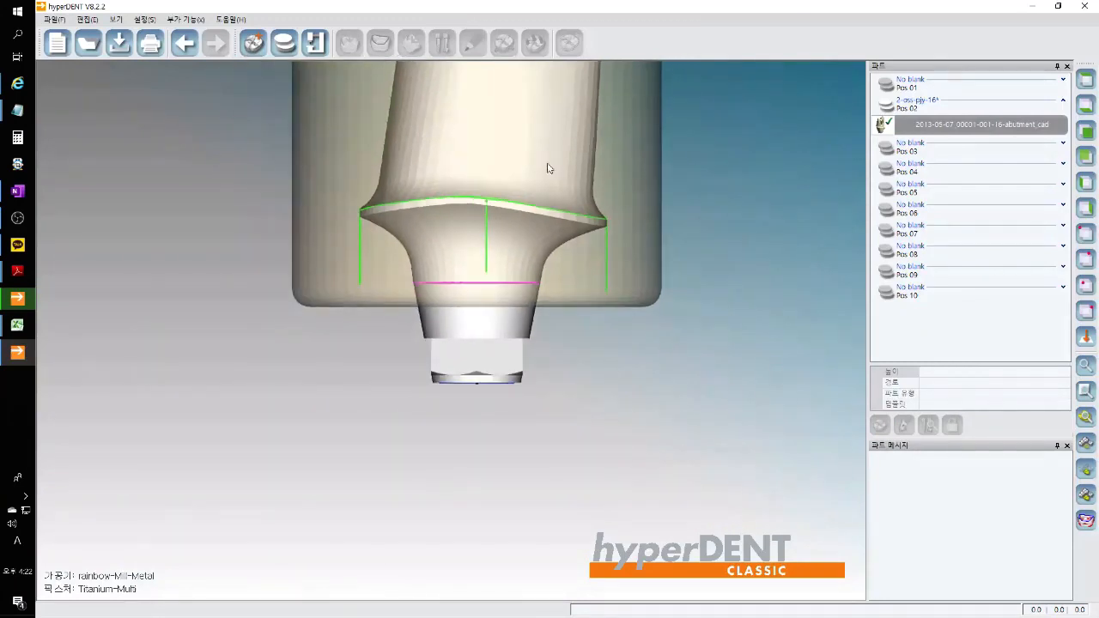
pyautogui.click(550, 167)
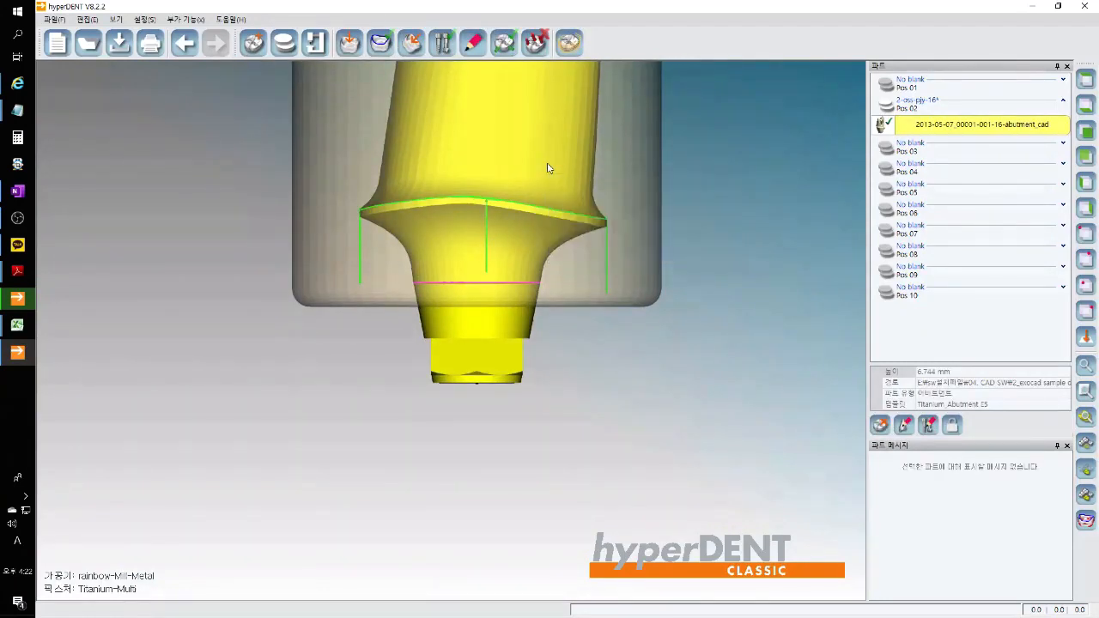
# Open 스크류채널 축으로 파트 조정 on the abutment, reopening it after closing once
pyautogui.rightClick(519, 138)
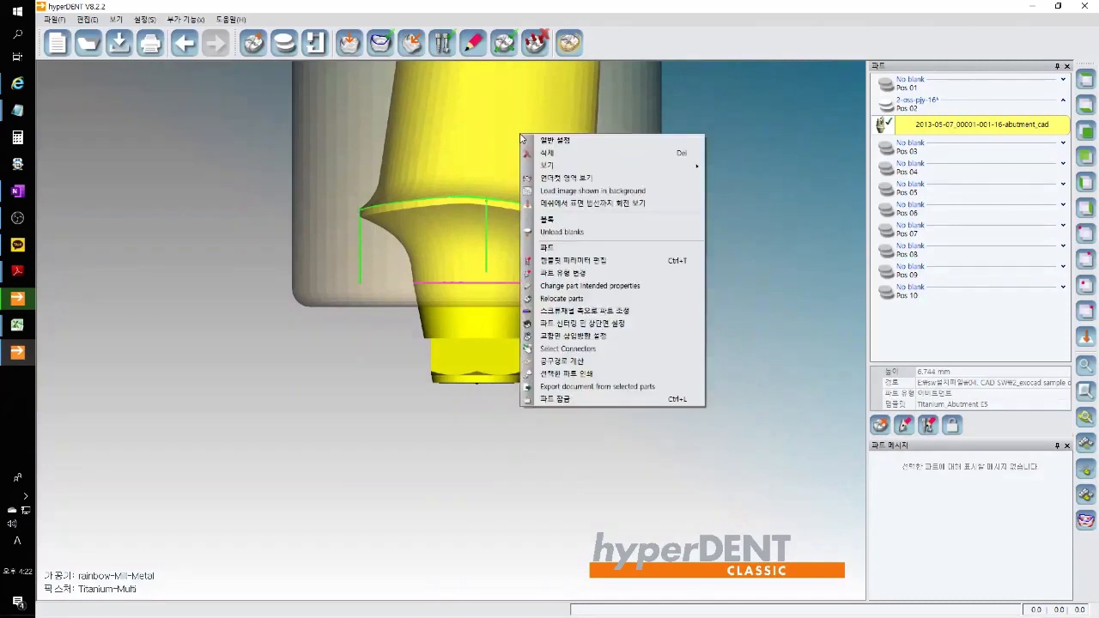
pyautogui.click(638, 311)
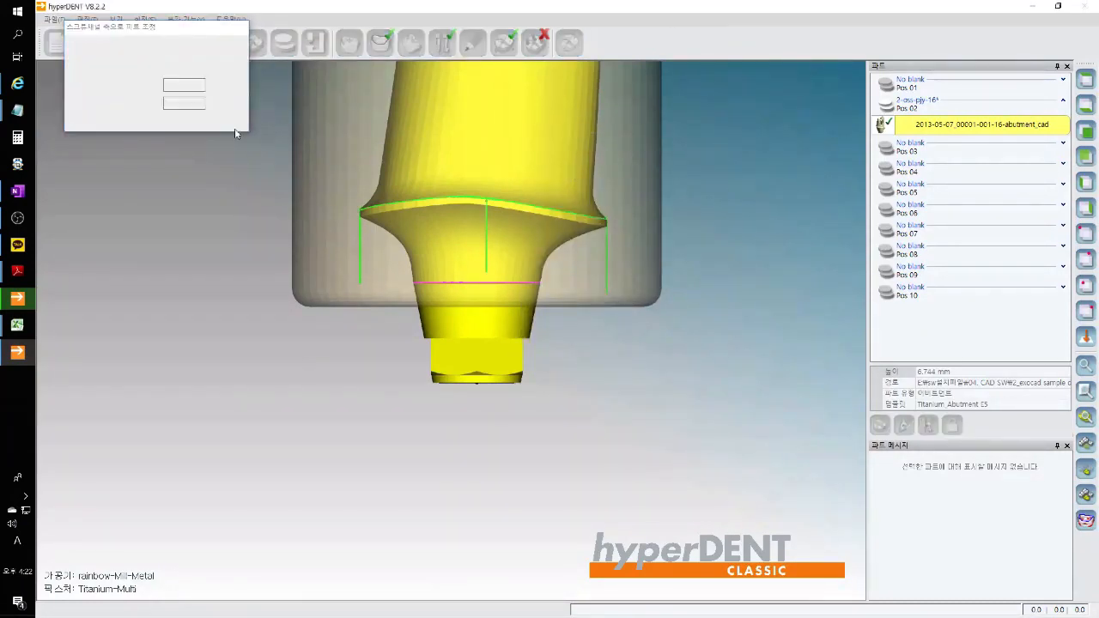
pyautogui.click(154, 123)
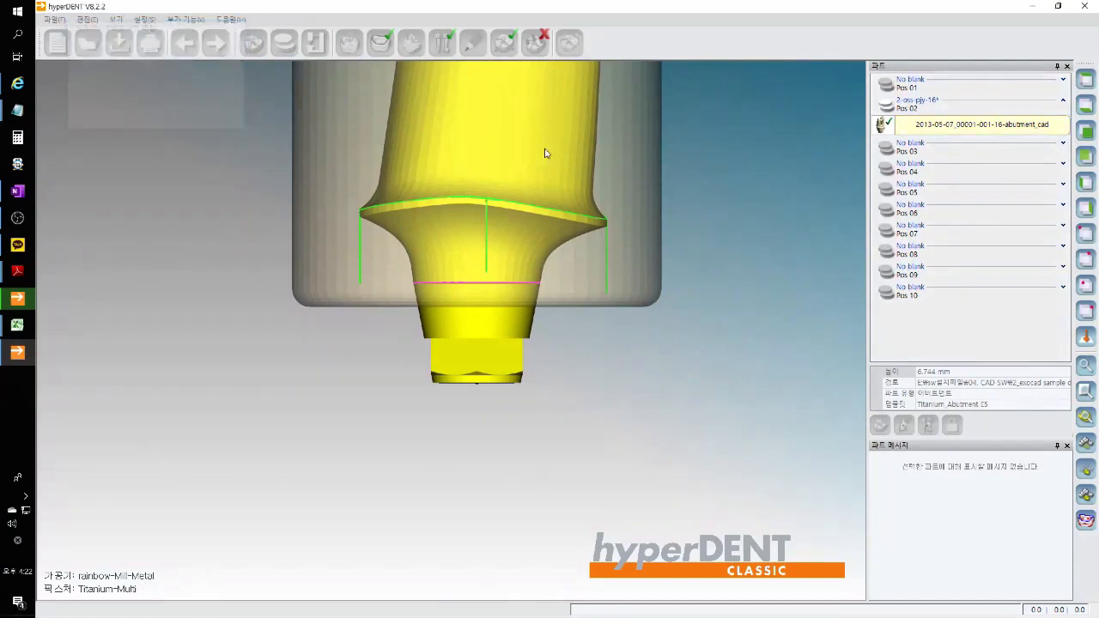
pyautogui.rightClick(545, 152)
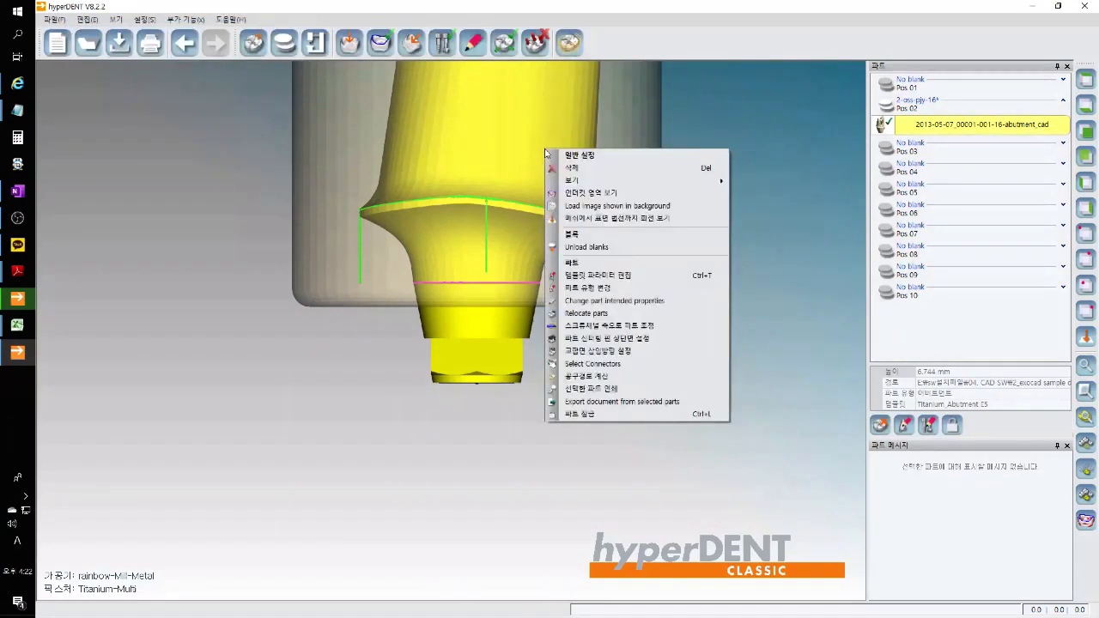
pyautogui.click(663, 329)
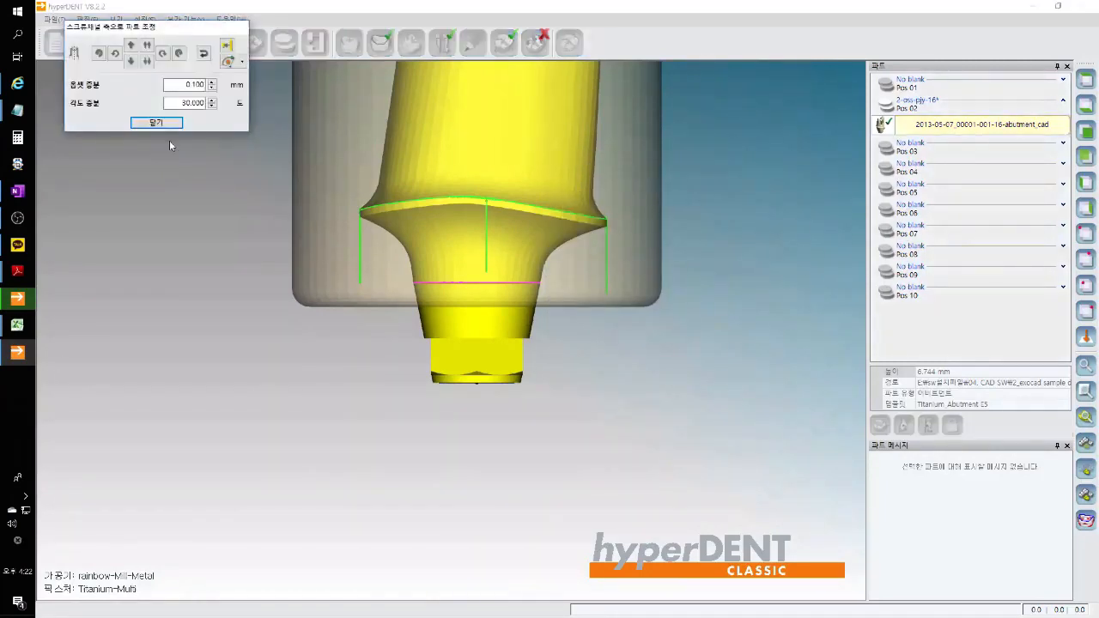
# Choose surface-pick alignment and pick the abutment's margin-line surface
pyautogui.click(17, 218)
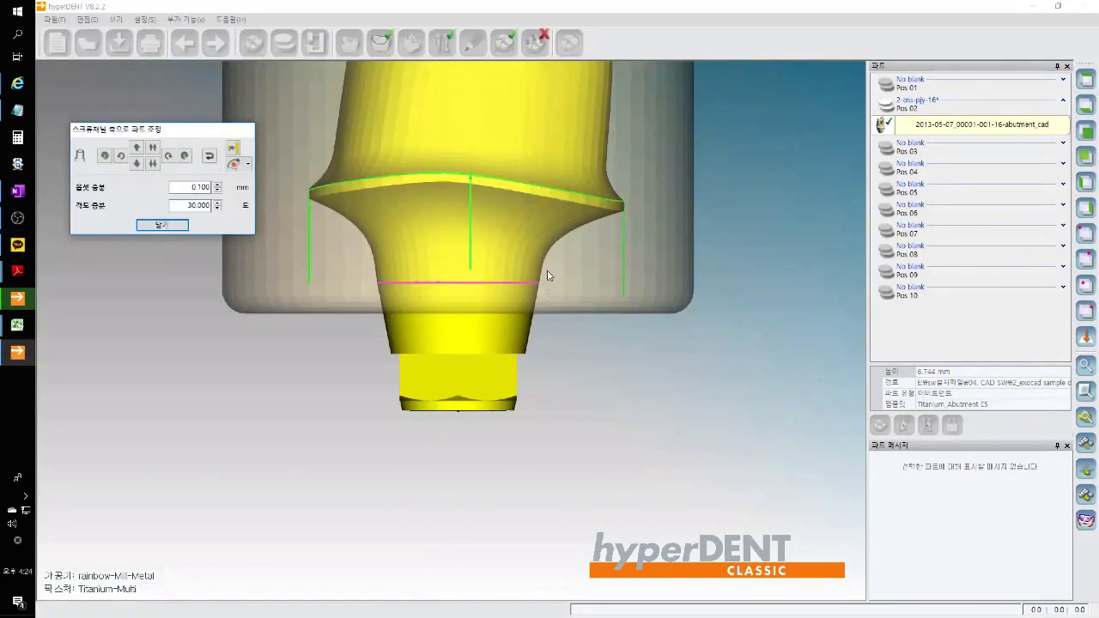
pyautogui.scroll(3, 548, 275)
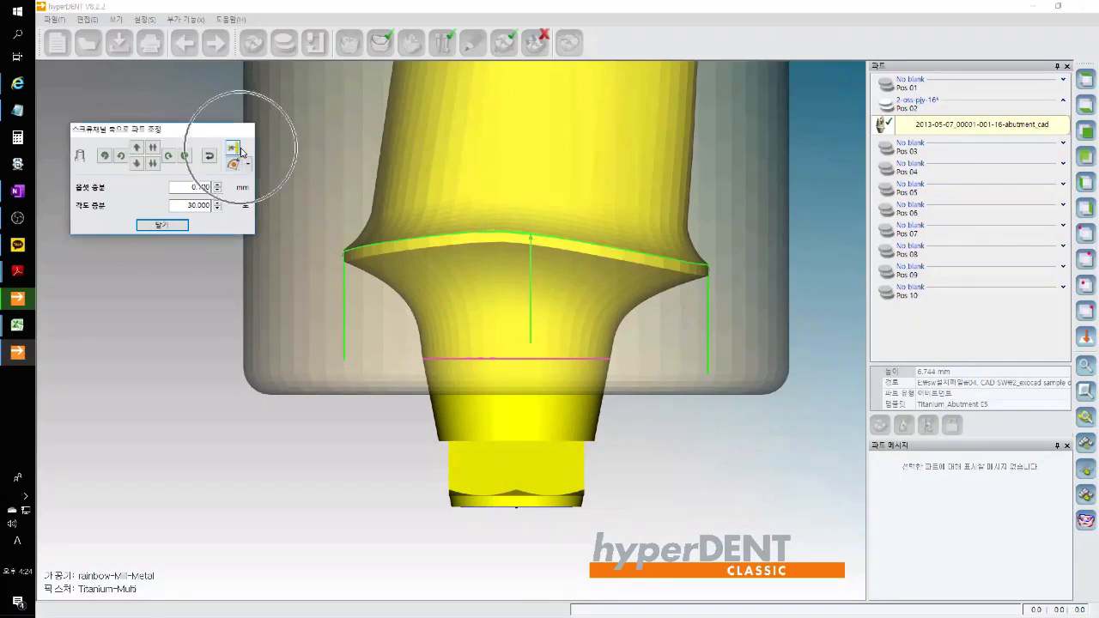
pyautogui.click(233, 148)
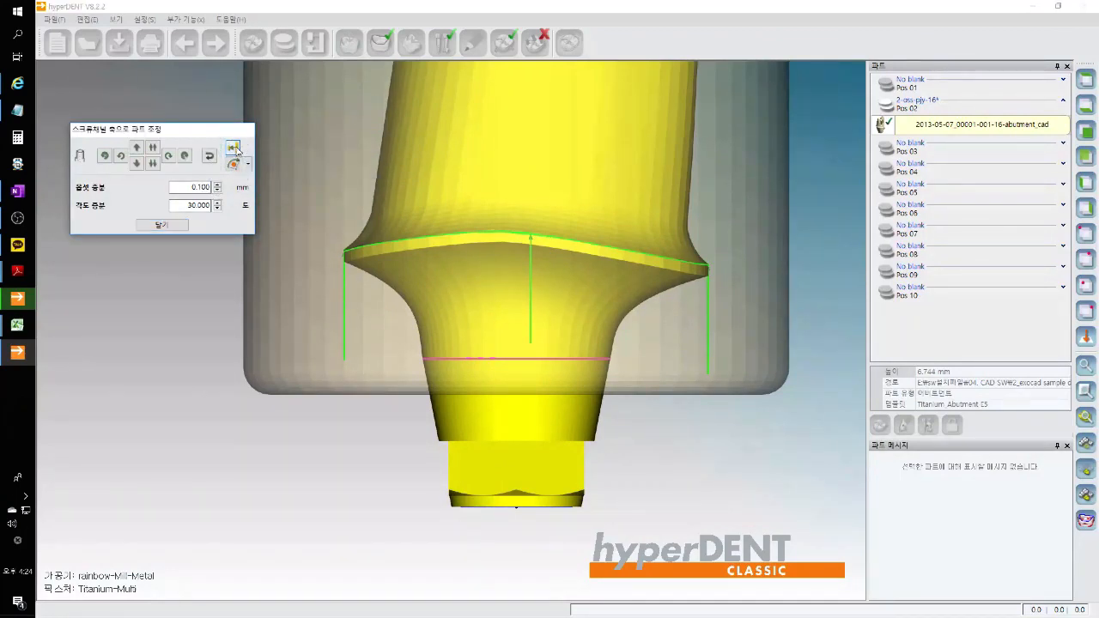
pyautogui.click(234, 148)
pyautogui.scroll(5, 512, 363)
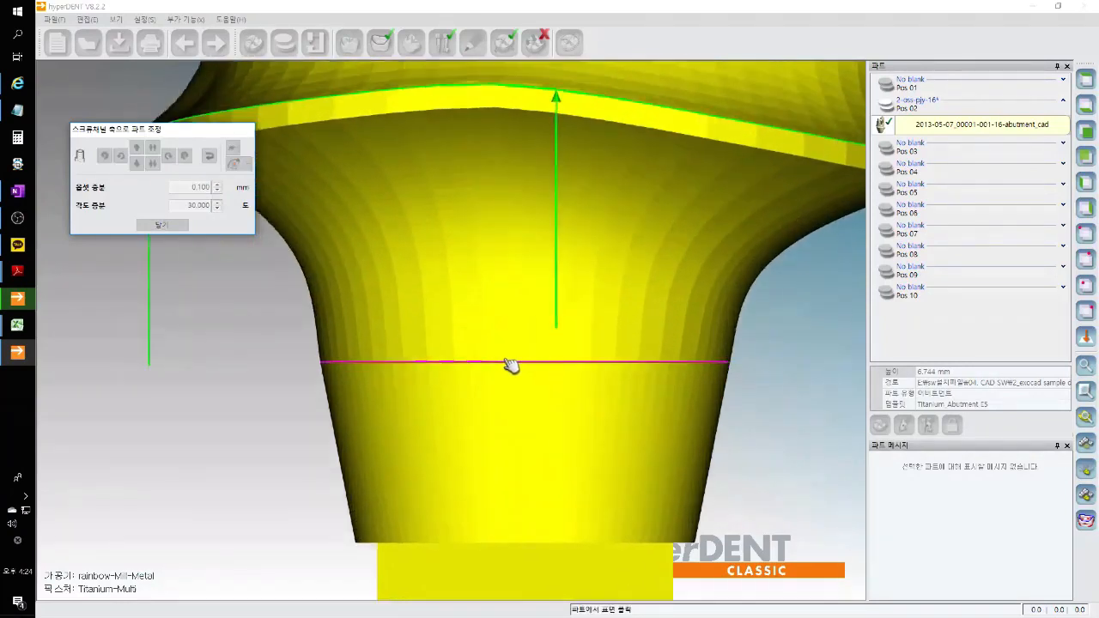
pyautogui.click(511, 365)
pyautogui.click(510, 365)
pyautogui.scroll(3, 510, 365)
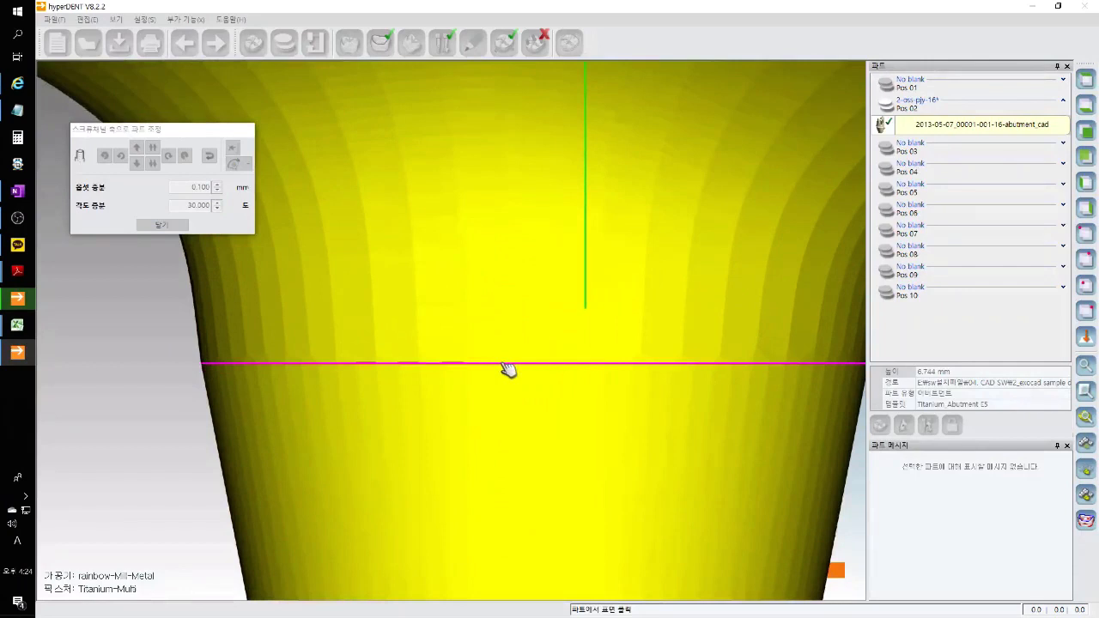
pyautogui.click(508, 368)
# Pick the blank's bottom face as target, shifting the abutment 0.675 mm along its axis
pyautogui.scroll(-4, 481, 395)
pyautogui.moveTo(477, 394); pyautogui.dragTo(489, 371)
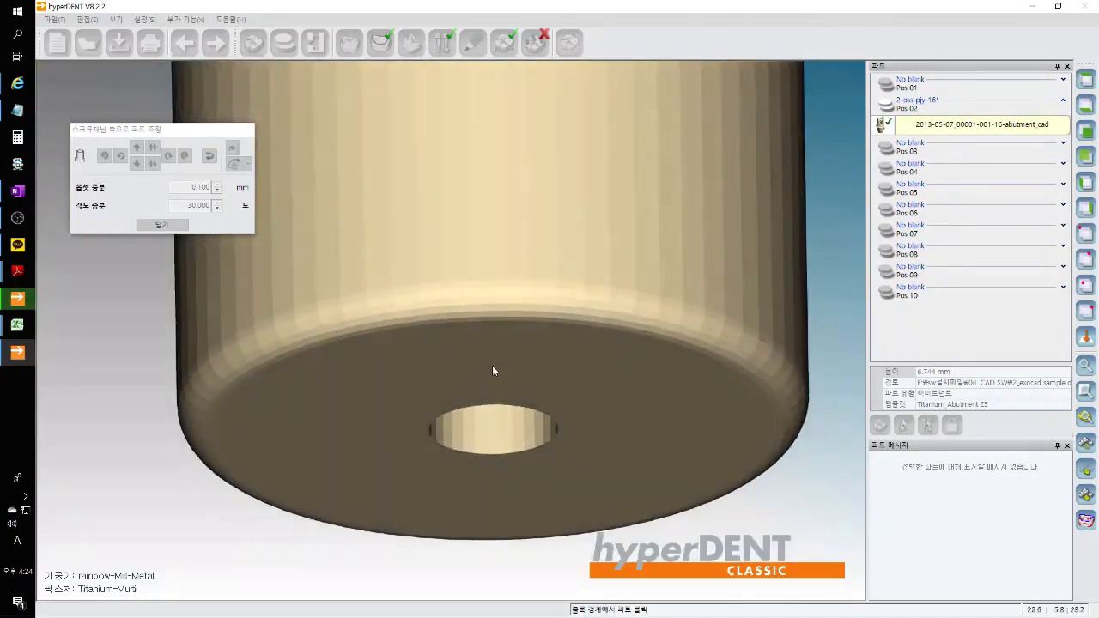
pyautogui.click(492, 368)
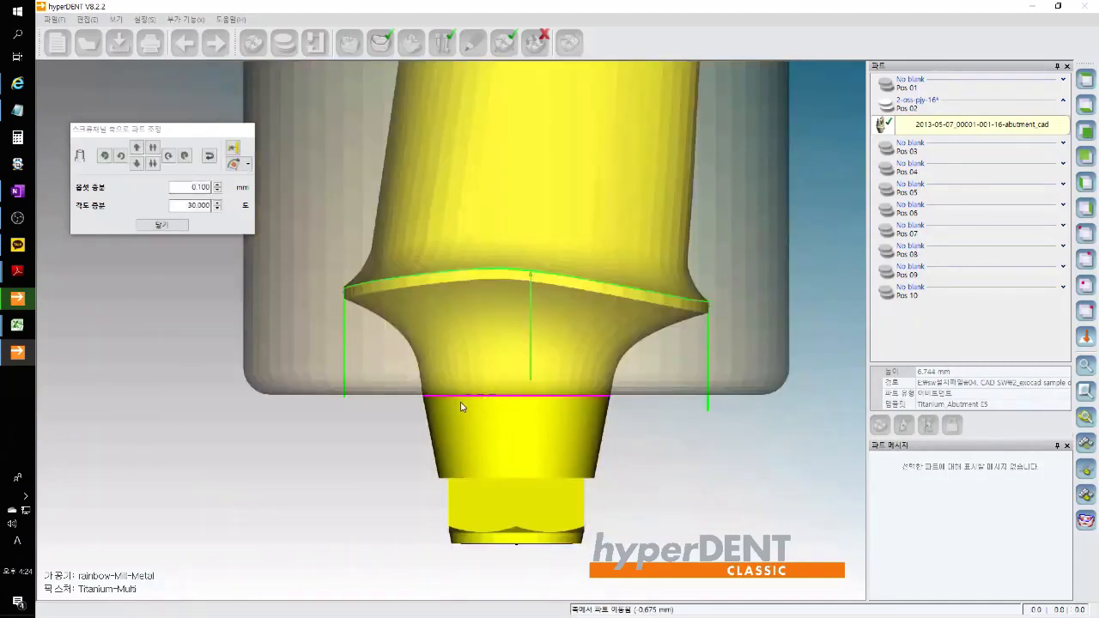
# Rotate the abutment so a hex flat faces front, bringing its height to 6.912 mm
pyautogui.click(470, 401)
pyautogui.click(472, 404)
pyautogui.scroll(4, 504, 454)
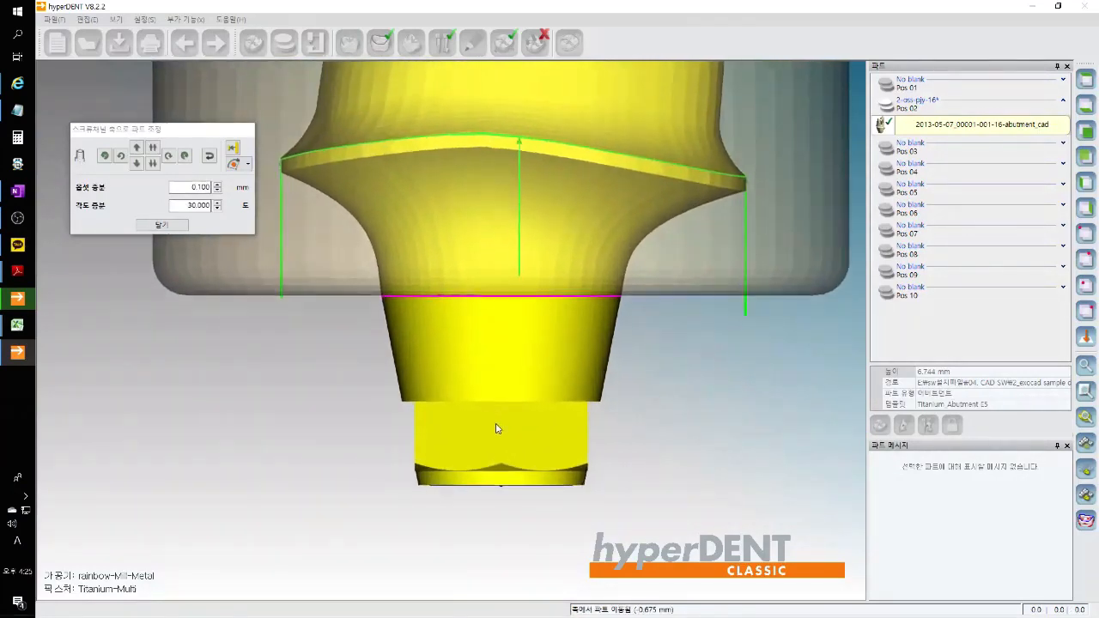
pyautogui.moveTo(503, 450); pyautogui.dragTo(503, 431, button='right')
pyautogui.click(503, 430)
pyautogui.moveTo(503, 431); pyautogui.dragTo(494, 474, button='right')
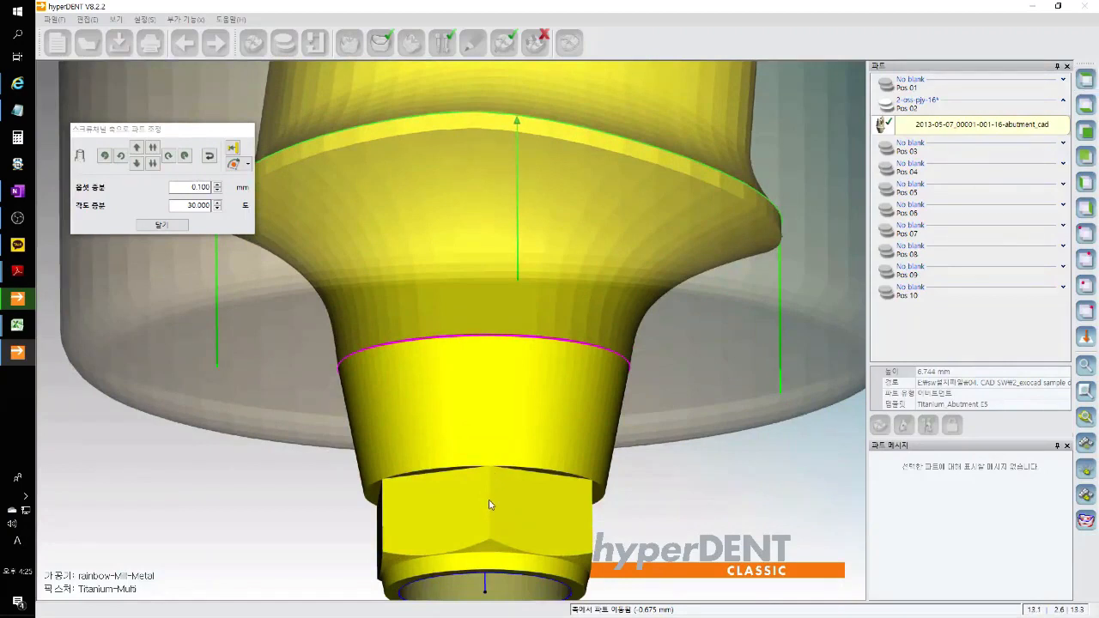
pyautogui.click(191, 210)
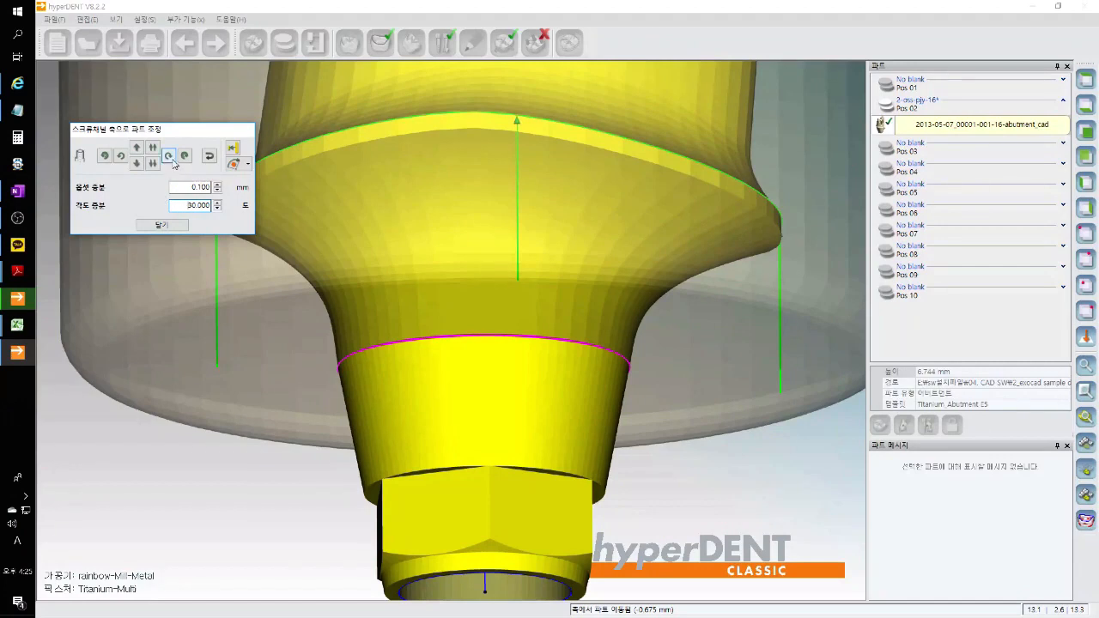
pyautogui.click(120, 157)
pyautogui.click(487, 508)
pyautogui.click(487, 520)
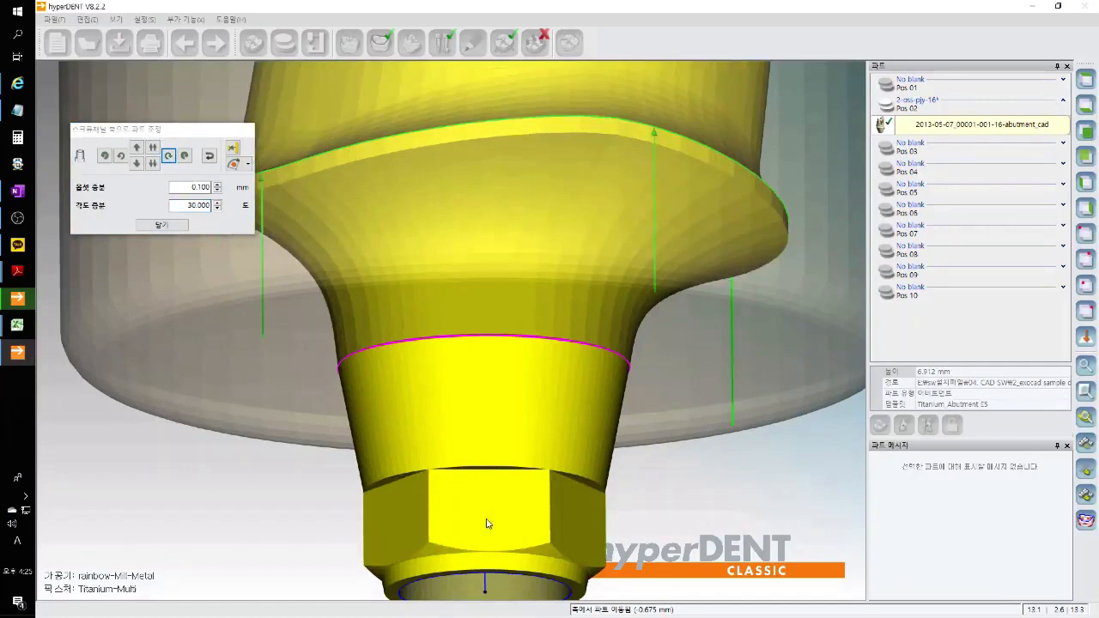
pyautogui.click(486, 507)
# Check the rotated abutment in side-on and slightly raised views, then close the screw channel adjustment
pyautogui.click(1085, 78)
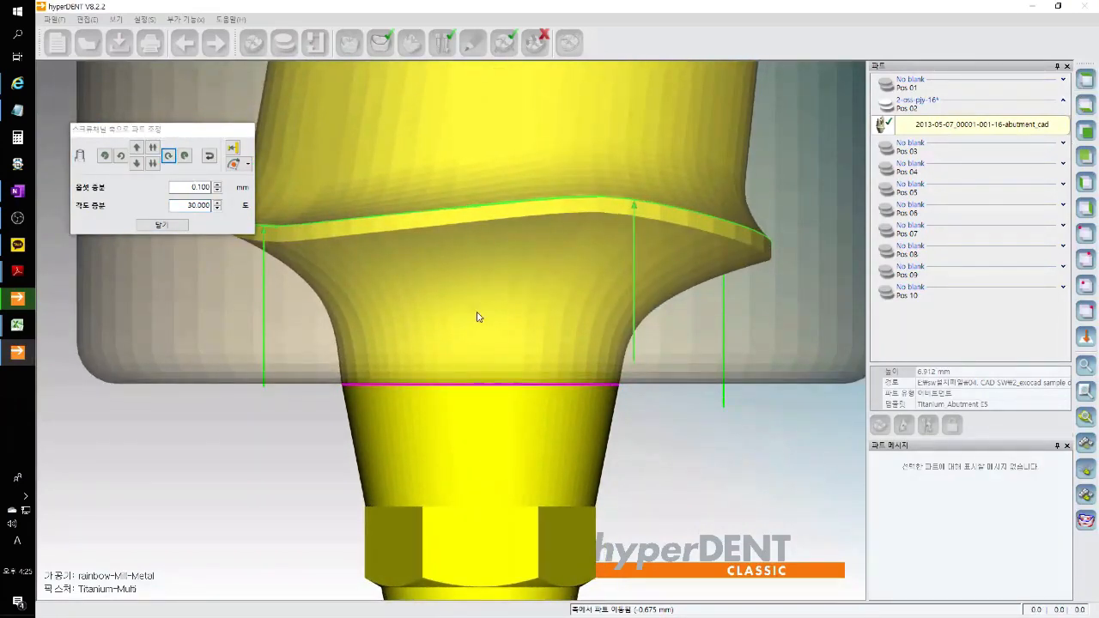
pyautogui.click(475, 542)
pyautogui.click(479, 550)
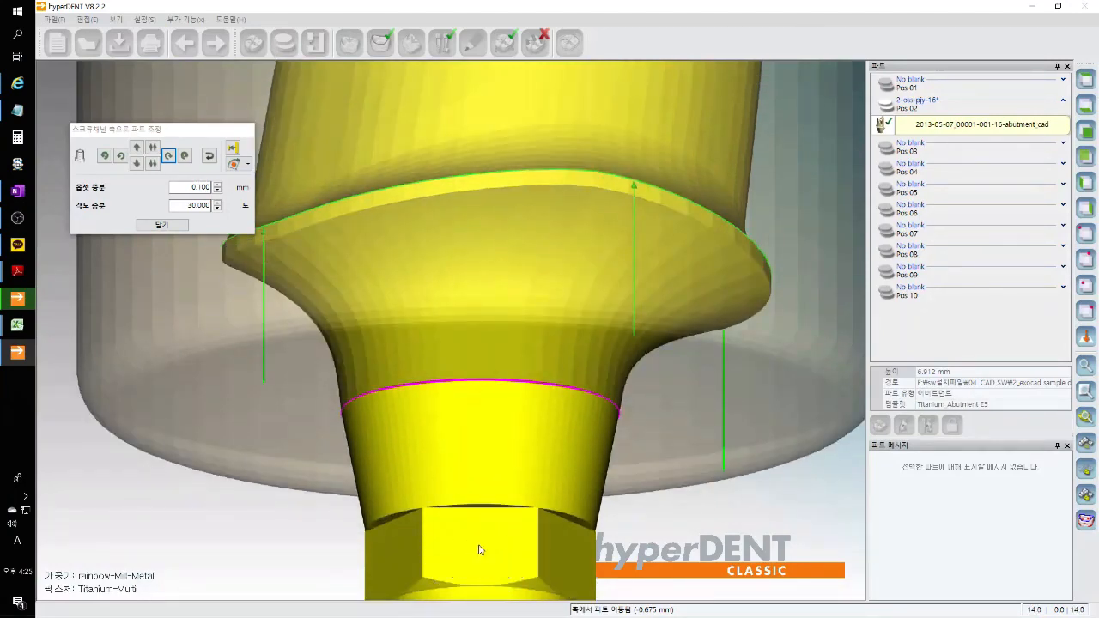
pyautogui.click(1090, 79)
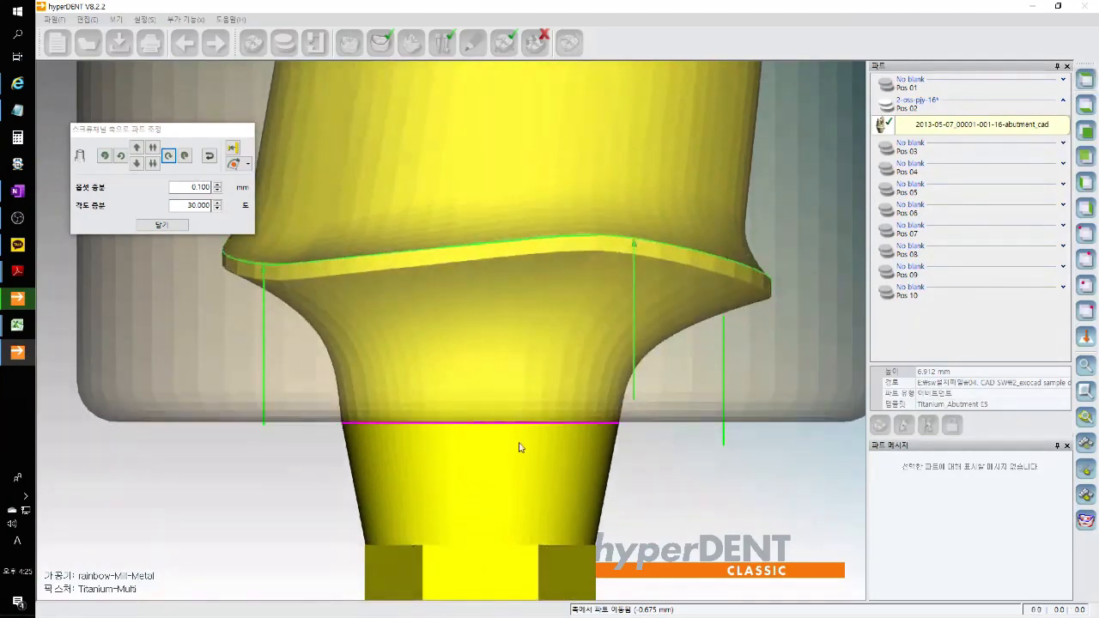
pyautogui.click(540, 435)
pyautogui.click(483, 548)
pyautogui.click(172, 225)
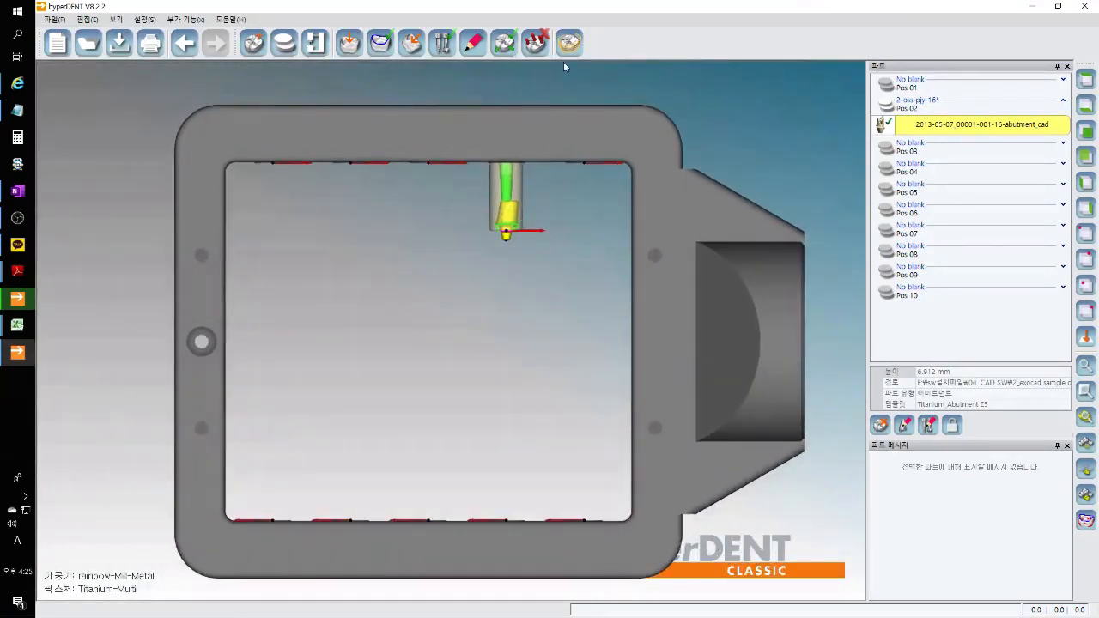
# Select the blank holder and open Block setup to list its stored blanks
pyautogui.click(569, 43)
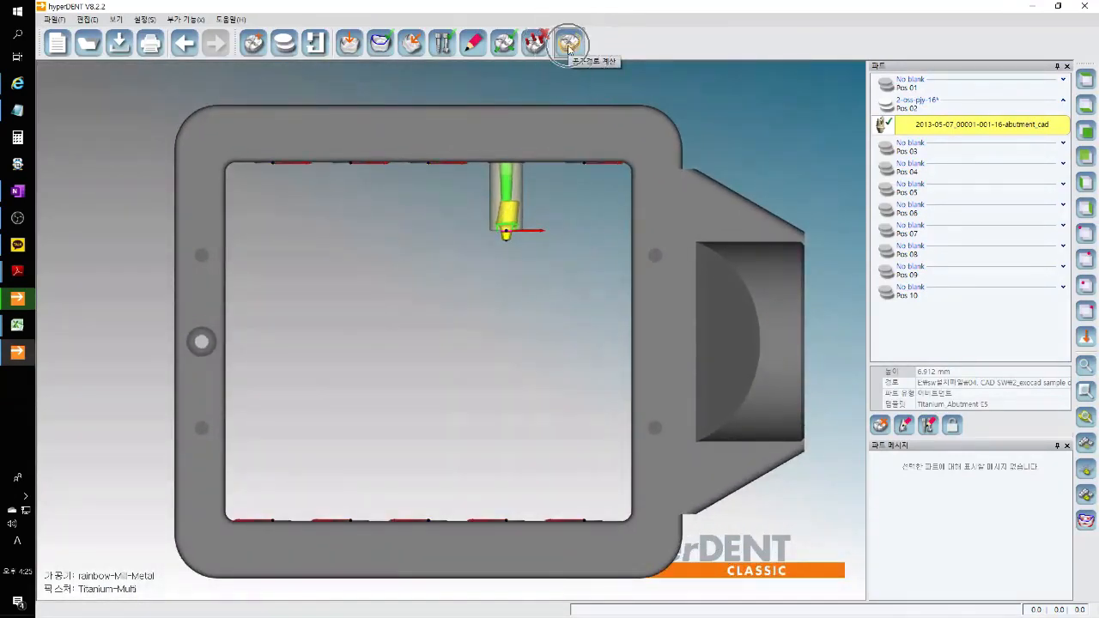
pyautogui.moveTo(502, 200); pyautogui.dragTo(505, 200, button='middle')
pyautogui.moveTo(522, 163); pyautogui.dragTo(525, 131, button='right')
pyautogui.click(525, 135)
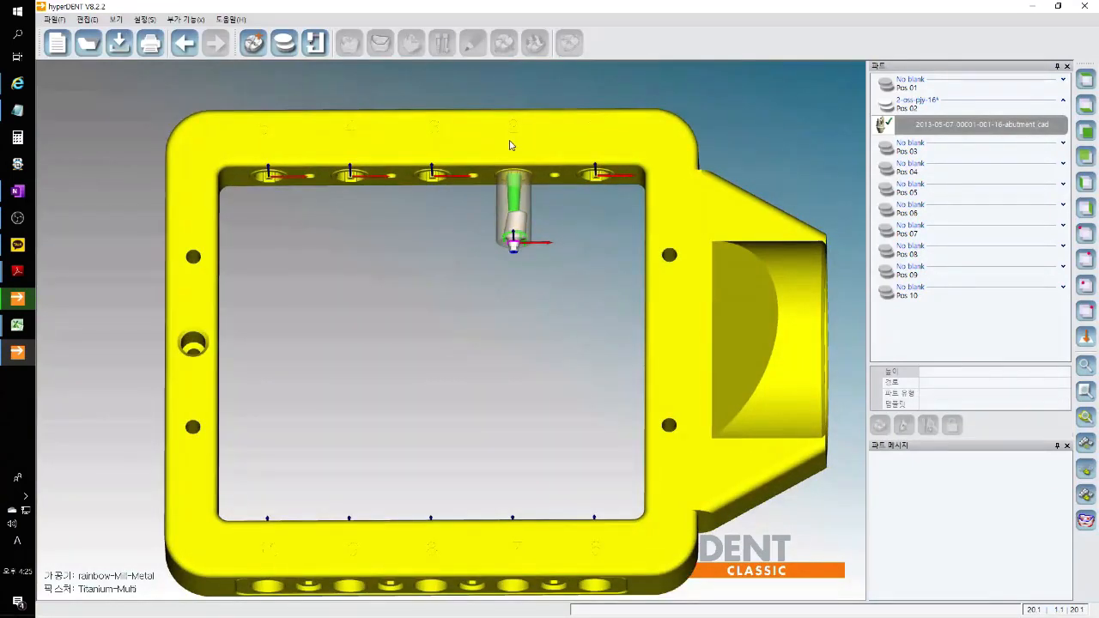
pyautogui.scroll(2, 510, 142)
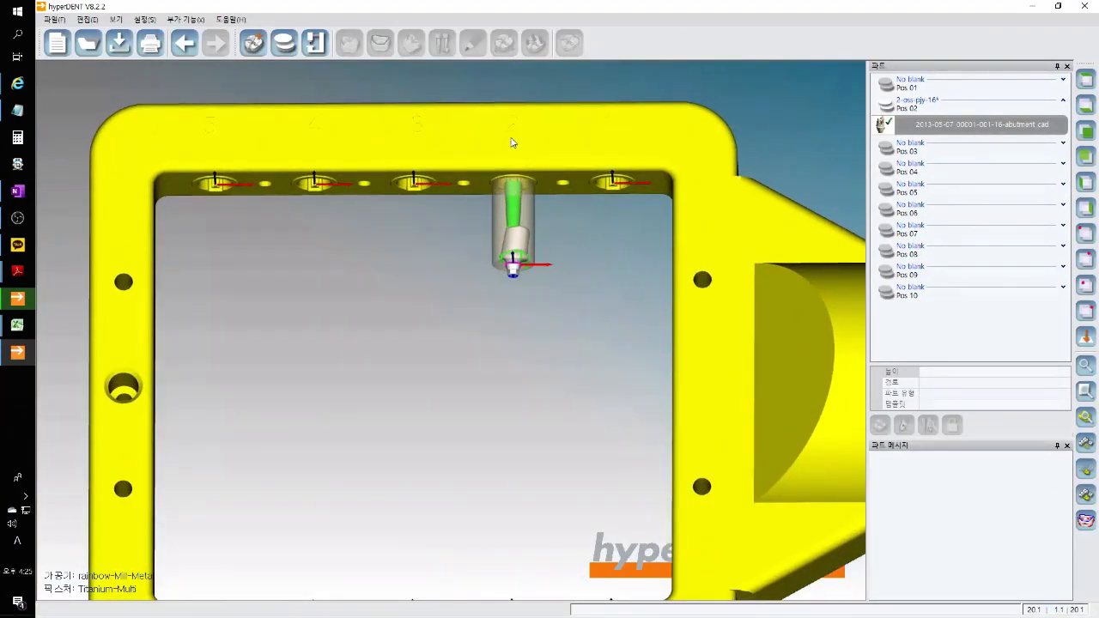
pyautogui.scroll(-2, 518, 150)
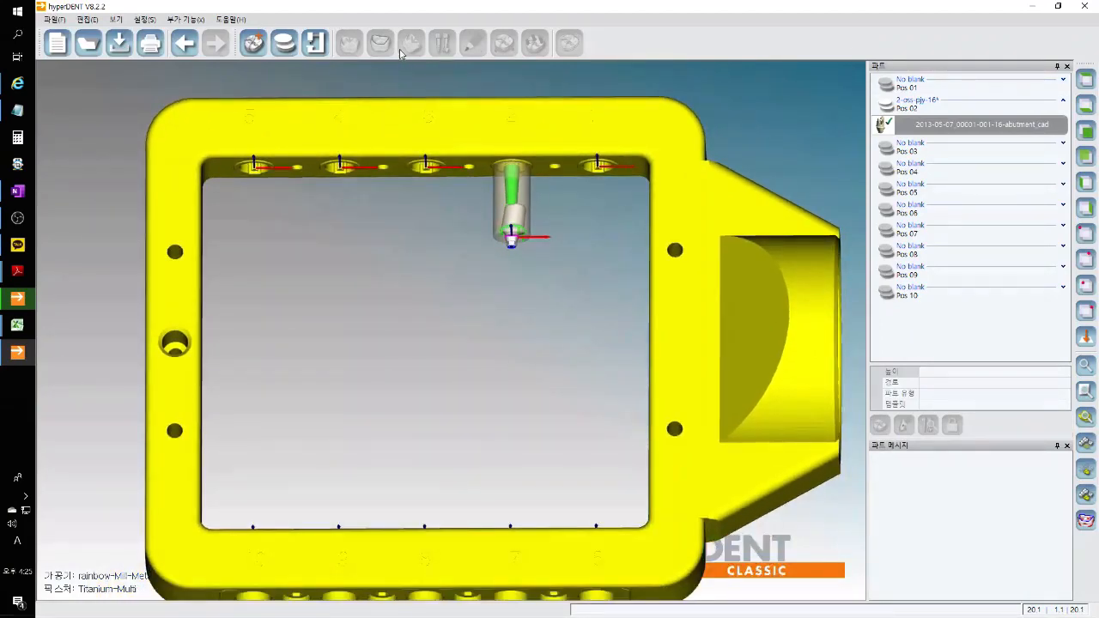
pyautogui.click(283, 50)
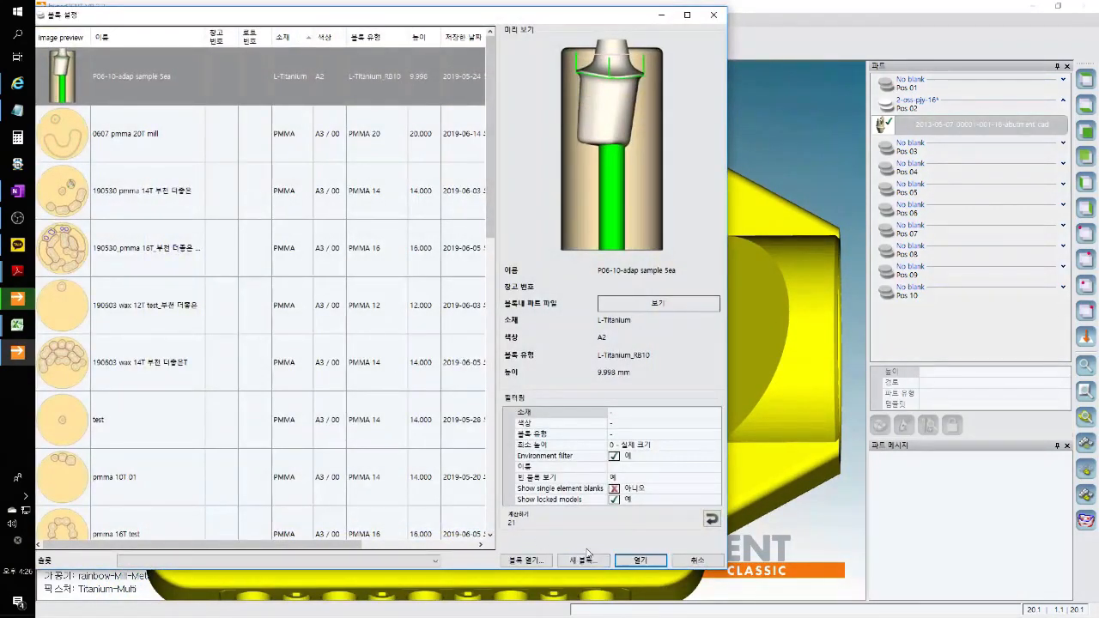
# Create a Titanium_RB10 blank named 3-oss-pjy-17 in holder slot Pos 03
pyautogui.click(582, 560)
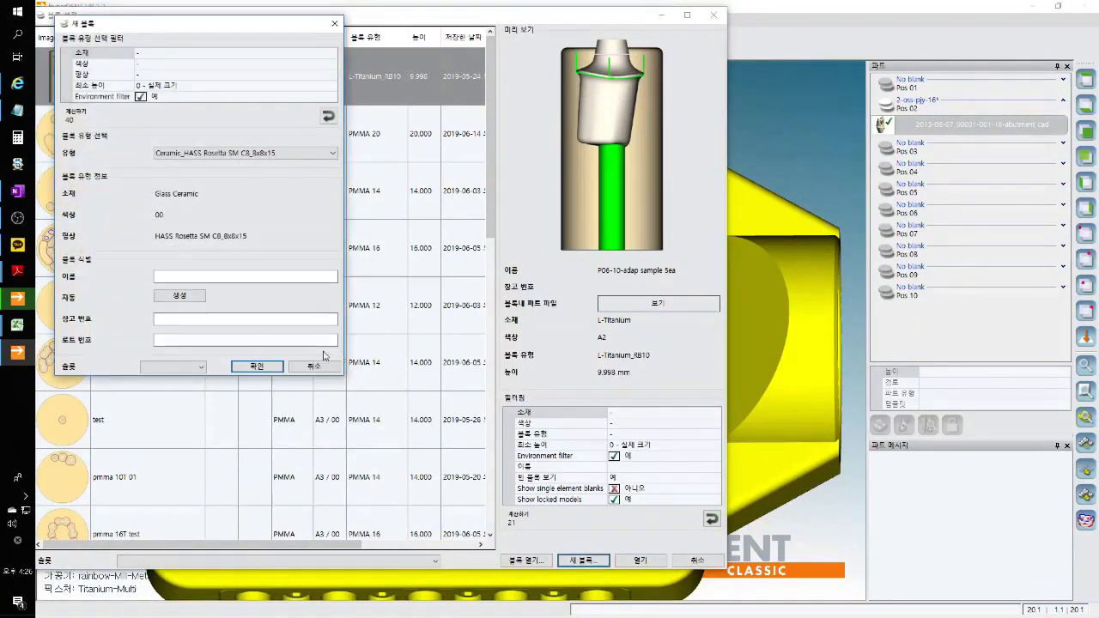
pyautogui.click(273, 152)
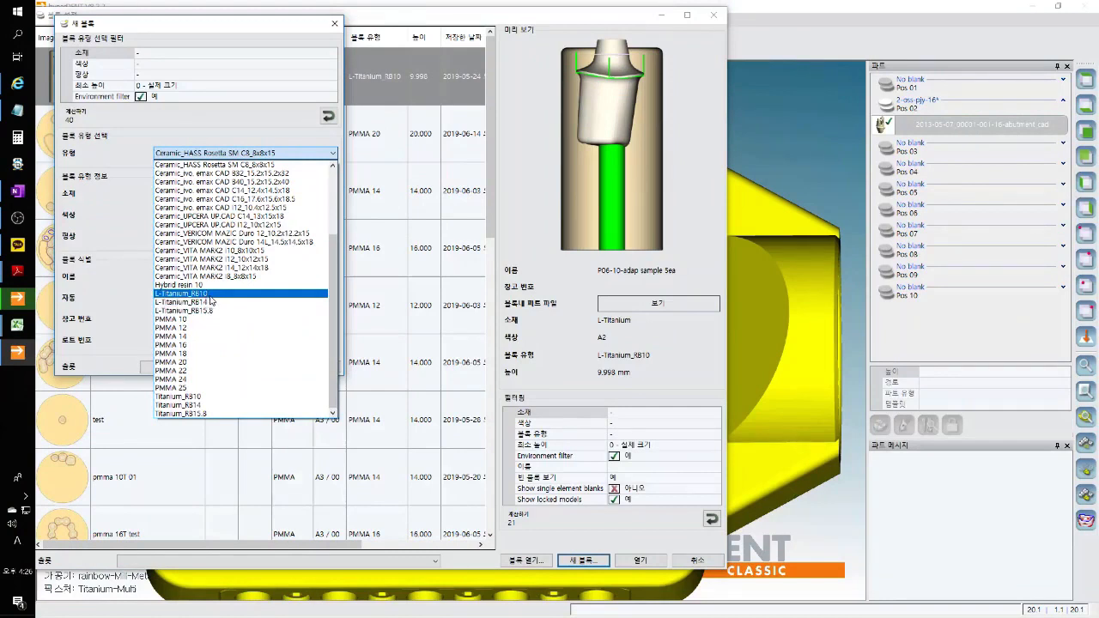
pyautogui.click(206, 396)
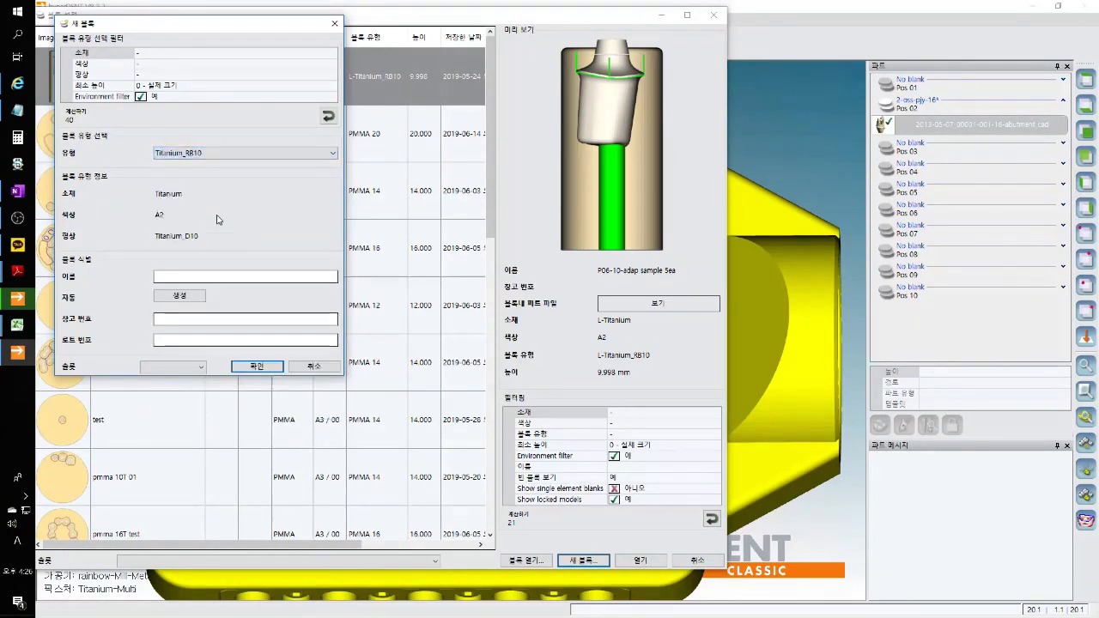
pyautogui.click(212, 275)
pyautogui.write('3-oss-pjy-17')
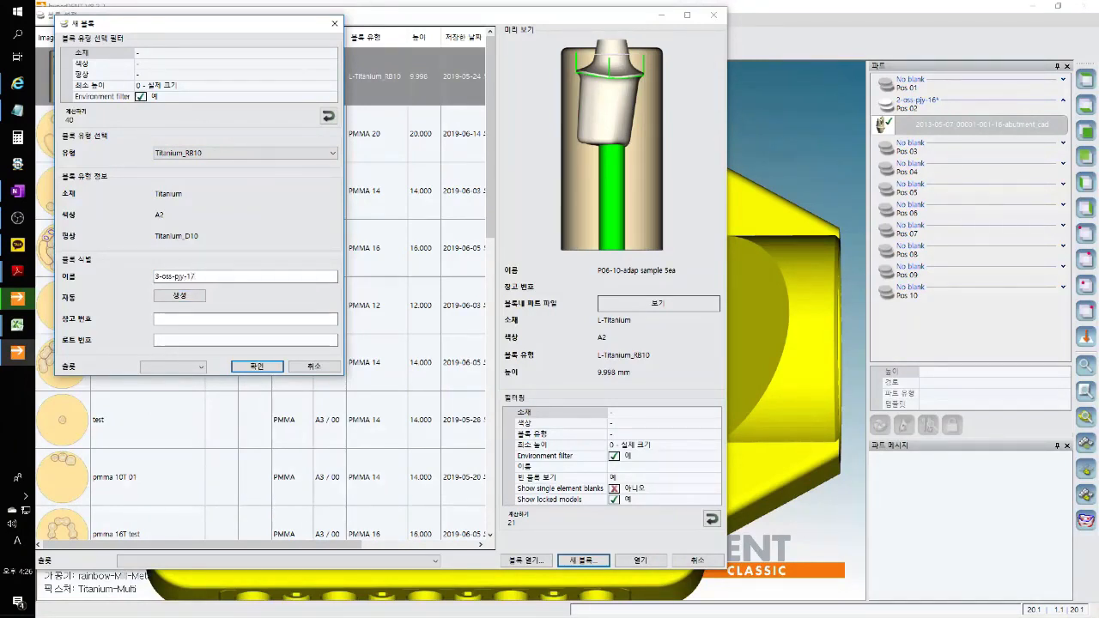
pyautogui.click(196, 367)
pyautogui.press('ctrl')
pyautogui.press('ctrl')
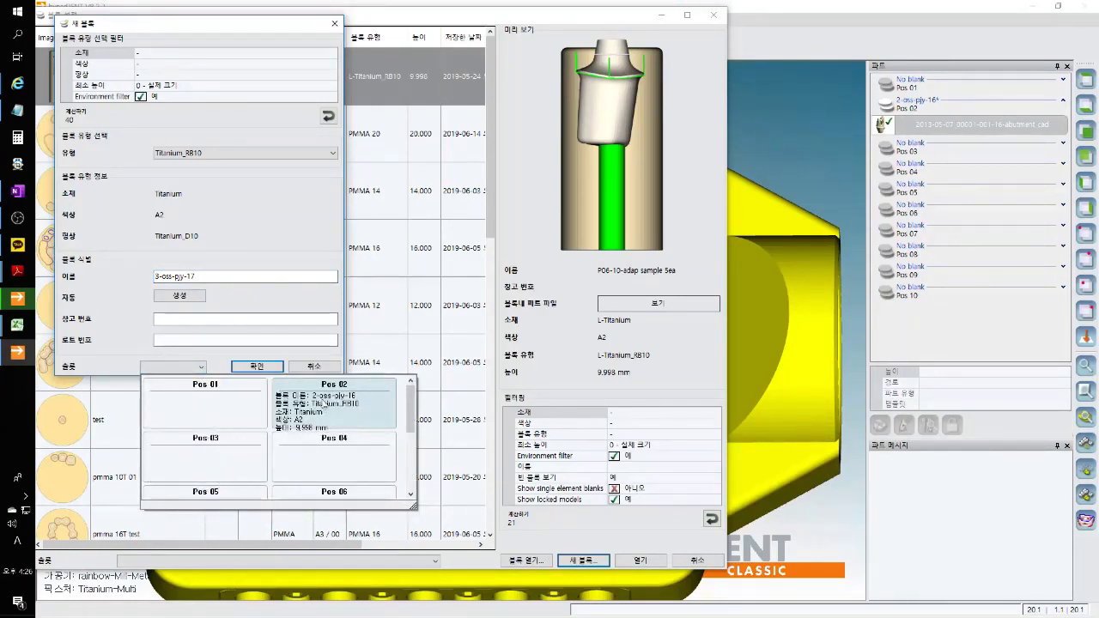
pyautogui.click(208, 460)
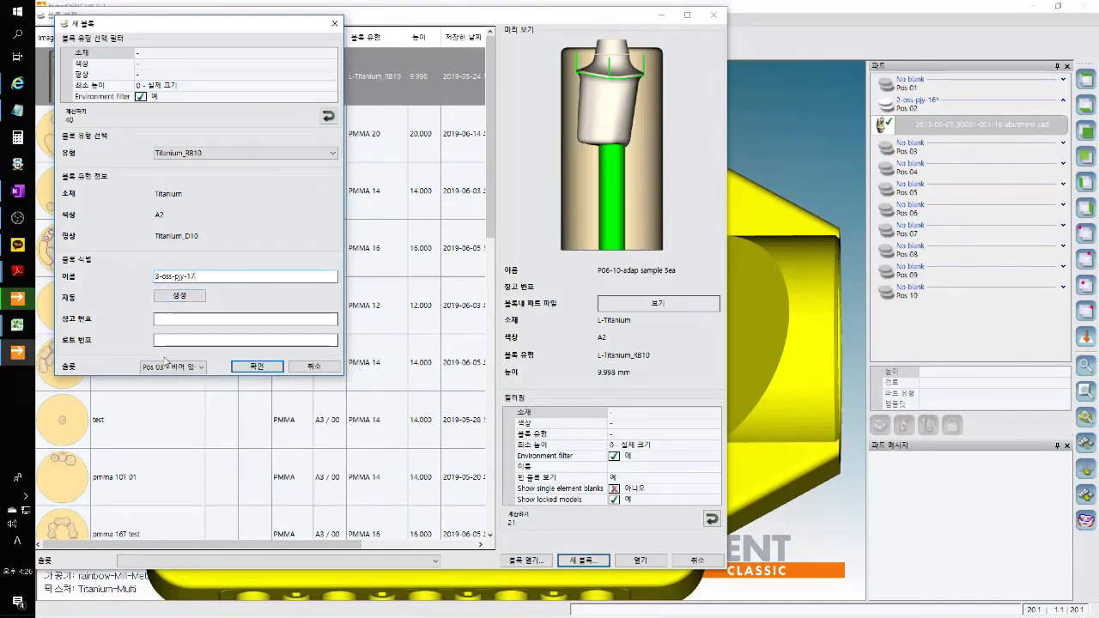
pyautogui.click(250, 367)
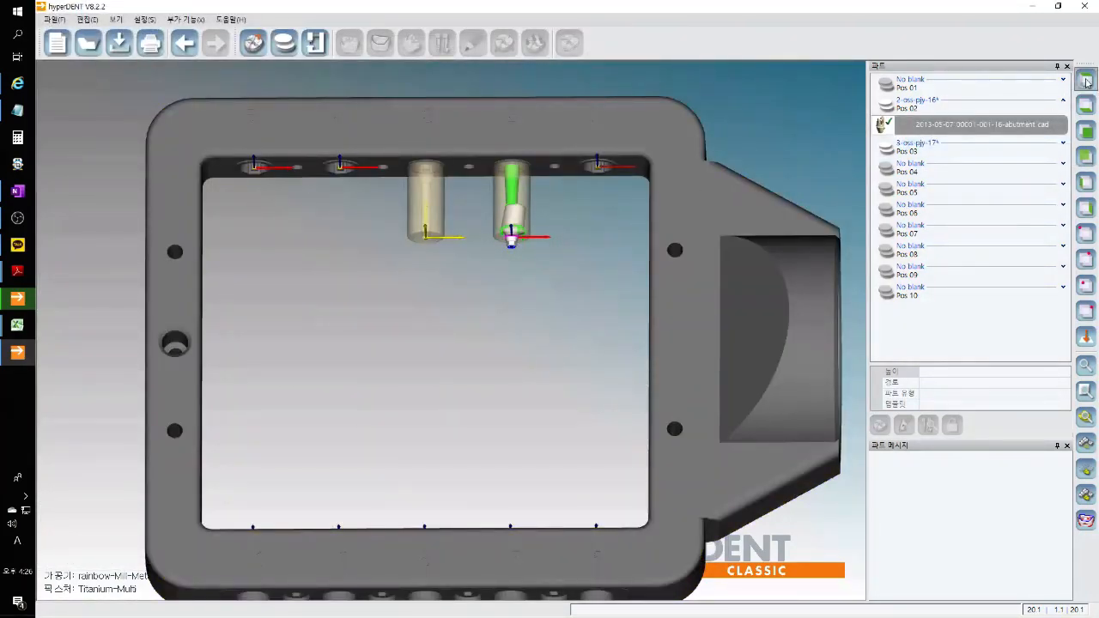
# Select the holder and pick the abutment file in the 16-custom abutment_cad folder
pyautogui.click(1086, 81)
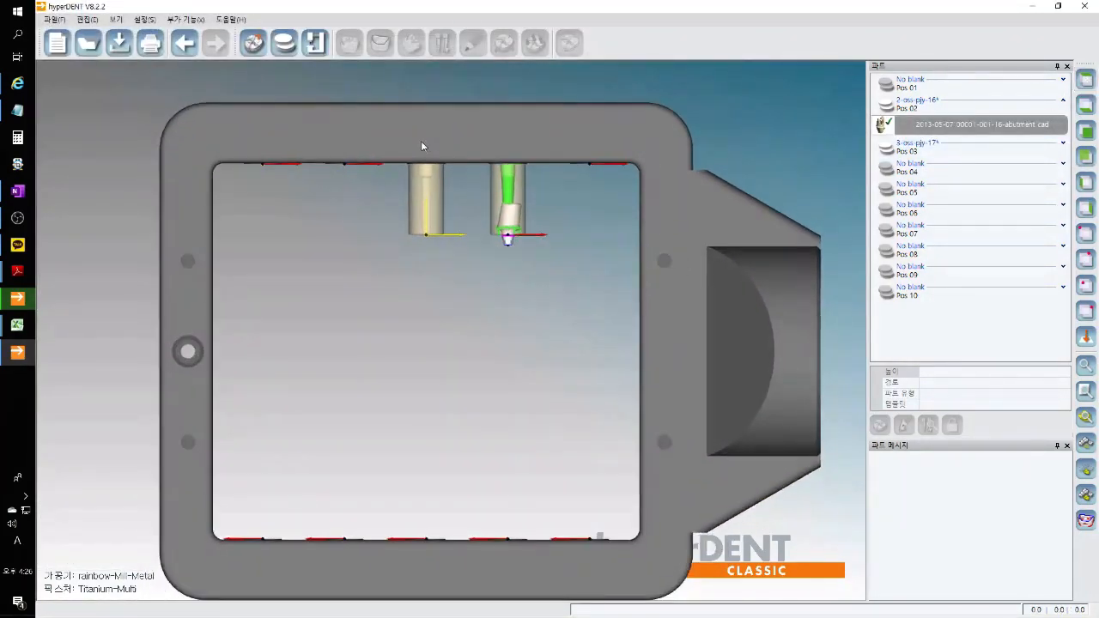
pyautogui.click(421, 143)
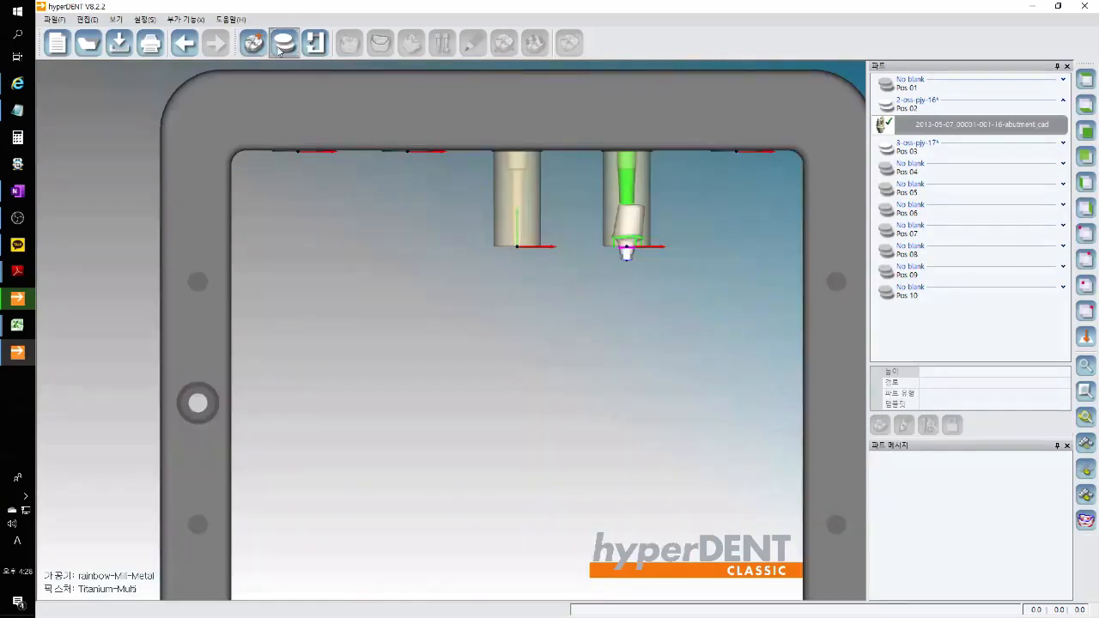
pyautogui.click(252, 44)
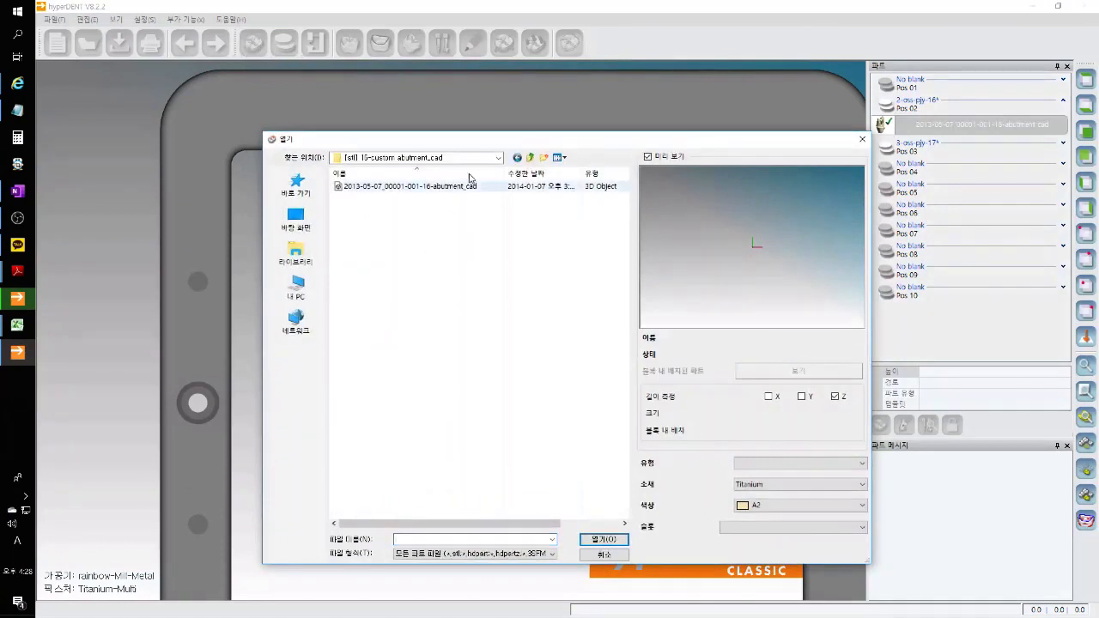
pyautogui.click(530, 157)
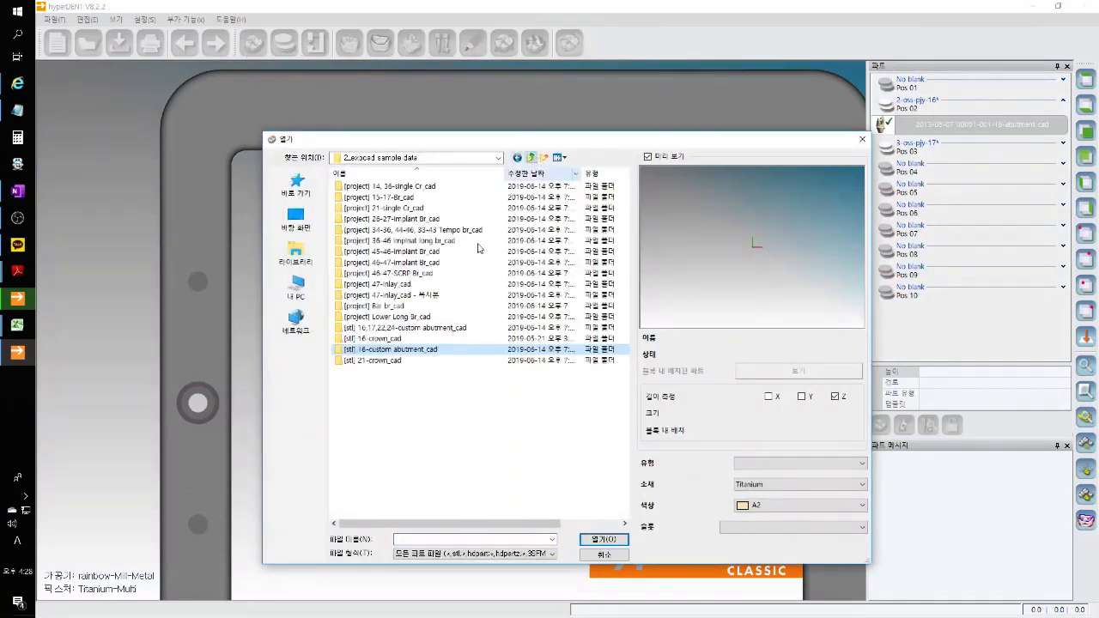
pyautogui.doubleClick(422, 350)
pyautogui.click(436, 186)
# Assign the abutment to blank Pos 03 - 3-oss-pjy-17 and load it
pyautogui.moveTo(734, 287); pyautogui.dragTo(774, 244)
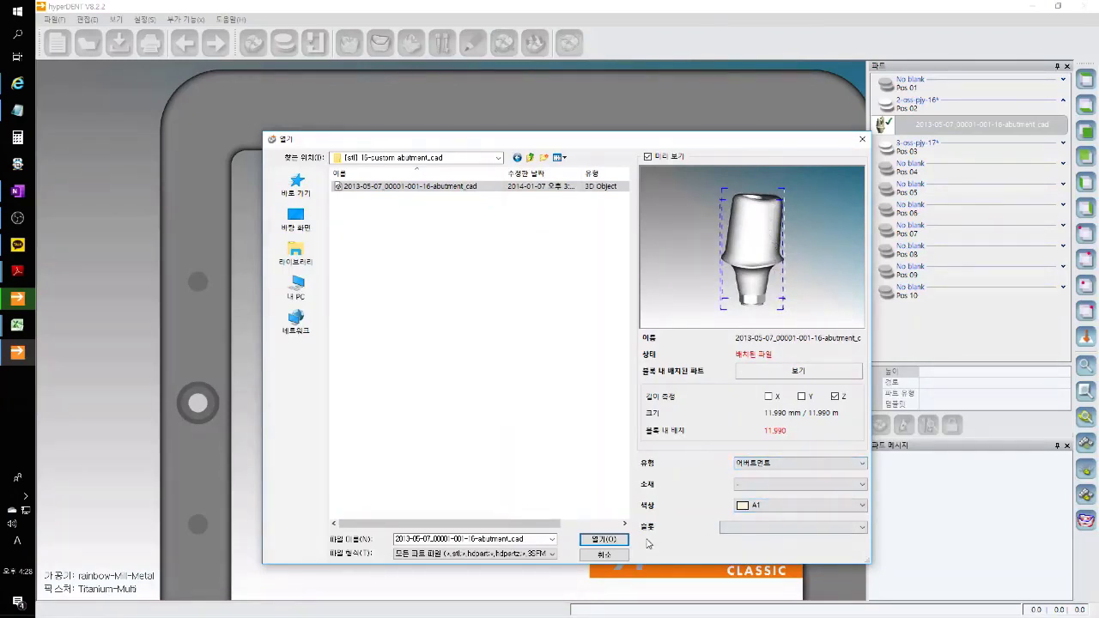
pyautogui.click(776, 529)
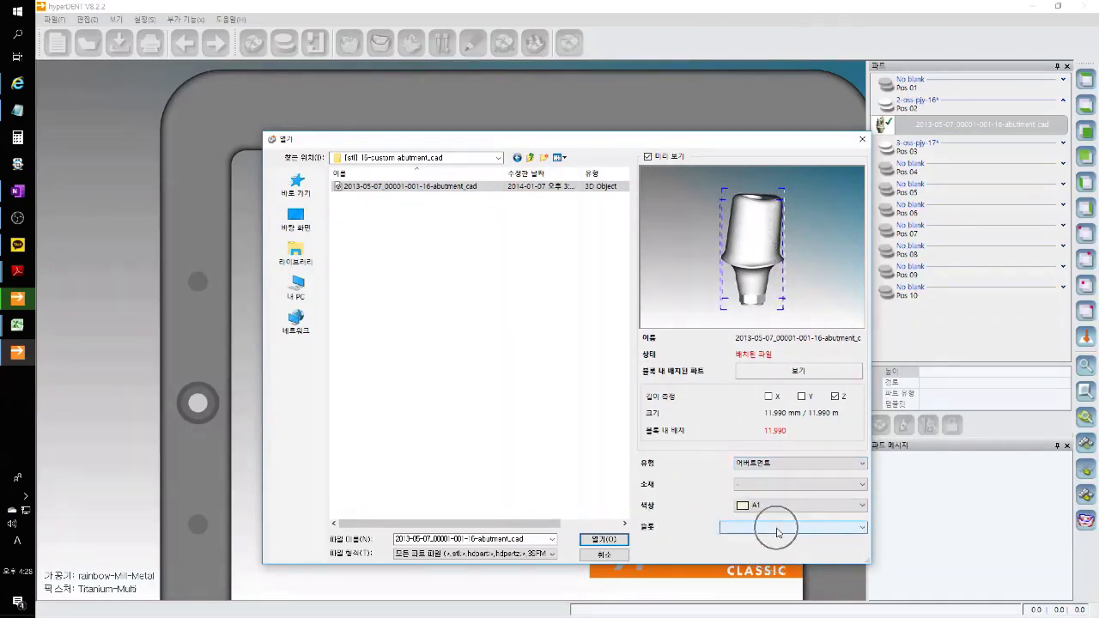
pyautogui.click(831, 530)
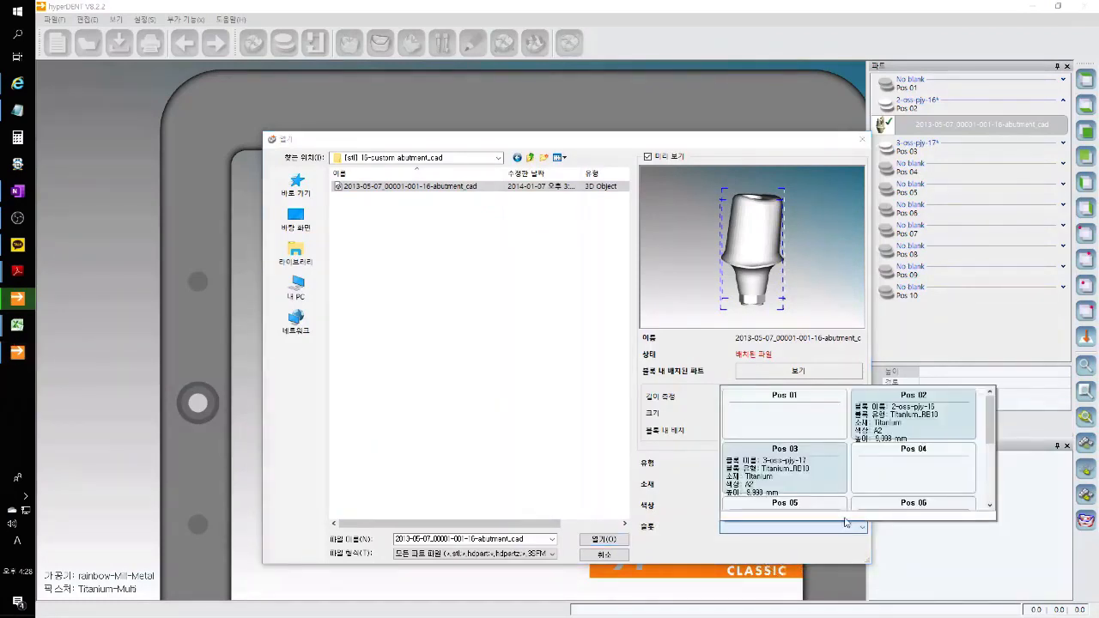
pyautogui.click(801, 468)
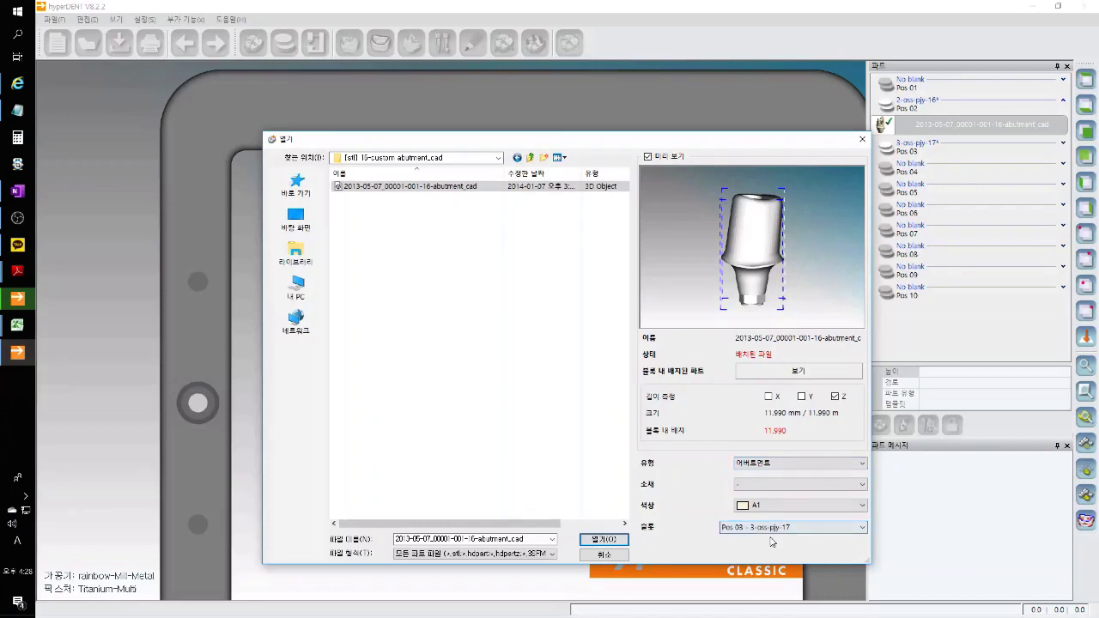
pyautogui.click(603, 539)
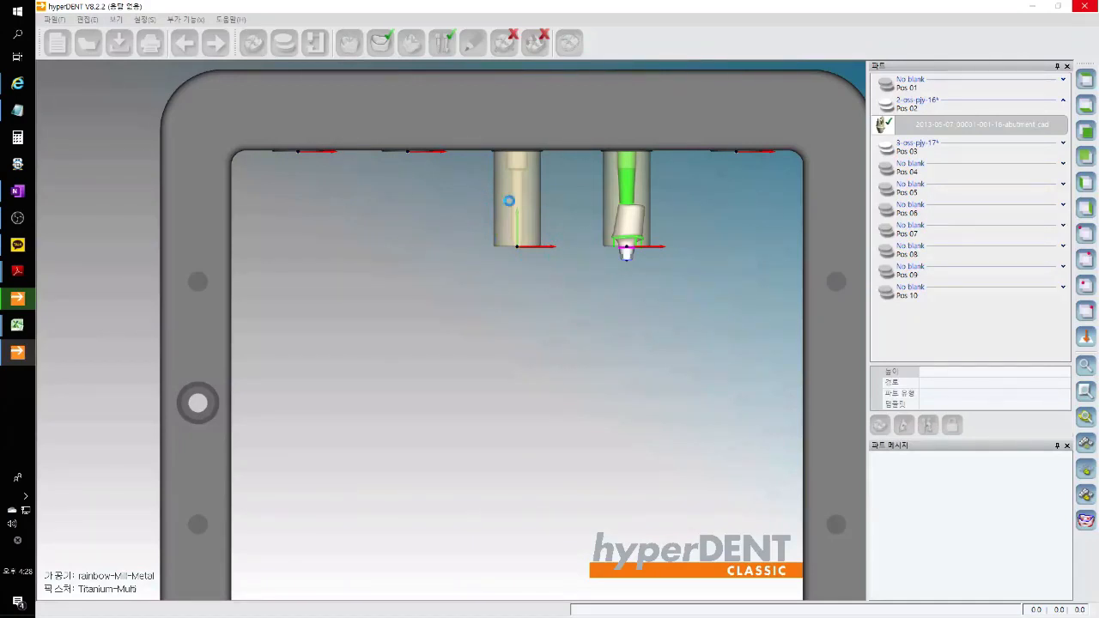
# Fit the new abutment into its screw channel by picking surfaces, moving it 0.661 mm
pyautogui.scroll(3, 520, 224)
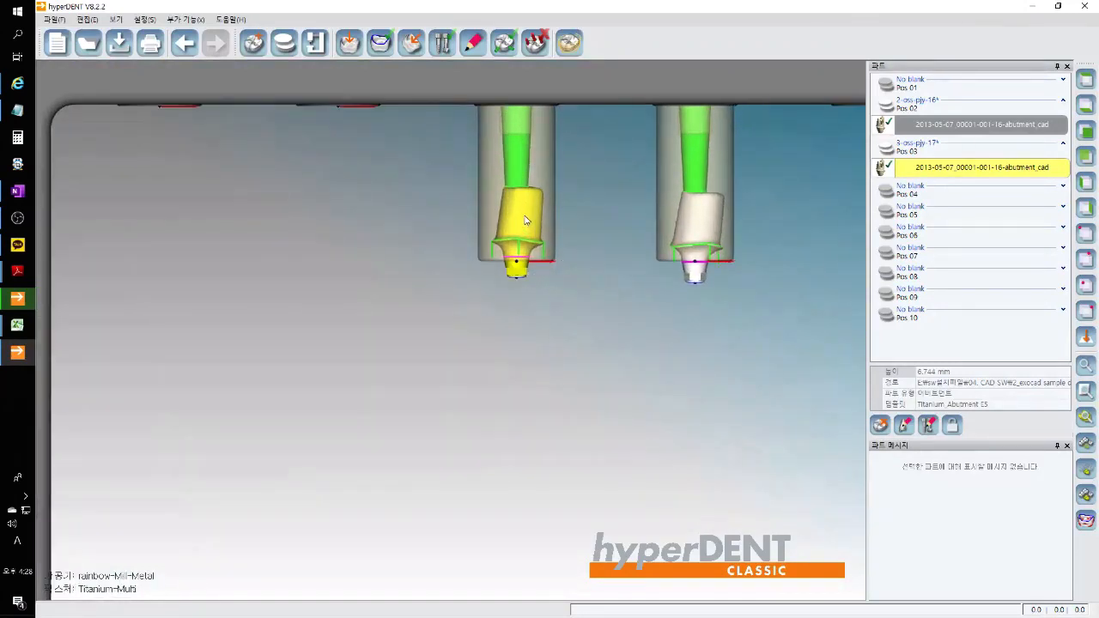
pyautogui.scroll(2, 526, 220)
pyautogui.scroll(3, 520, 225)
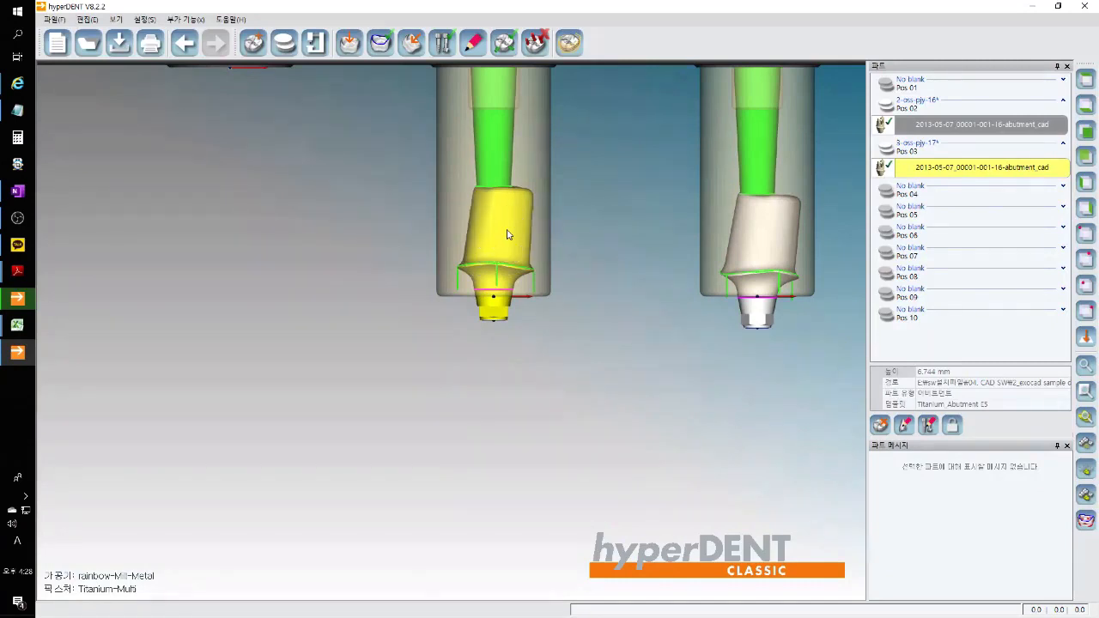
pyautogui.moveTo(506, 235); pyautogui.dragTo(484, 235, button='middle')
pyautogui.scroll(3, 487, 307)
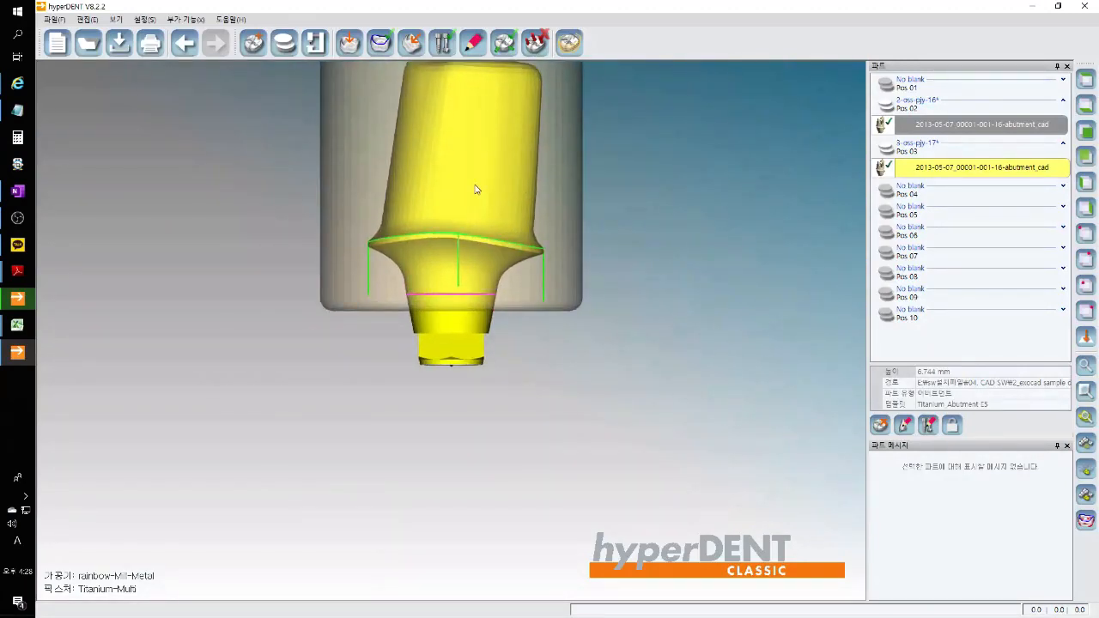
pyautogui.rightClick(476, 188)
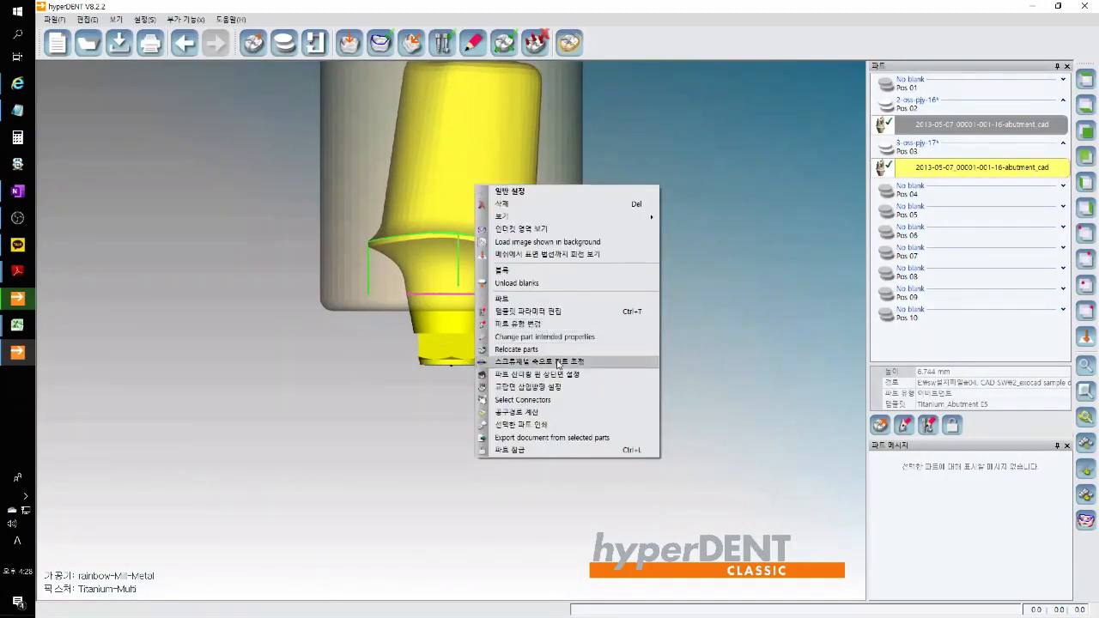
pyautogui.click(604, 365)
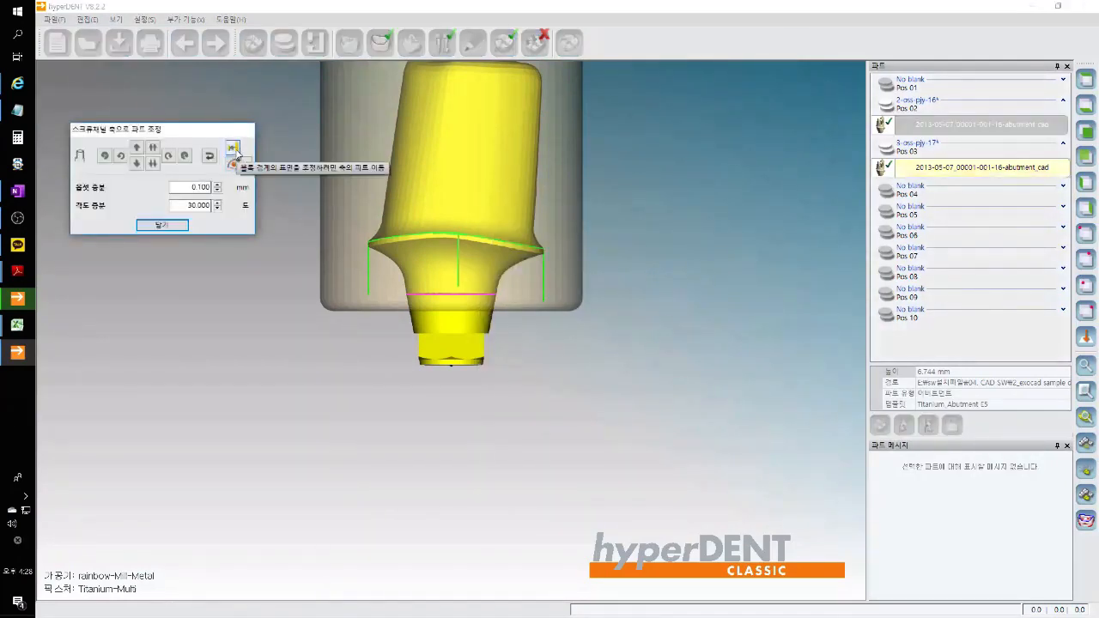
pyautogui.scroll(2, 468, 297)
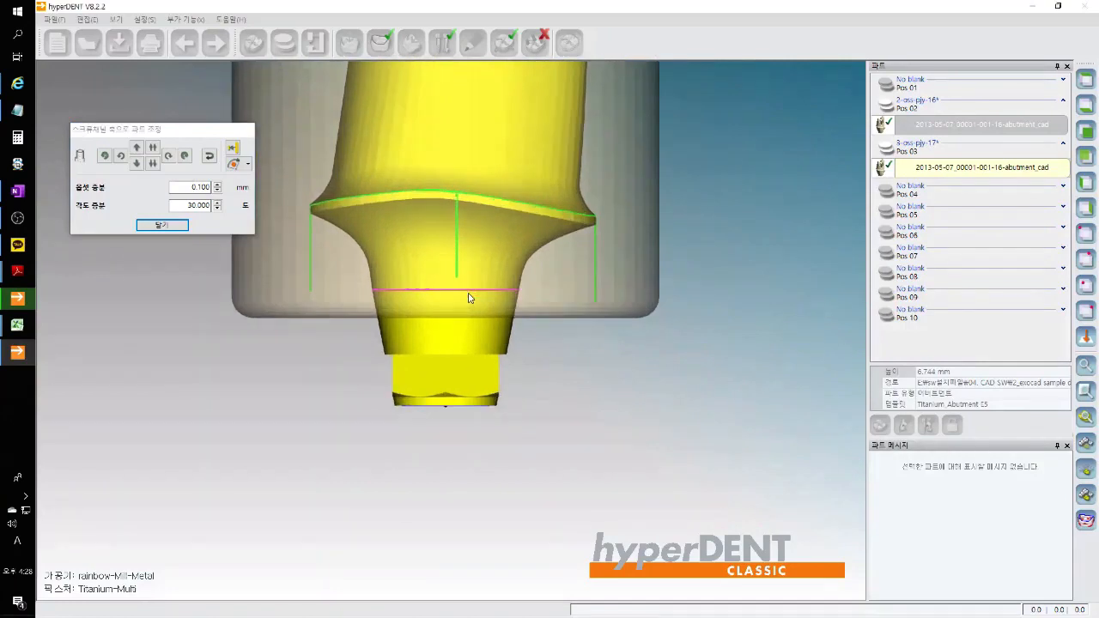
pyautogui.click(232, 147)
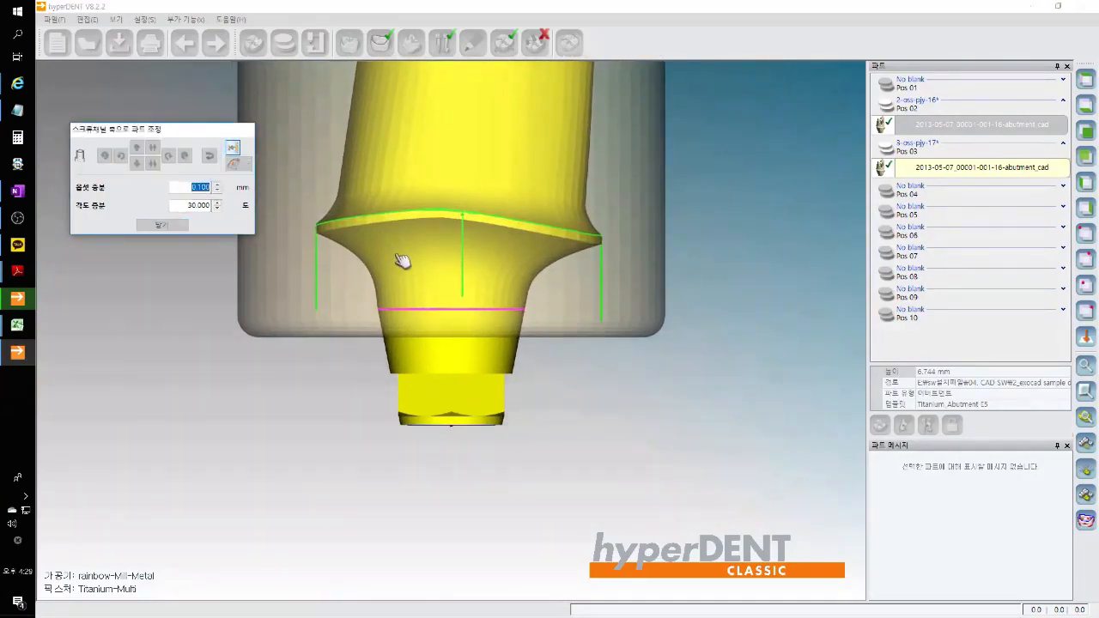
pyautogui.scroll(4, 455, 320)
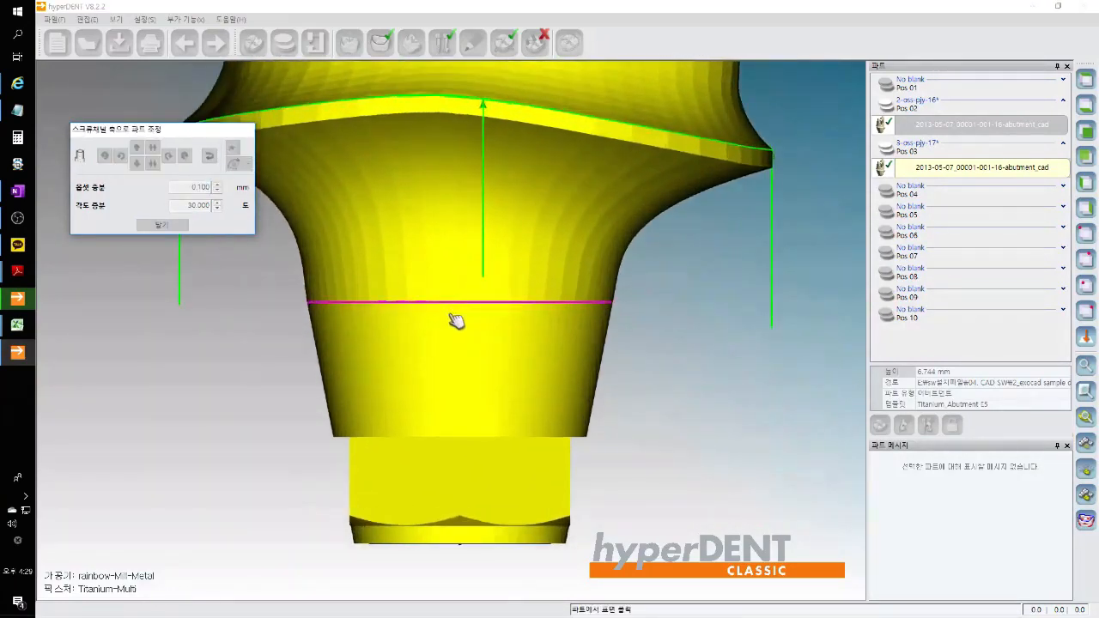
pyautogui.click(463, 309)
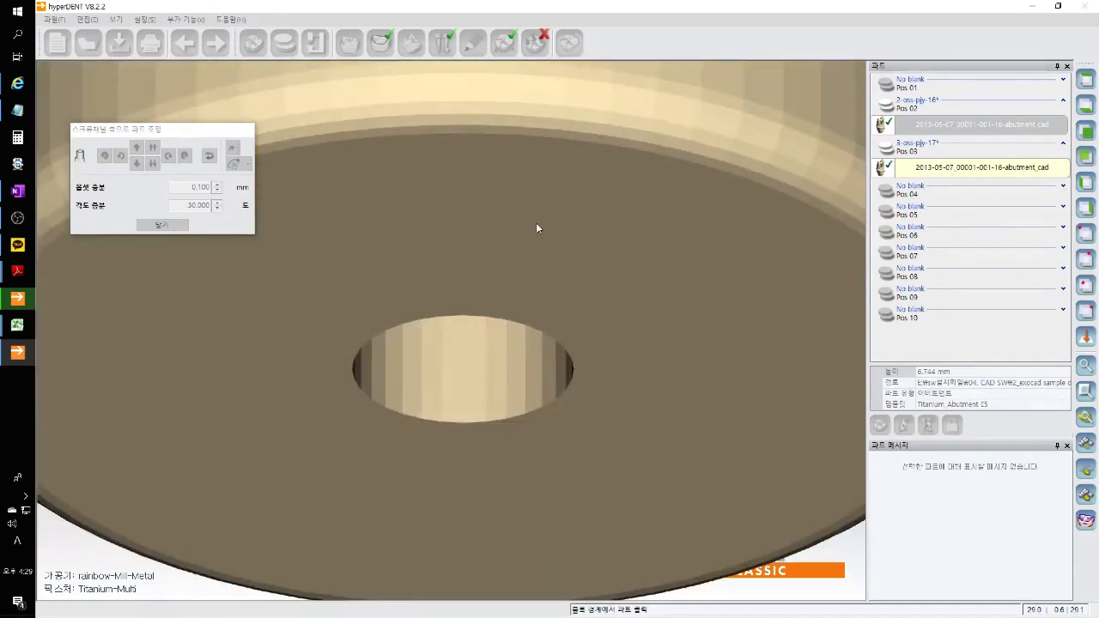
pyautogui.click(498, 258)
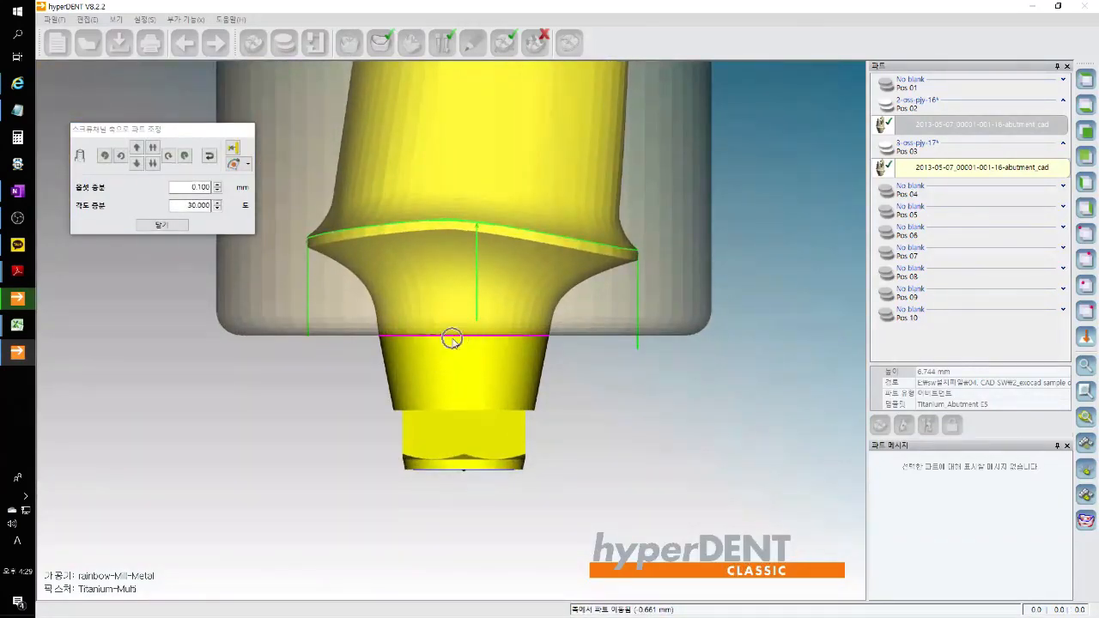
# Rotate the abutment so a hex flat faces front, then close the adjustment
pyautogui.scroll(2, 463, 399)
pyautogui.moveTo(458, 464); pyautogui.dragTo(471, 401, button='middle')
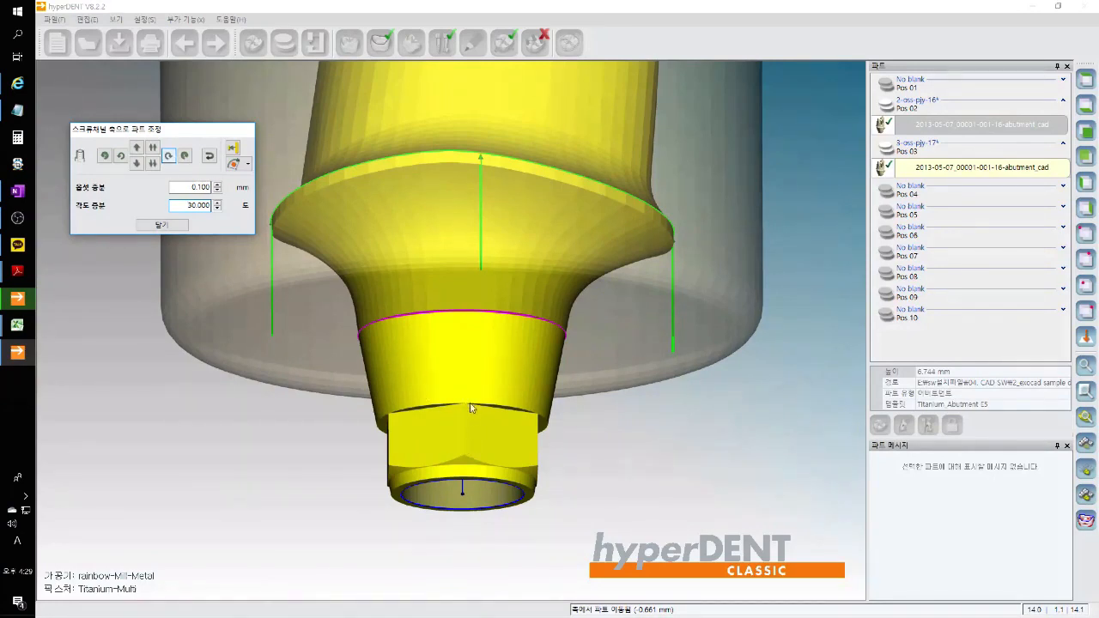
pyautogui.click(460, 464)
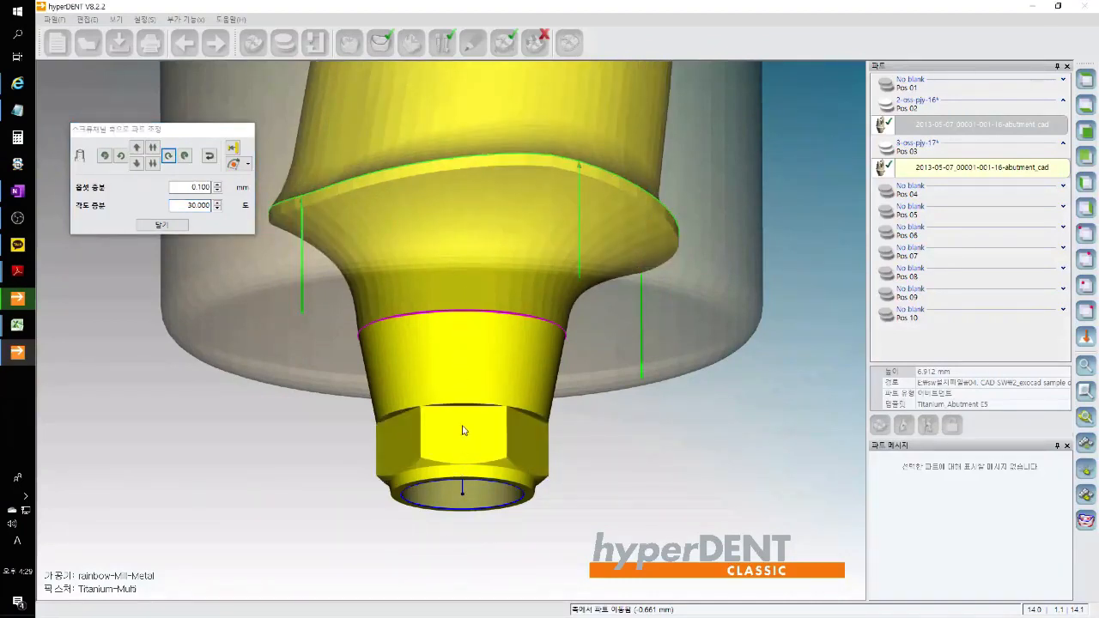
pyautogui.click(1085, 79)
pyautogui.click(178, 226)
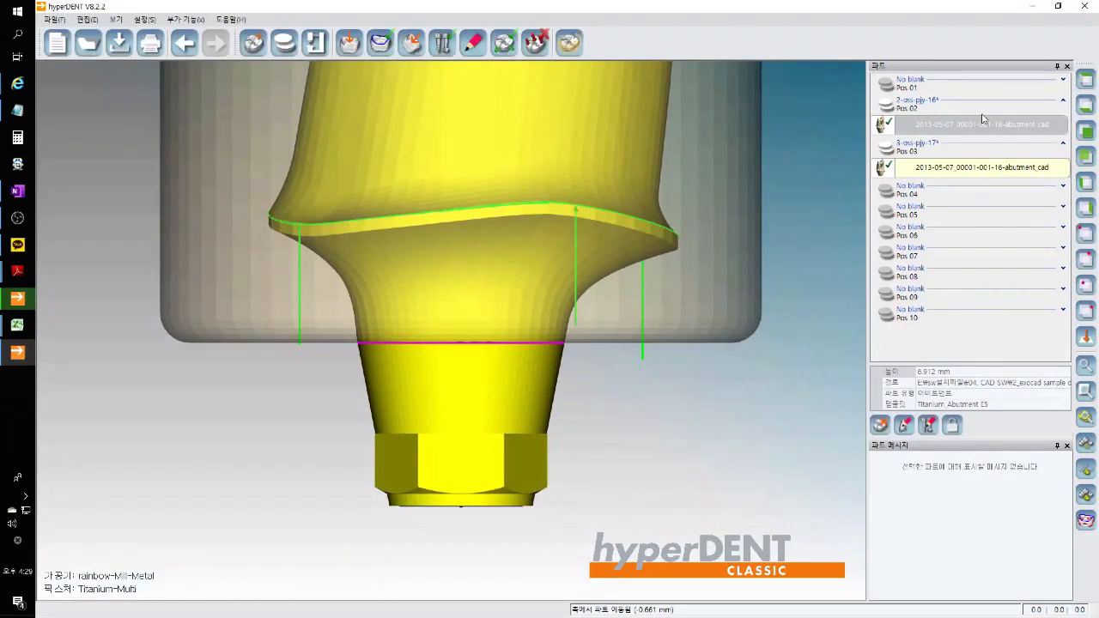
# Select the left abutment's connector and open the connector editor
pyautogui.scroll(-8, 596, 183)
pyautogui.moveTo(525, 180); pyautogui.dragTo(486, 363, button='middle')
pyautogui.scroll(-1, 503, 334)
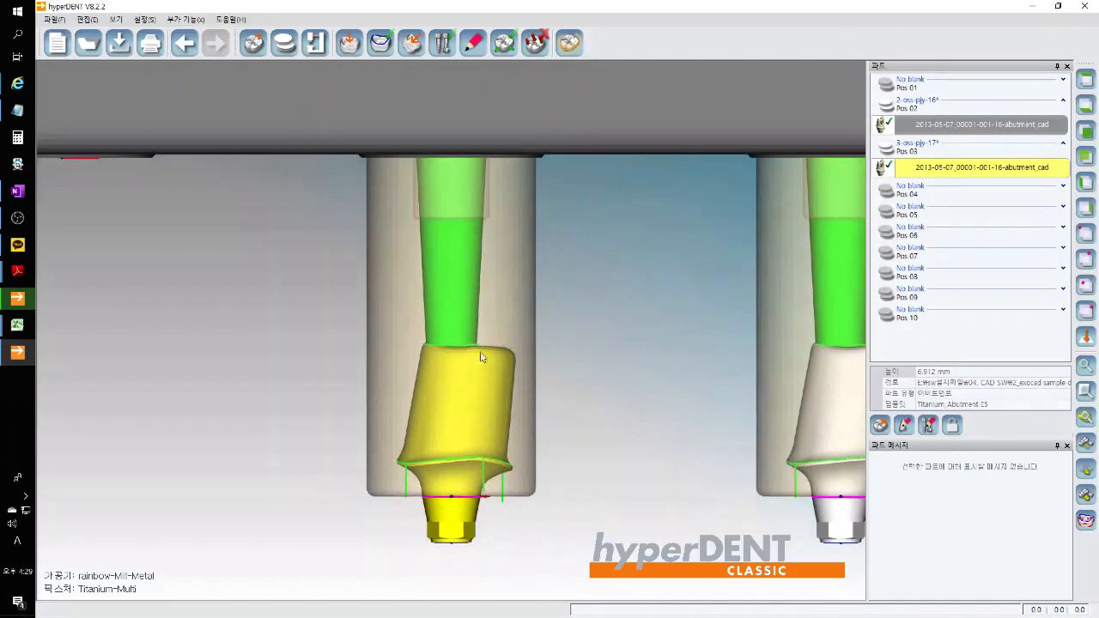
pyautogui.scroll(-2, 463, 276)
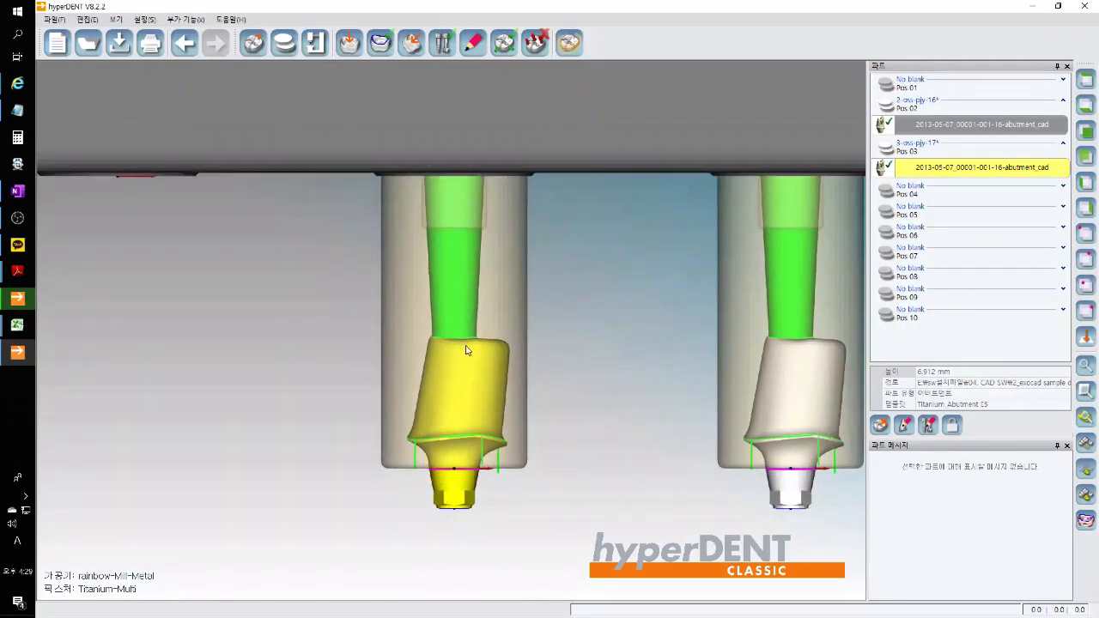
pyautogui.click(366, 345)
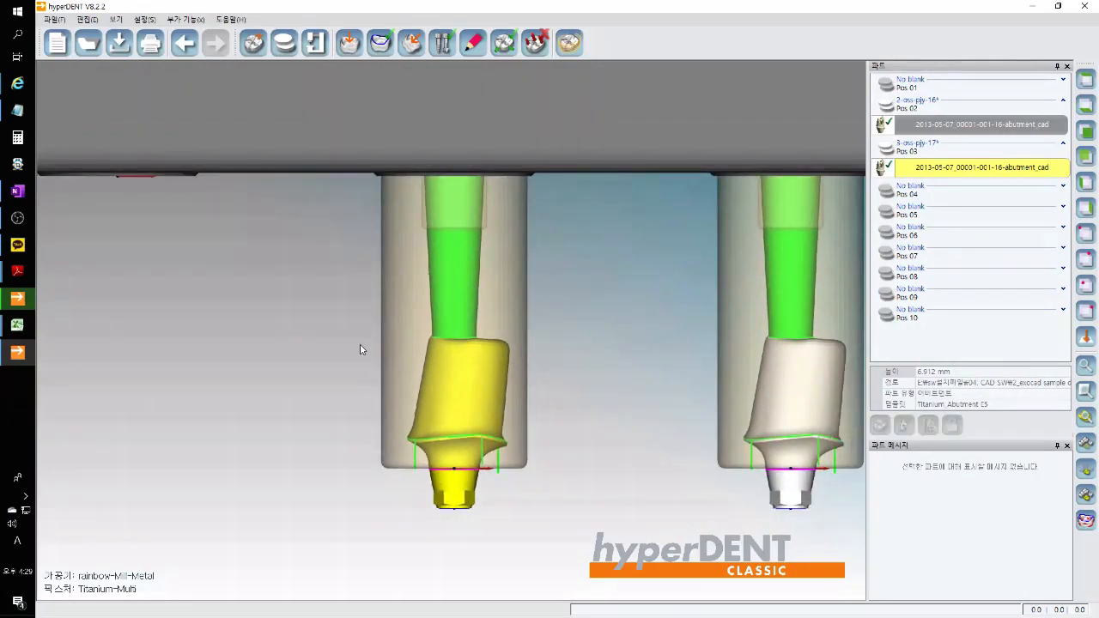
pyautogui.click(456, 289)
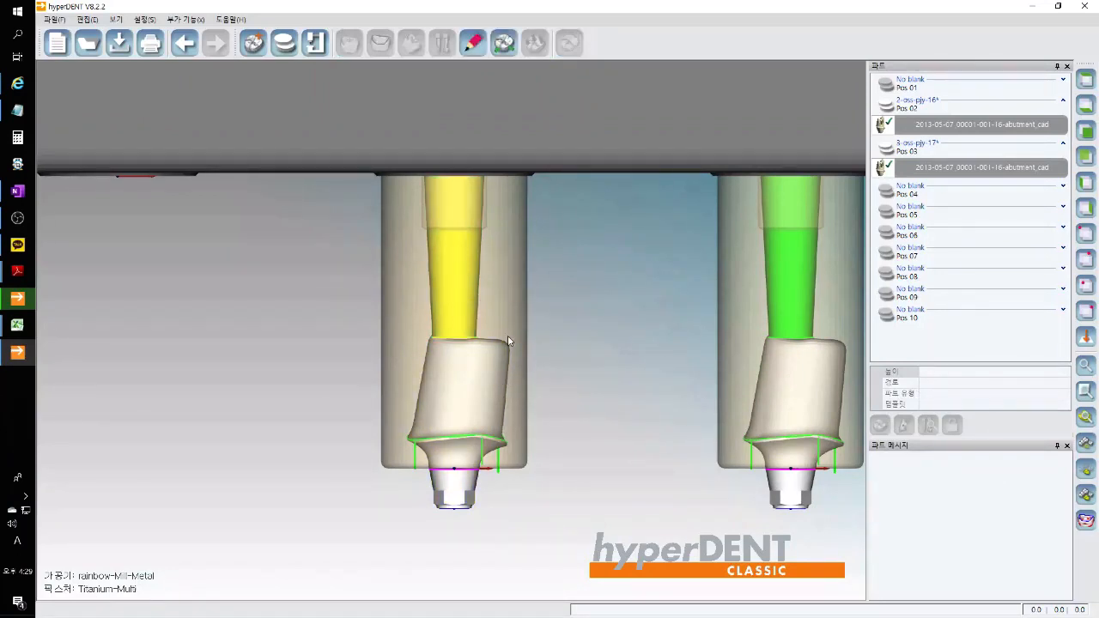
pyautogui.rightClick(468, 251)
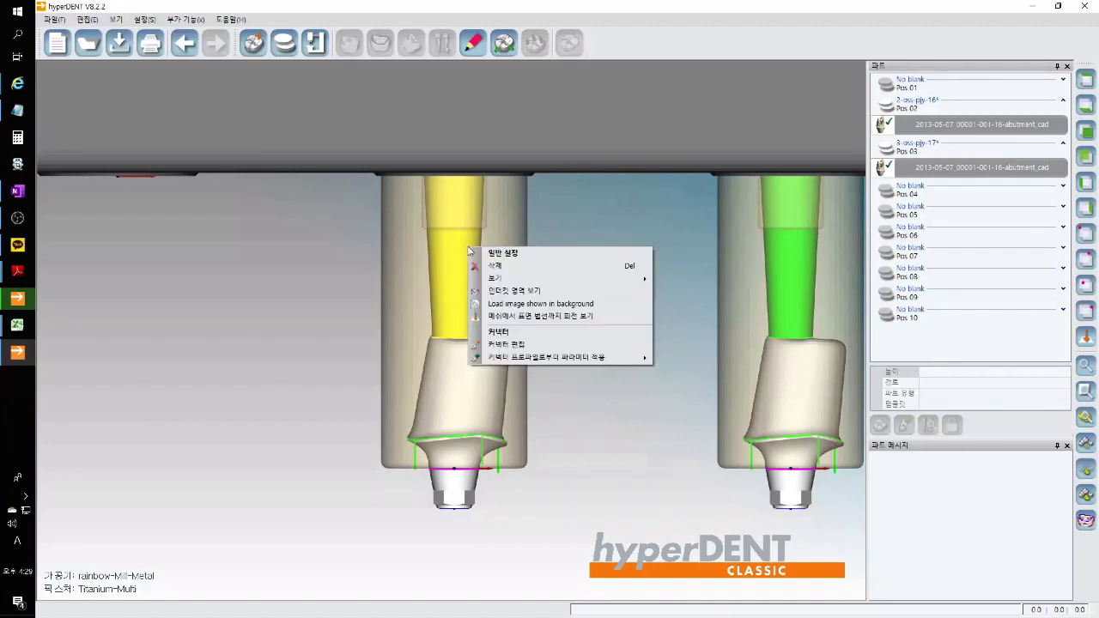
pyautogui.click(532, 345)
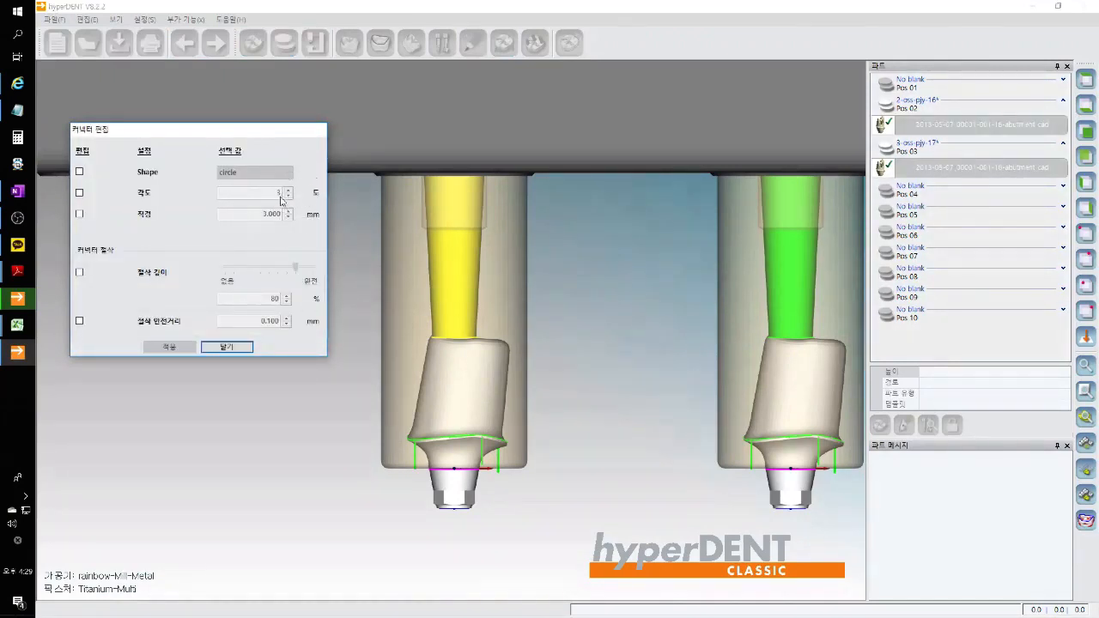
# Enable angle and diameter and apply an 8° angle with 3.5 mm diameter
pyautogui.click(79, 193)
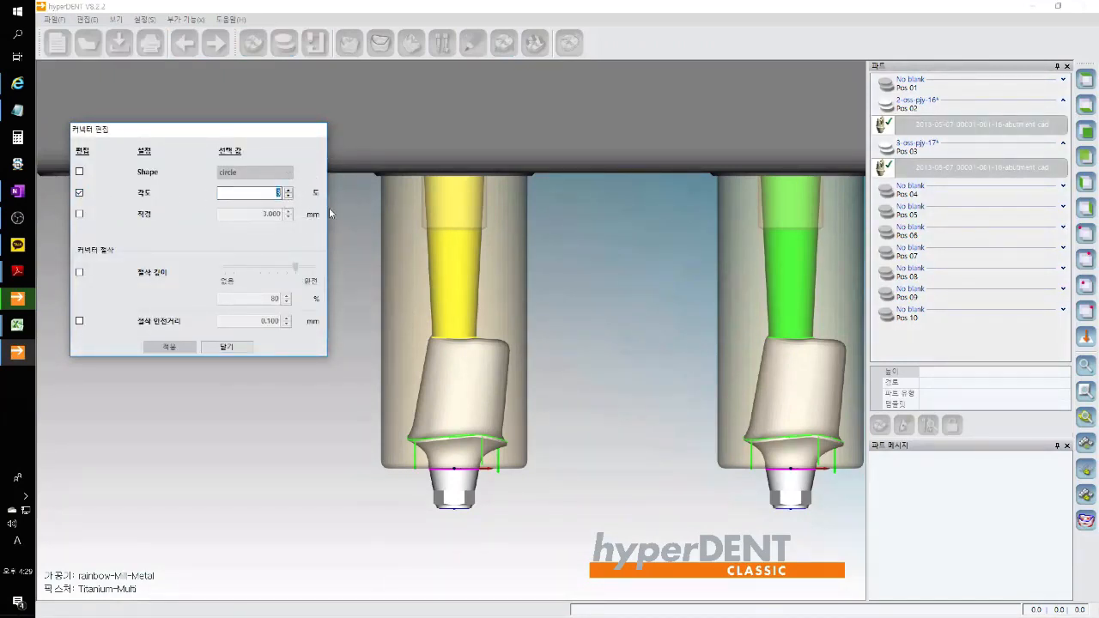
pyautogui.write('8')
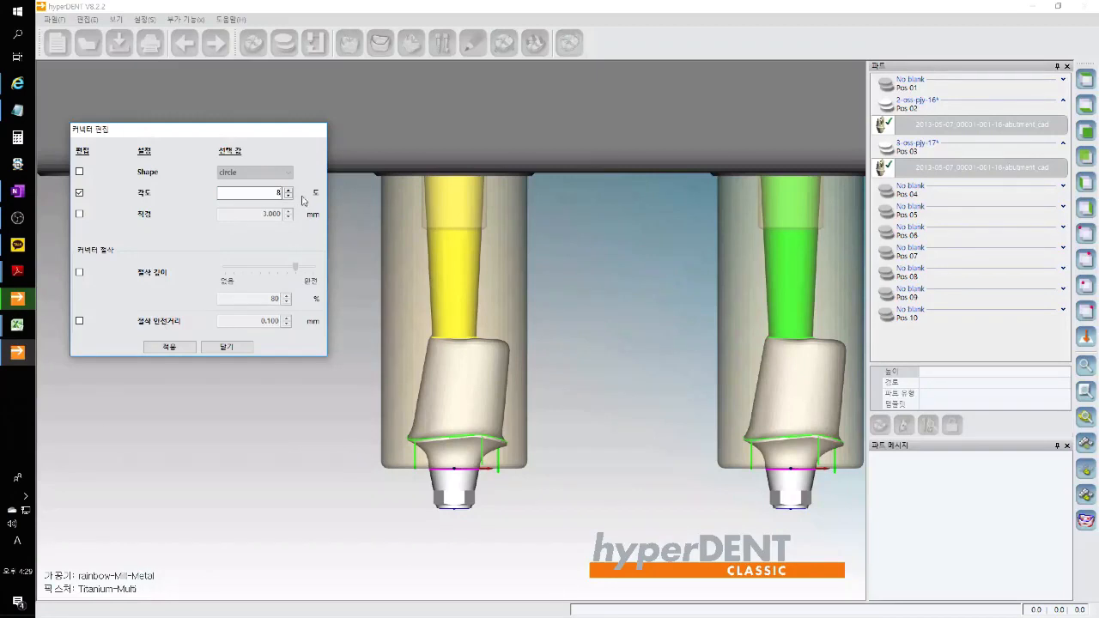
pyautogui.click(79, 214)
pyautogui.click(263, 213)
pyautogui.hotkey('shift', 'Right')
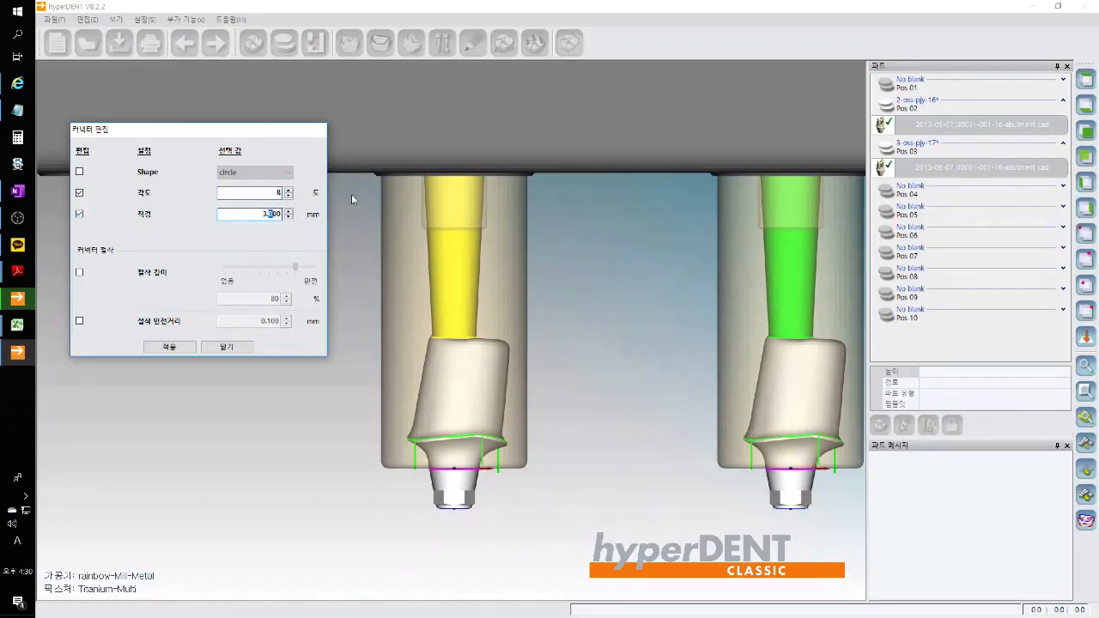
pyautogui.write('5')
pyautogui.click(166, 349)
# Revise the connector to a 5° angle and 3.000 mm diameter, then close the editor
pyautogui.click(460, 195)
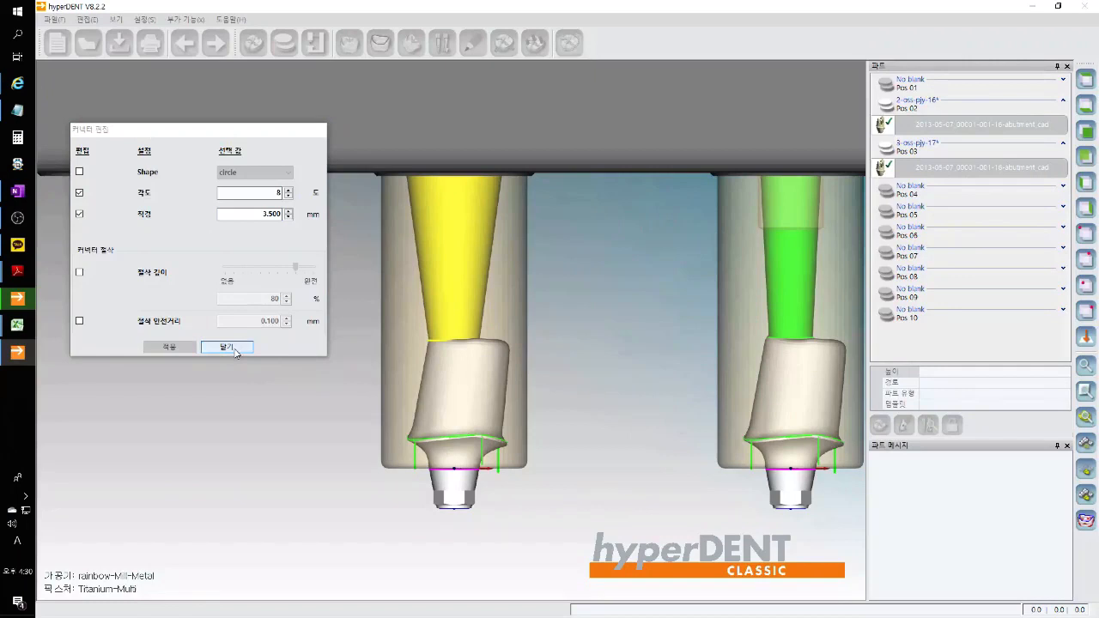
pyautogui.click(273, 215)
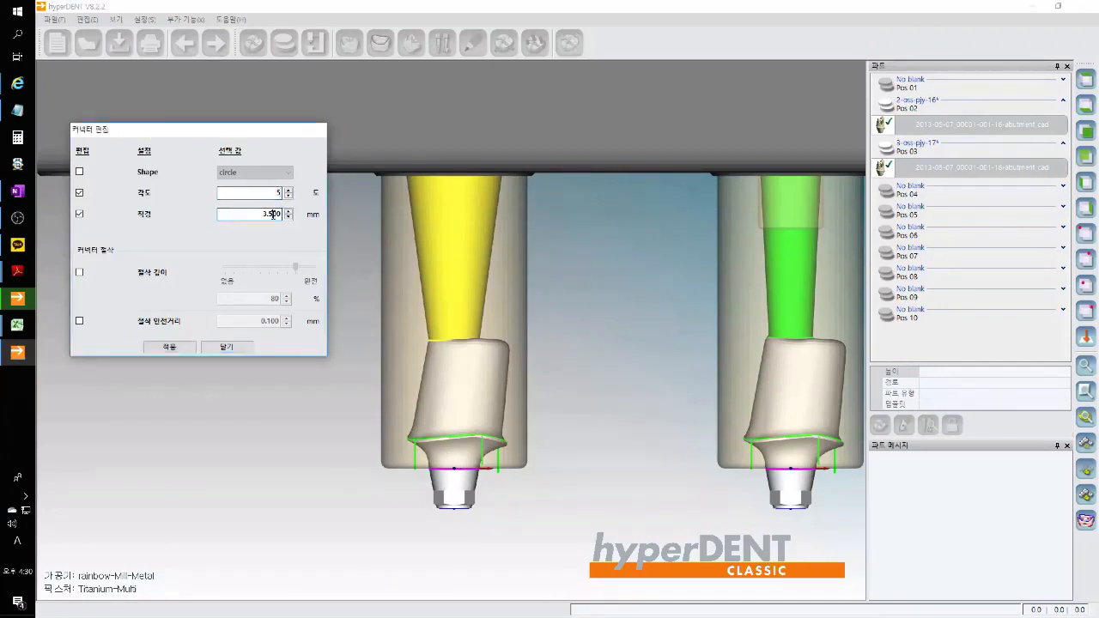
pyautogui.click(172, 348)
pyautogui.click(248, 347)
# Select the left abutment and review its missing-connector message
pyautogui.scroll(-1, 622, 477)
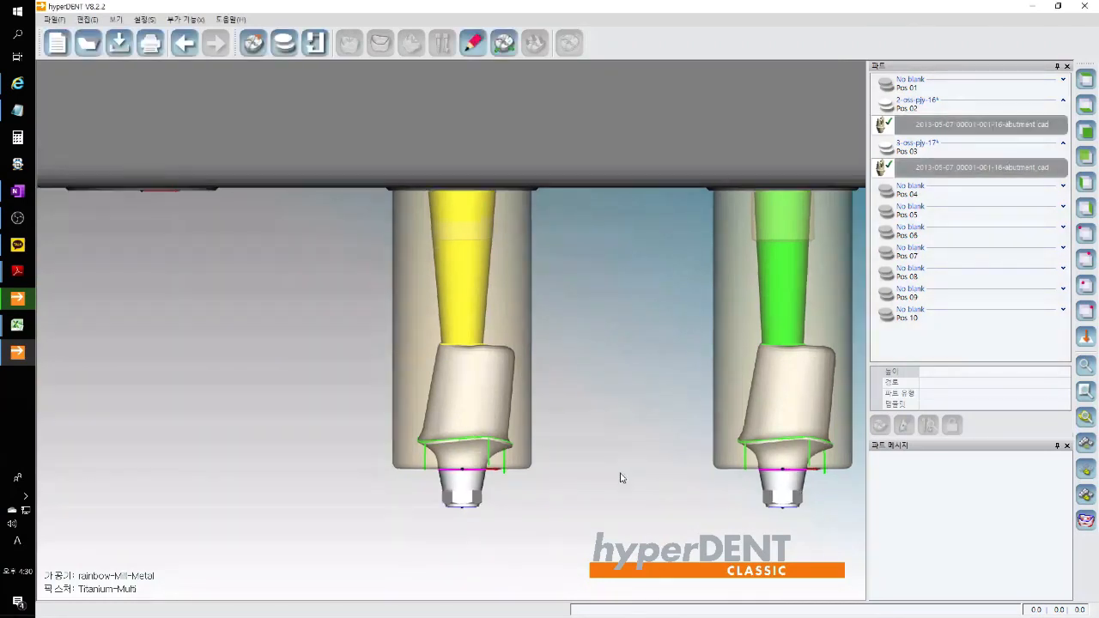
pyautogui.moveTo(604, 451); pyautogui.dragTo(454, 437, button='middle')
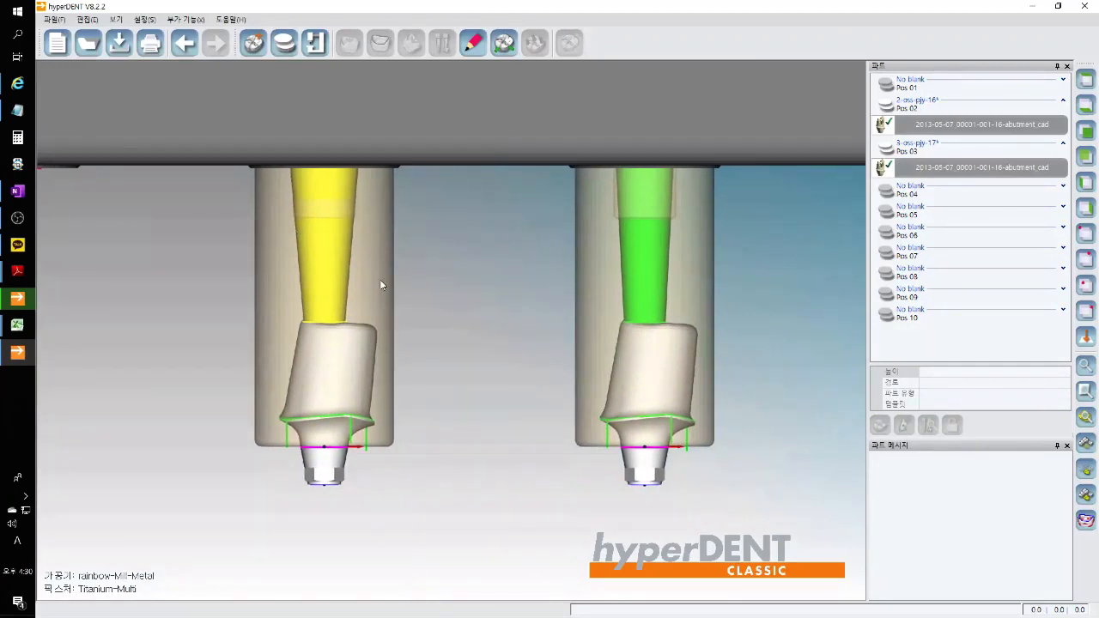
pyautogui.scroll(-3, 403, 287)
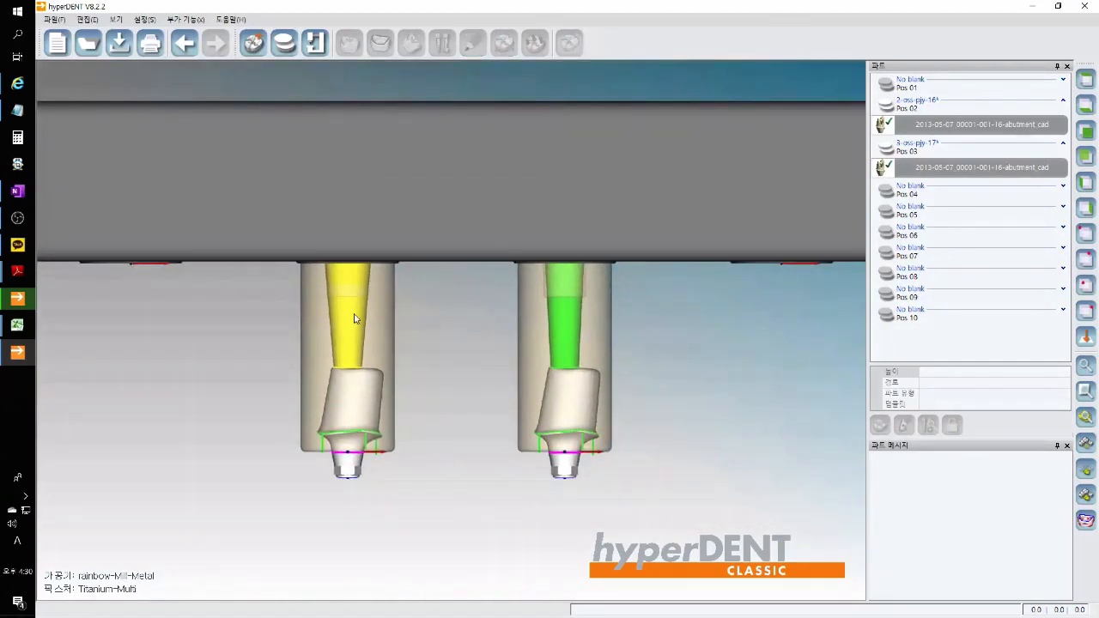
pyautogui.click(359, 393)
pyautogui.click(569, 43)
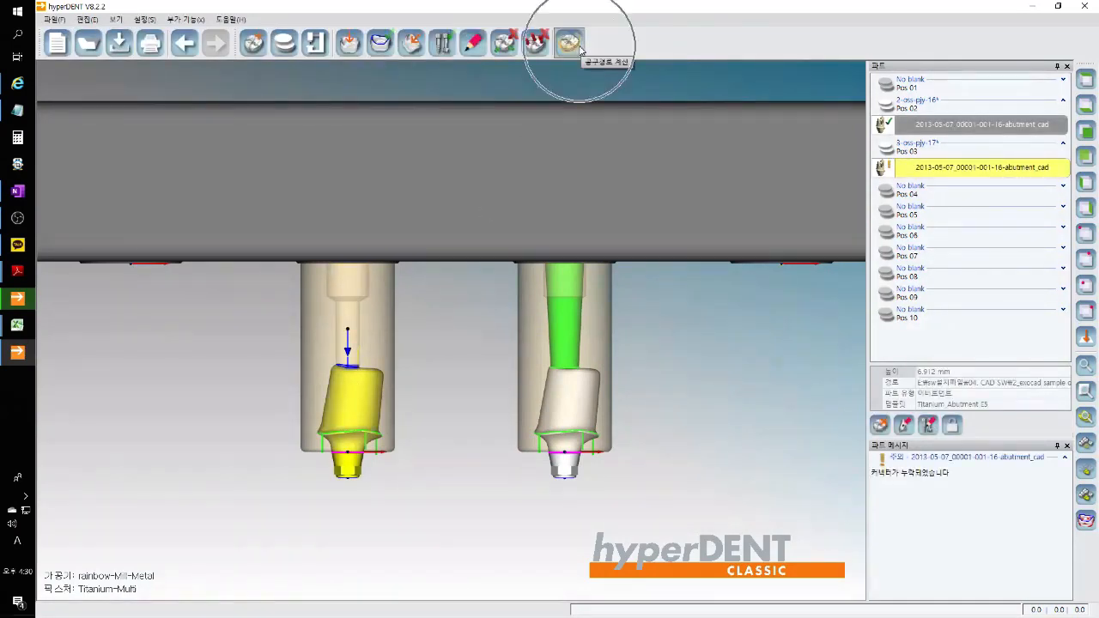
pyautogui.click(916, 489)
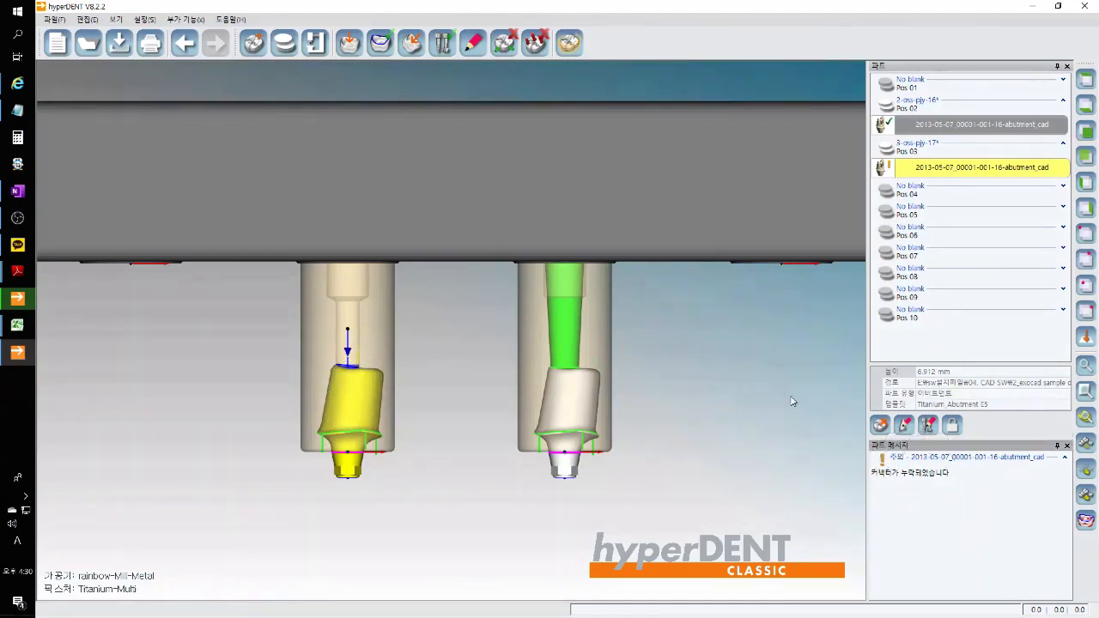
# Add a screw-channel connector to the left abutment in Connector Settings
pyautogui.click(504, 42)
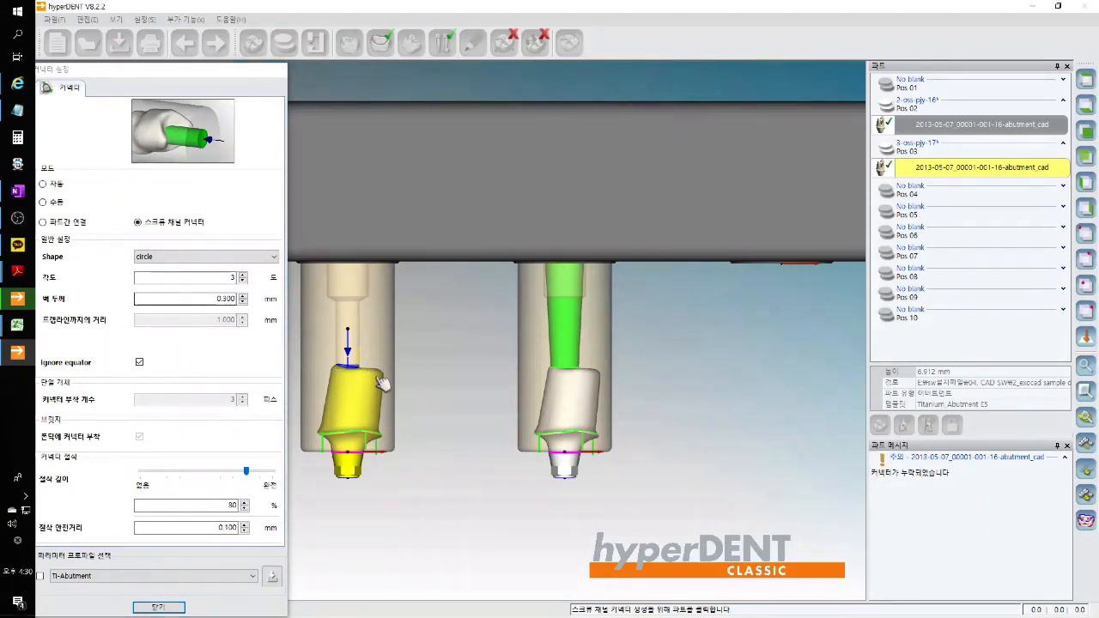
pyautogui.click(355, 388)
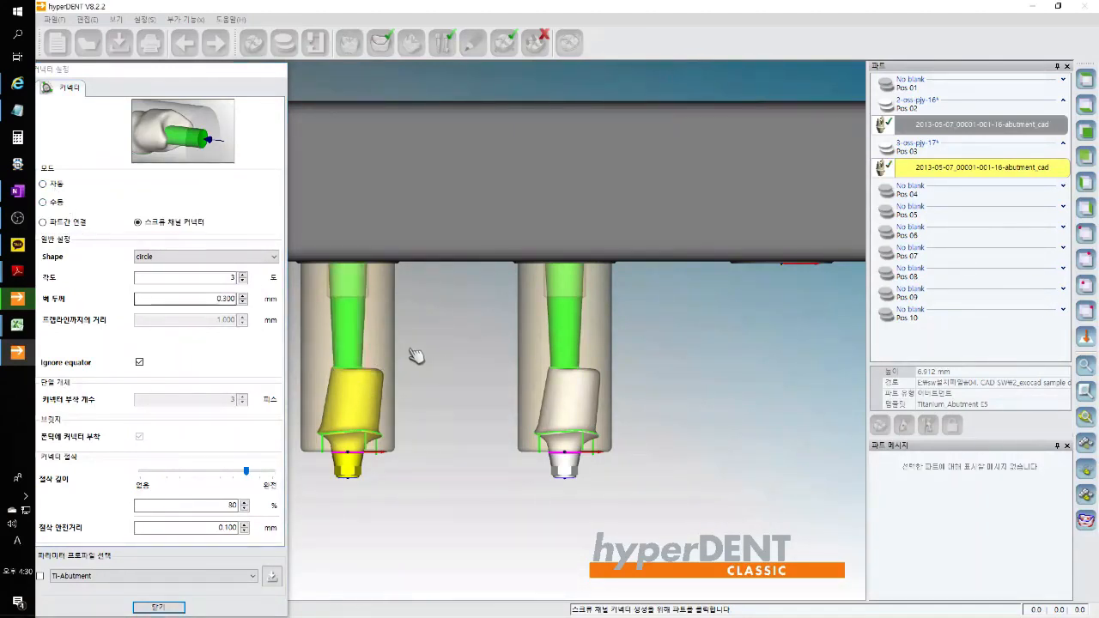
pyautogui.click(176, 608)
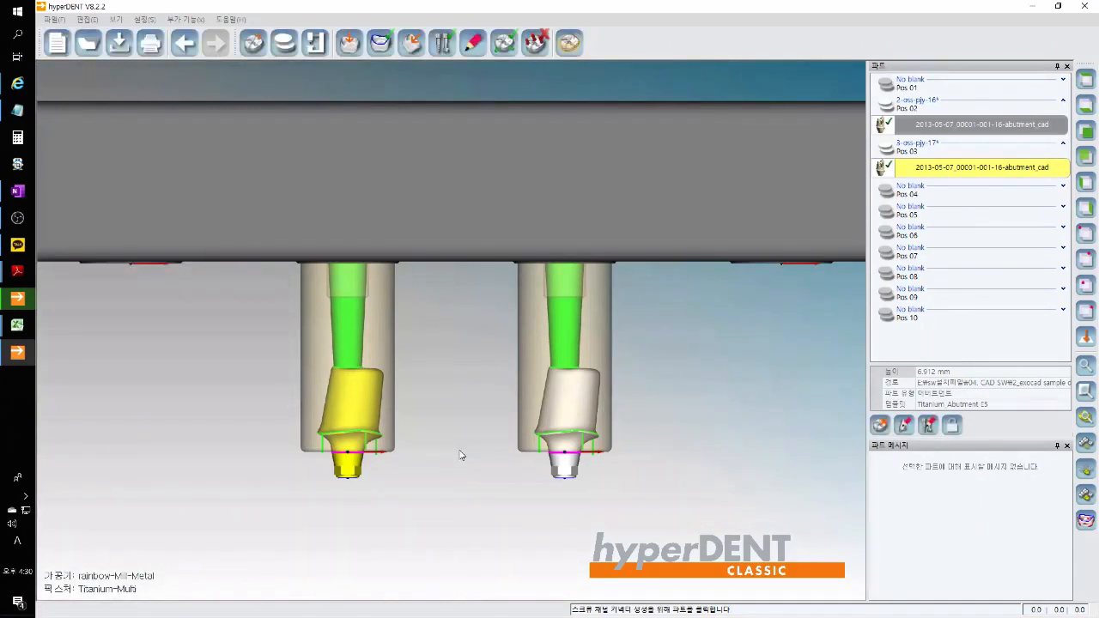
pyautogui.click(459, 455)
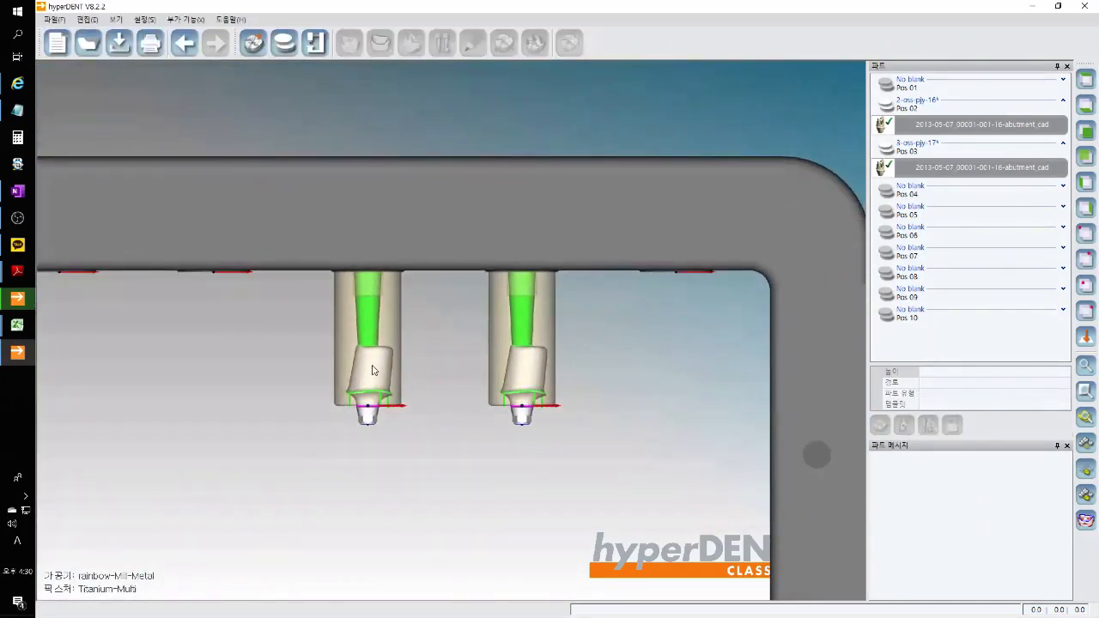
# Select both abutments and launch toolpath calculation, zooming out to view the whole fixture
pyautogui.click(372, 370)
pyautogui.keyDown('ctrl'); pyautogui.click(532, 372); pyautogui.keyUp('ctrl')
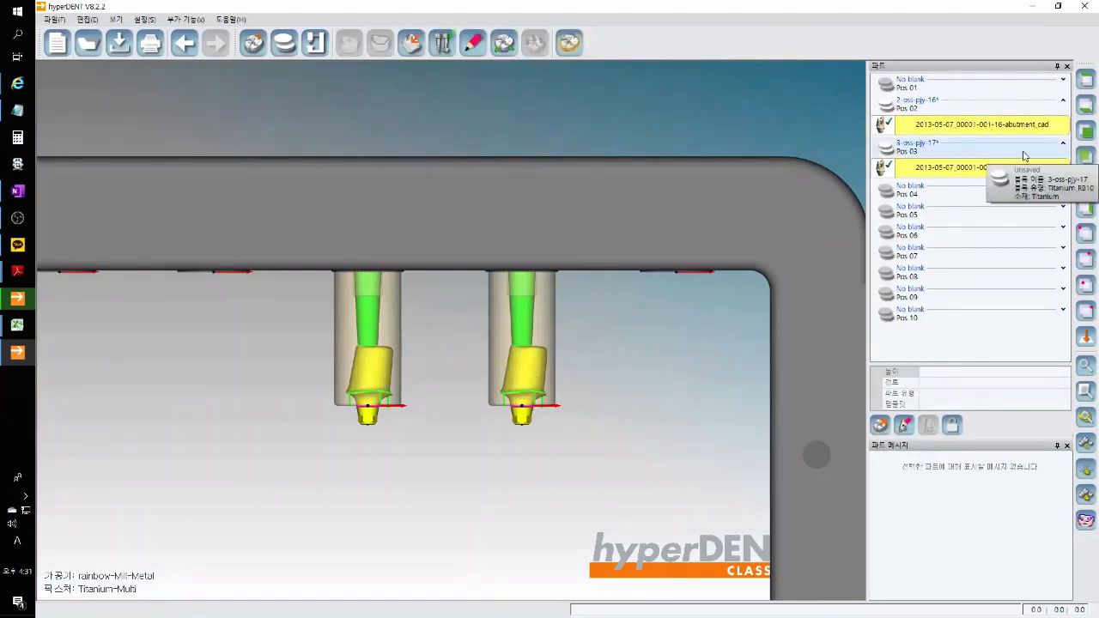
pyautogui.press('ctrl')
pyautogui.press('ctrl')
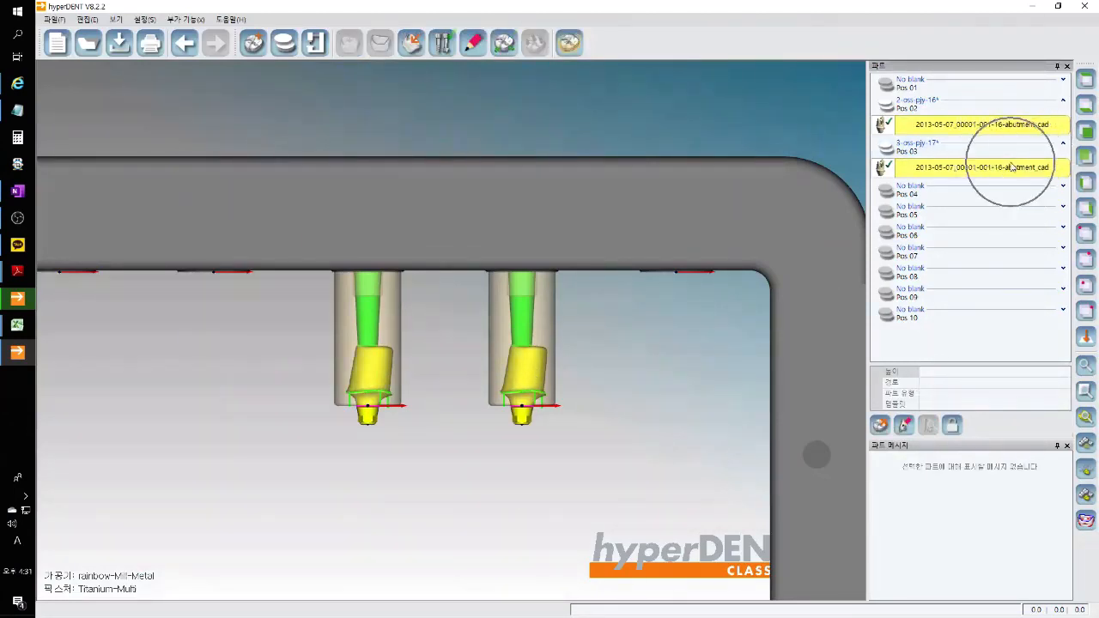
pyautogui.click(575, 47)
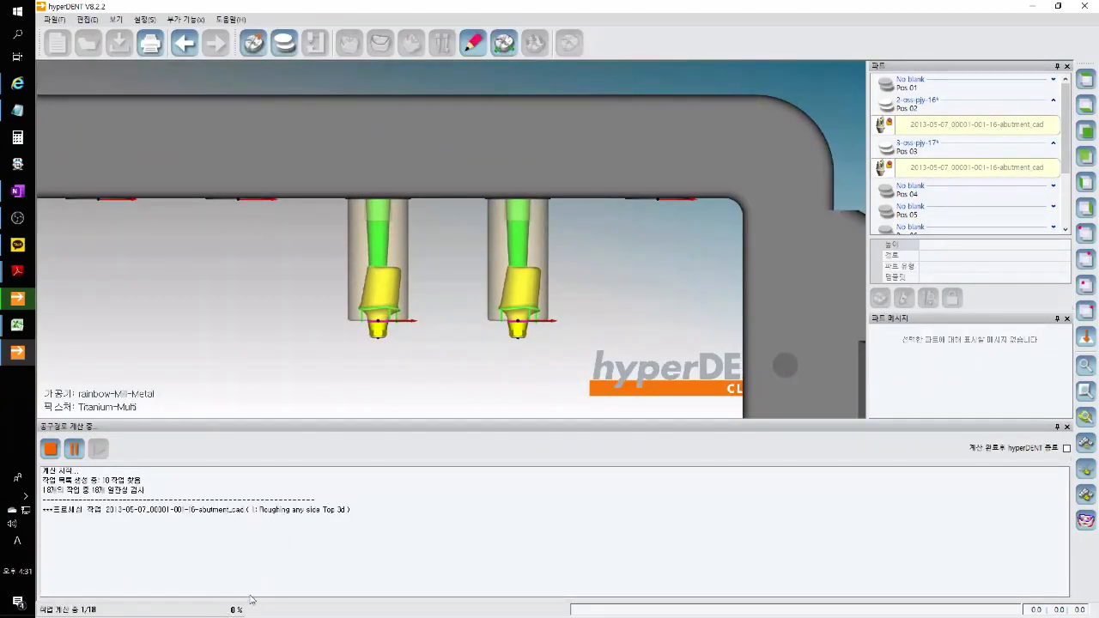
pyautogui.scroll(-3, 450, 287)
pyautogui.scroll(-5, 500, 270)
pyautogui.moveTo(479, 333); pyautogui.dragTo(500, 203, button='middle')
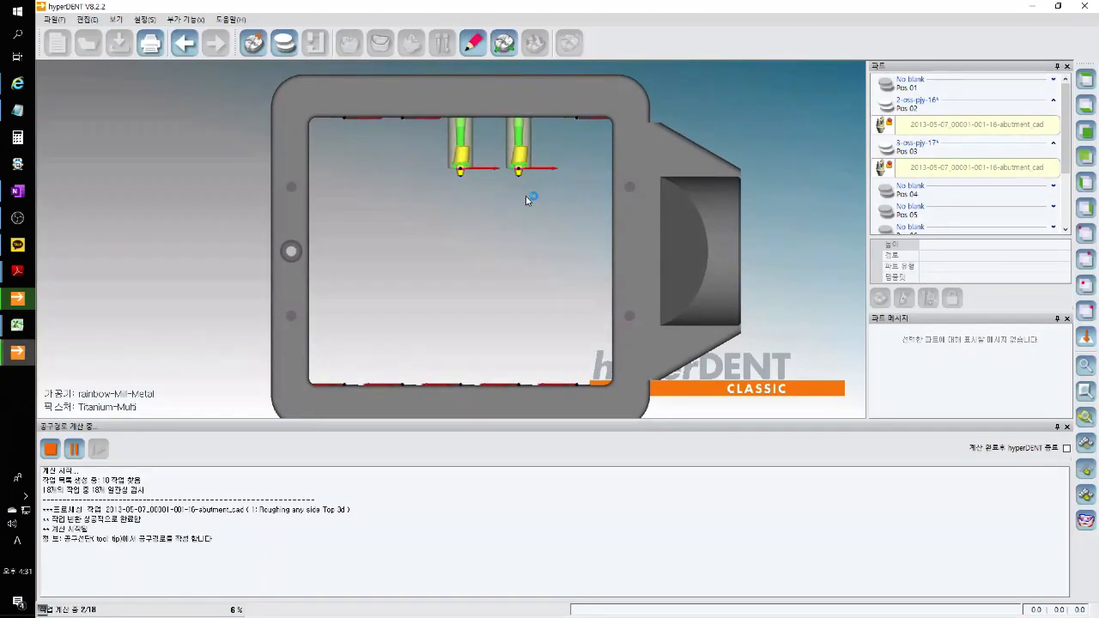
pyautogui.moveTo(525, 196); pyautogui.dragTo(517, 192, button='middle')
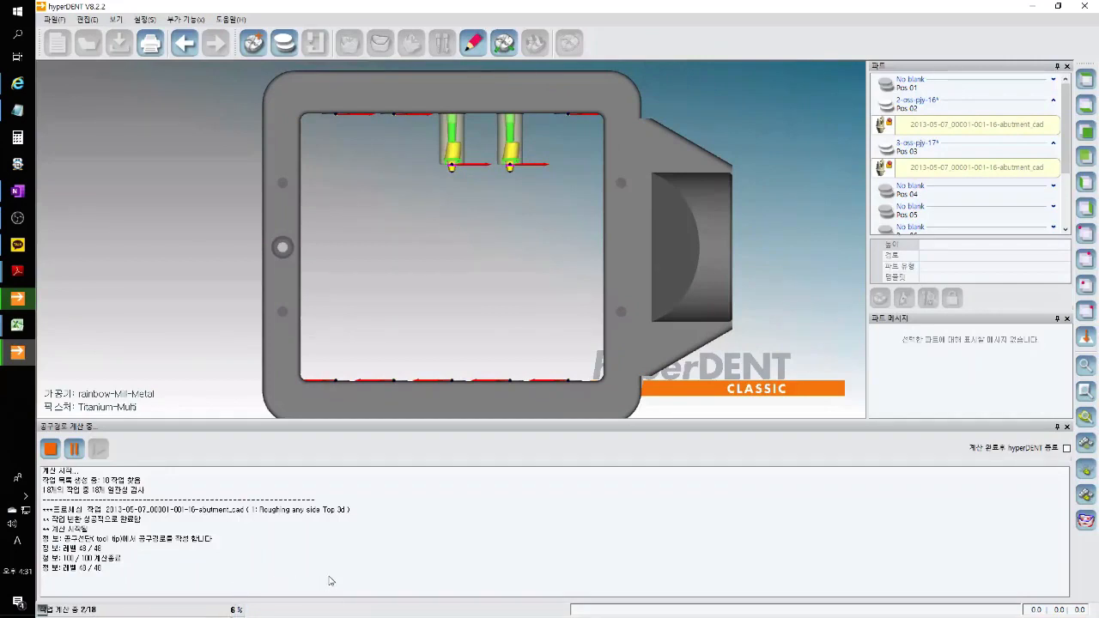
# Switch to the other hyperDENT window and rearrange both windows side by side
pyautogui.moveTo(22, 297)
pyautogui.click(99, 296)
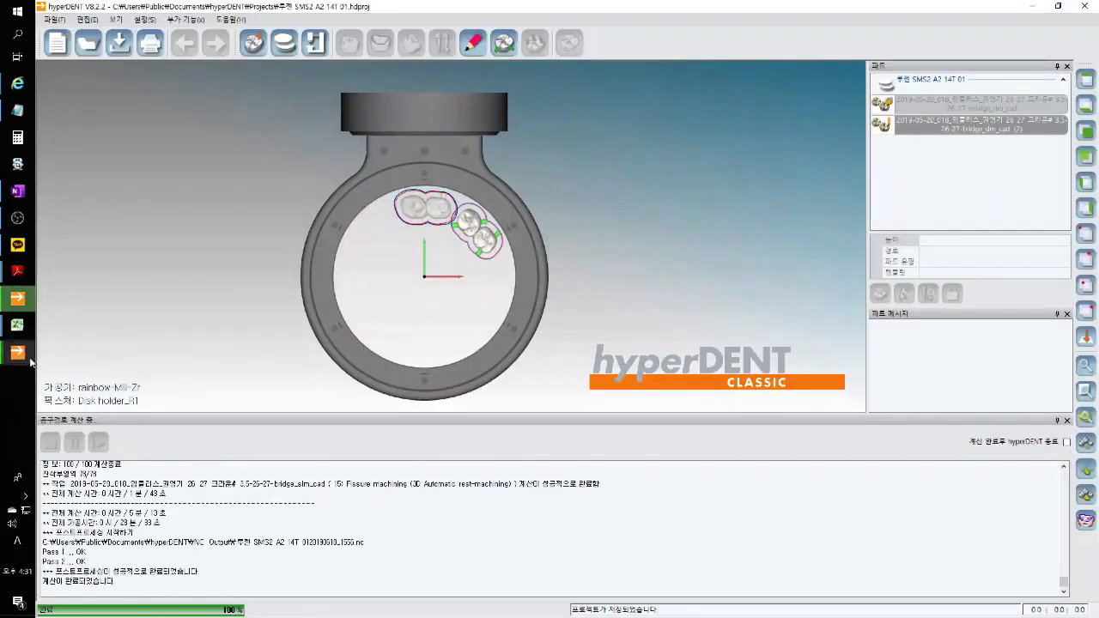
pyautogui.click(25, 355)
pyautogui.doubleClick(497, 12)
pyautogui.moveTo(490, 67); pyautogui.dragTo(923, 112)
pyautogui.click(860, 12)
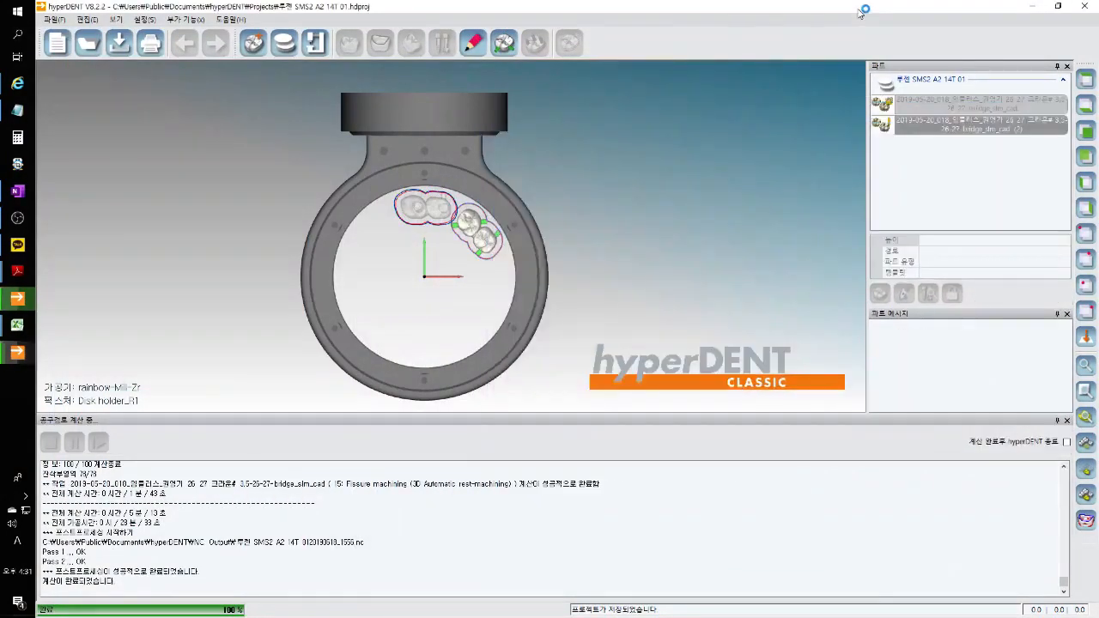
pyautogui.doubleClick(860, 12)
pyautogui.moveTo(744, 115); pyautogui.dragTo(773, 70)
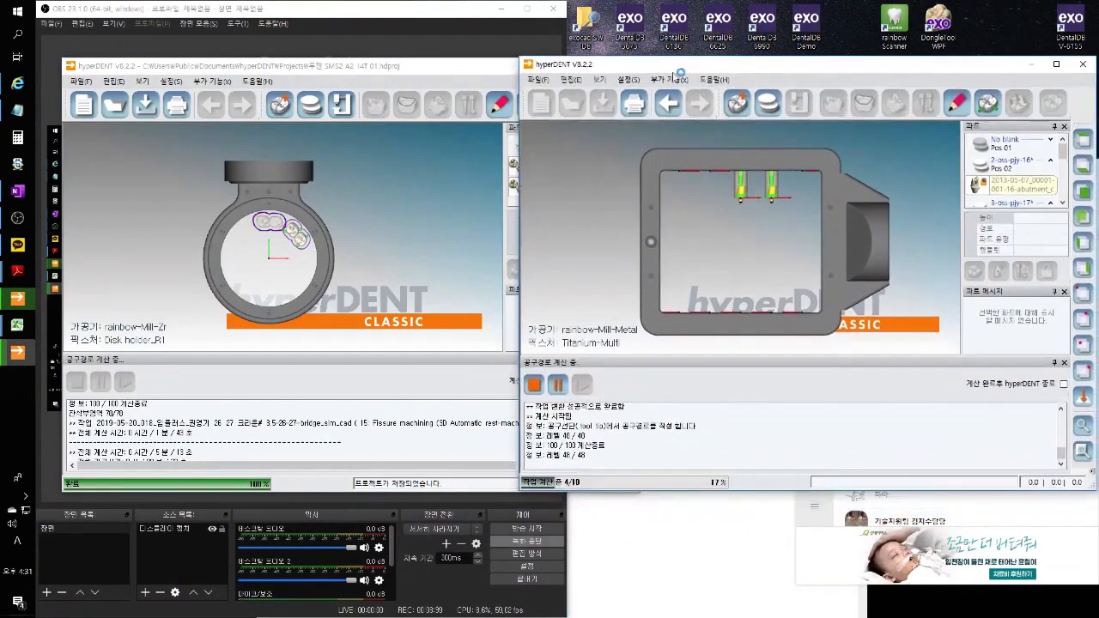
pyautogui.moveTo(445, 69); pyautogui.dragTo(421, 71)
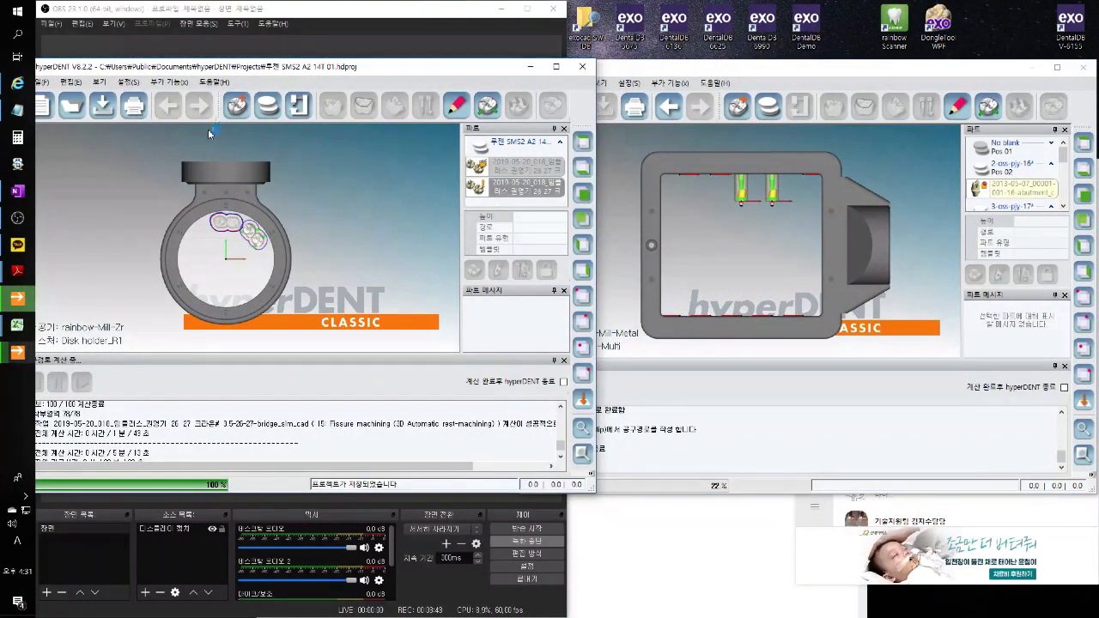
# Maximize the SMS2 A2 project window after dismissing its block settings
pyautogui.click(278, 115)
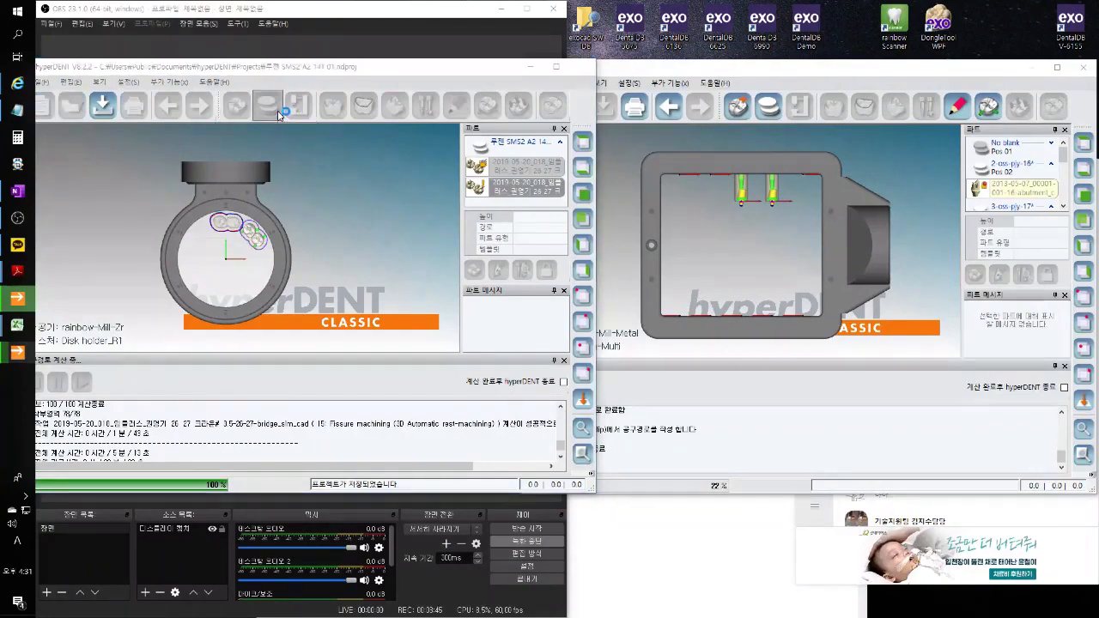
pyautogui.click(745, 41)
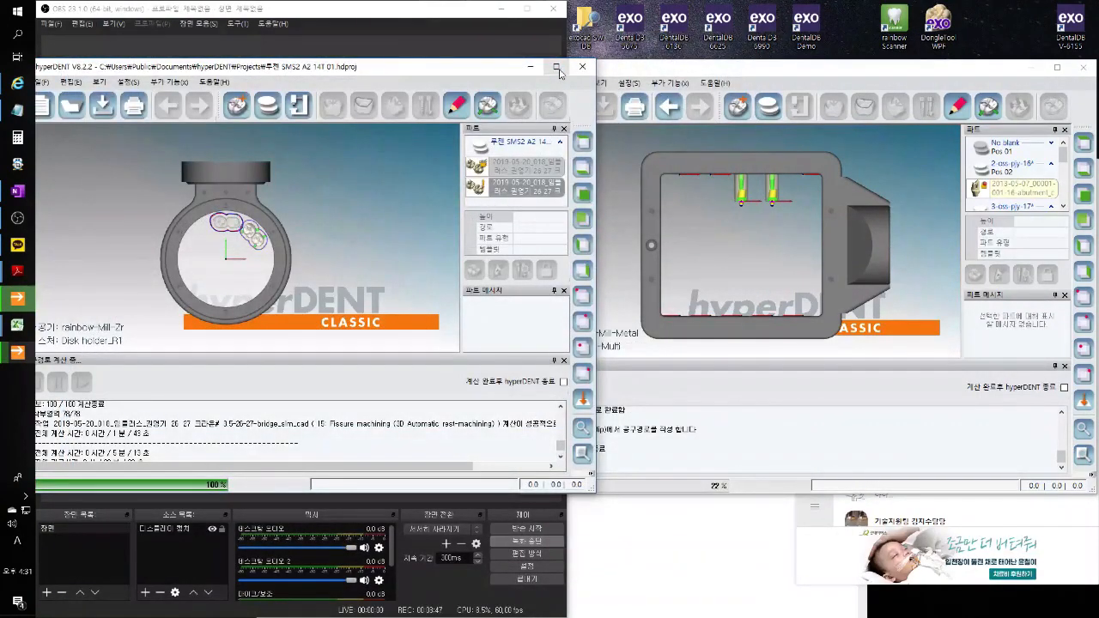
pyautogui.click(558, 70)
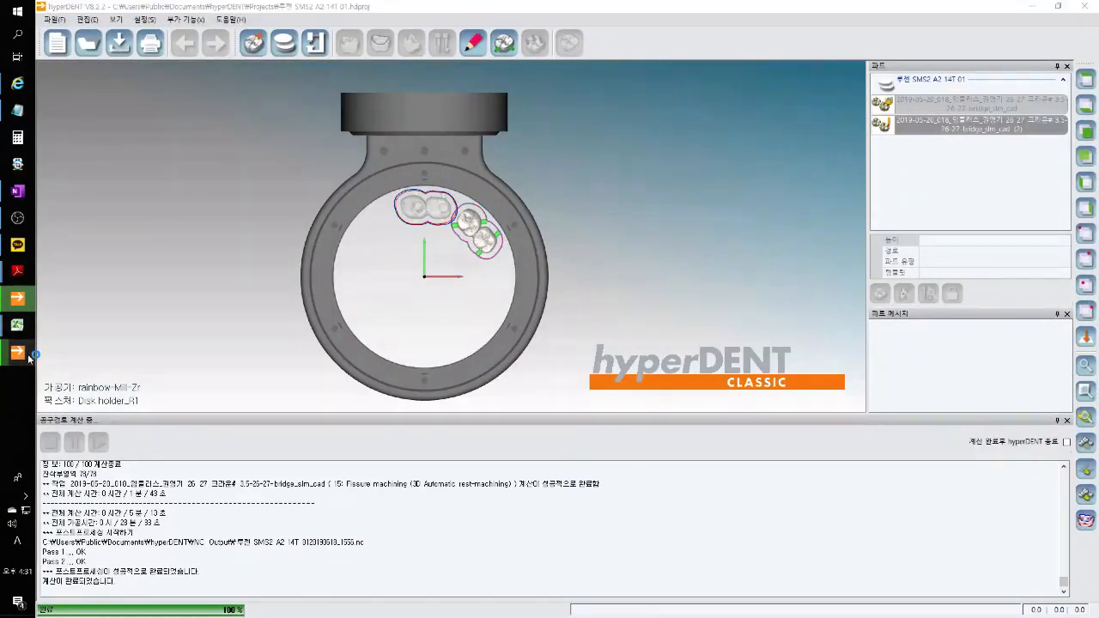
pyautogui.click(28, 355)
# Start a new Titanium_RB10 blank named 4-den-pmw-16 in the maximized Titanium job
pyautogui.doubleClick(793, 69)
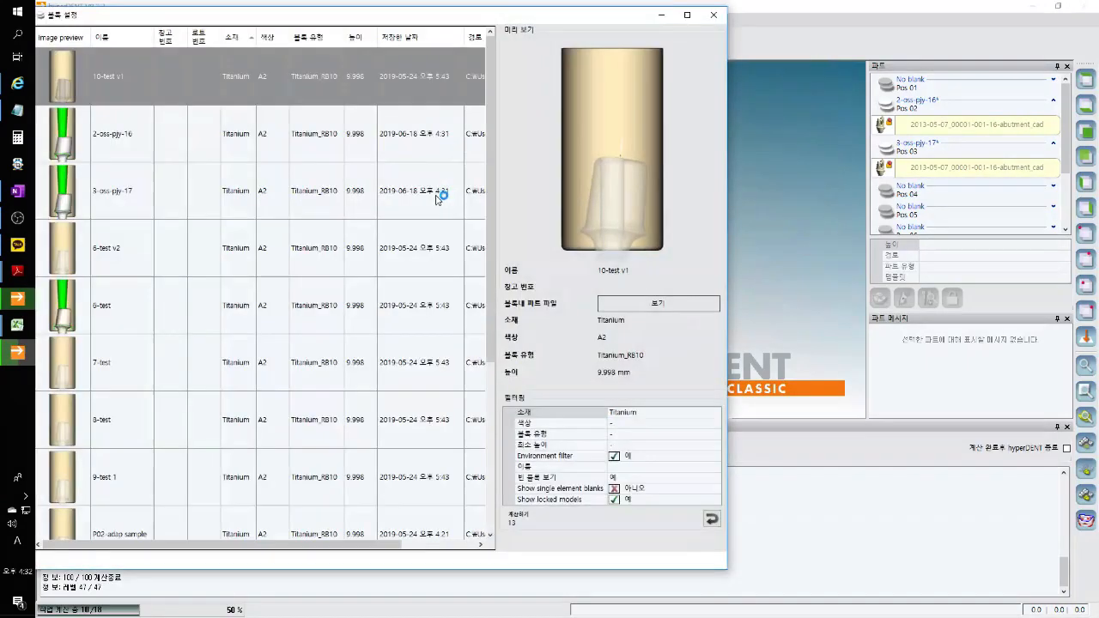
pyautogui.click(587, 561)
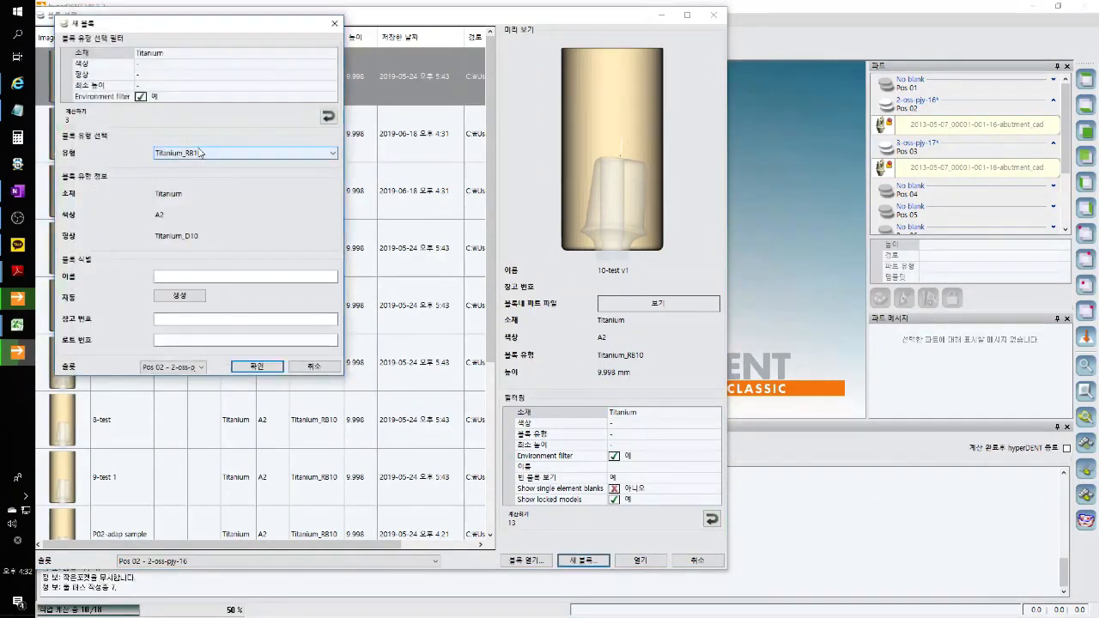
pyautogui.click(198, 154)
pyautogui.click(207, 169)
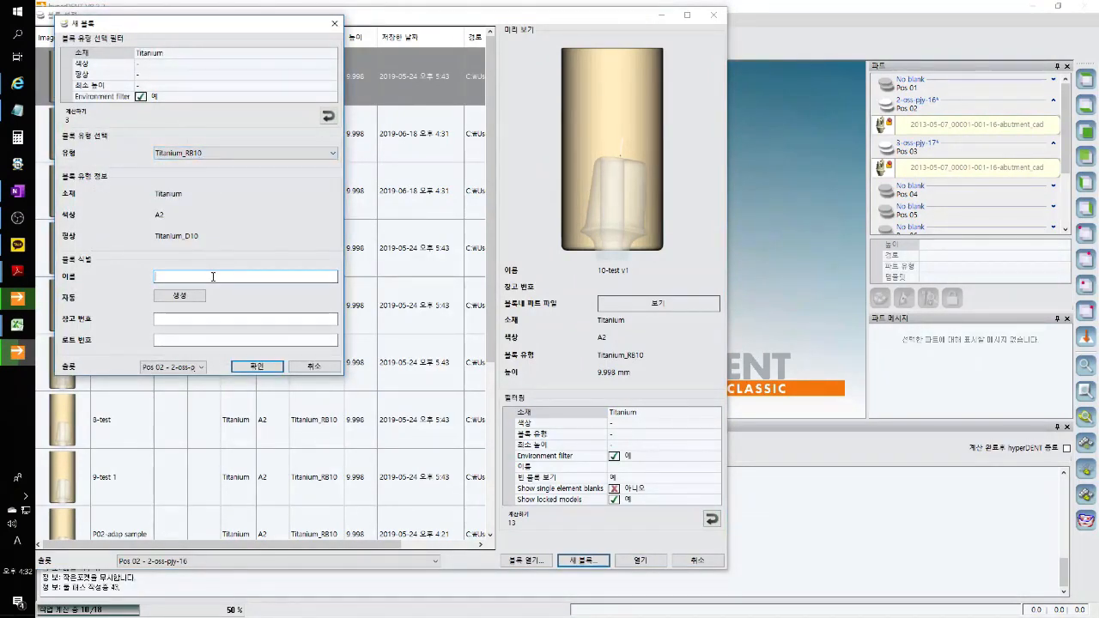
pyautogui.click(241, 157)
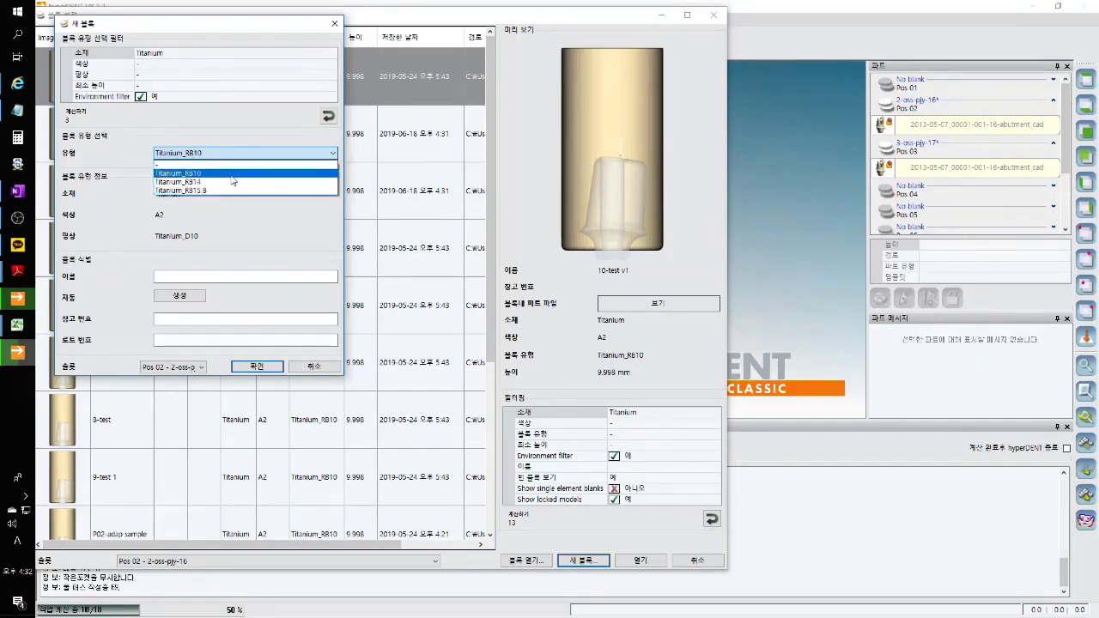
pyautogui.click(233, 277)
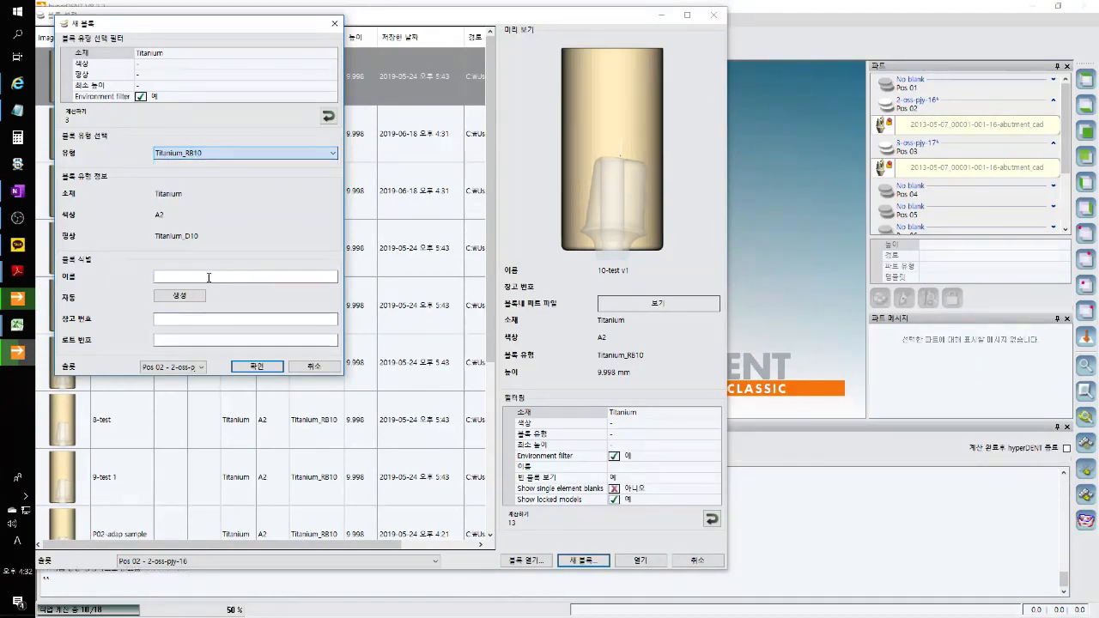
pyautogui.click(202, 277)
pyautogui.write('4-den-')
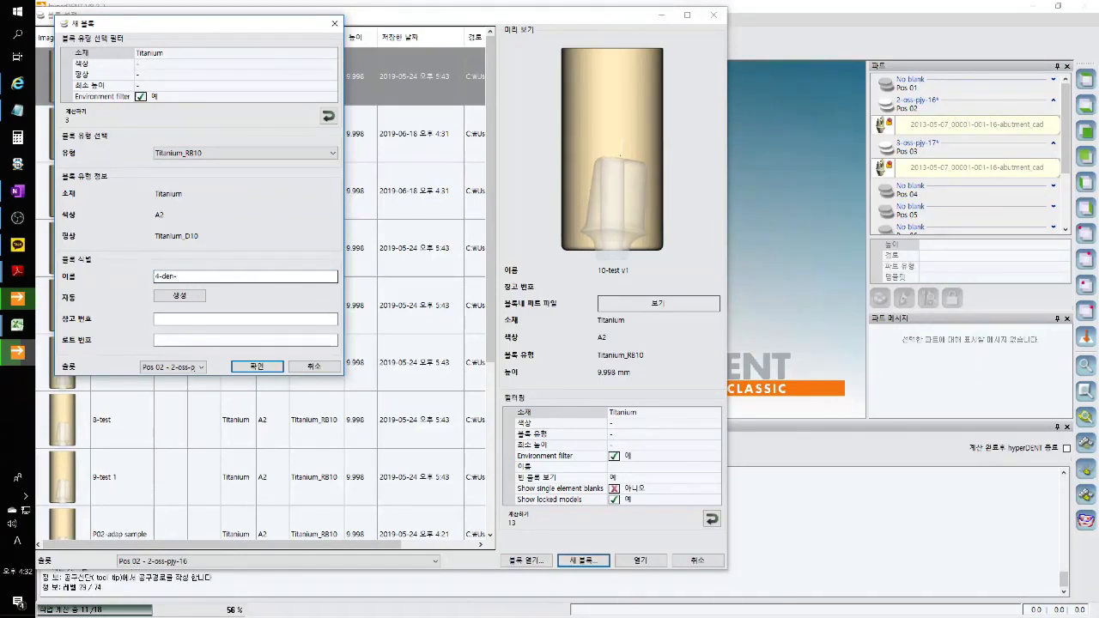
pyautogui.write('pmm')
pyautogui.write('-16')
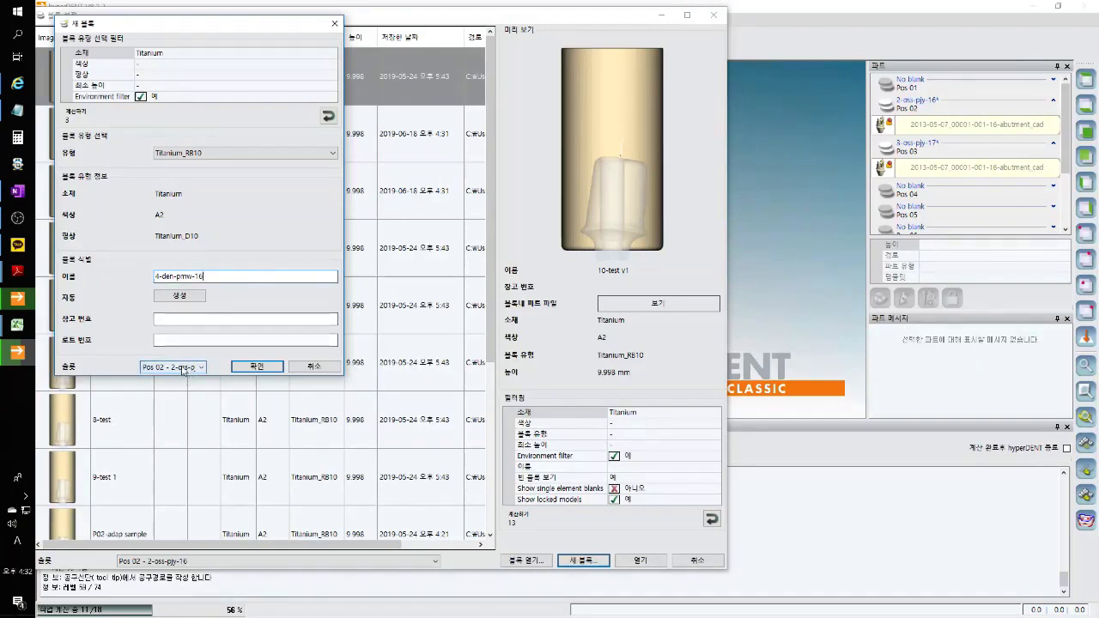
pyautogui.click(256, 366)
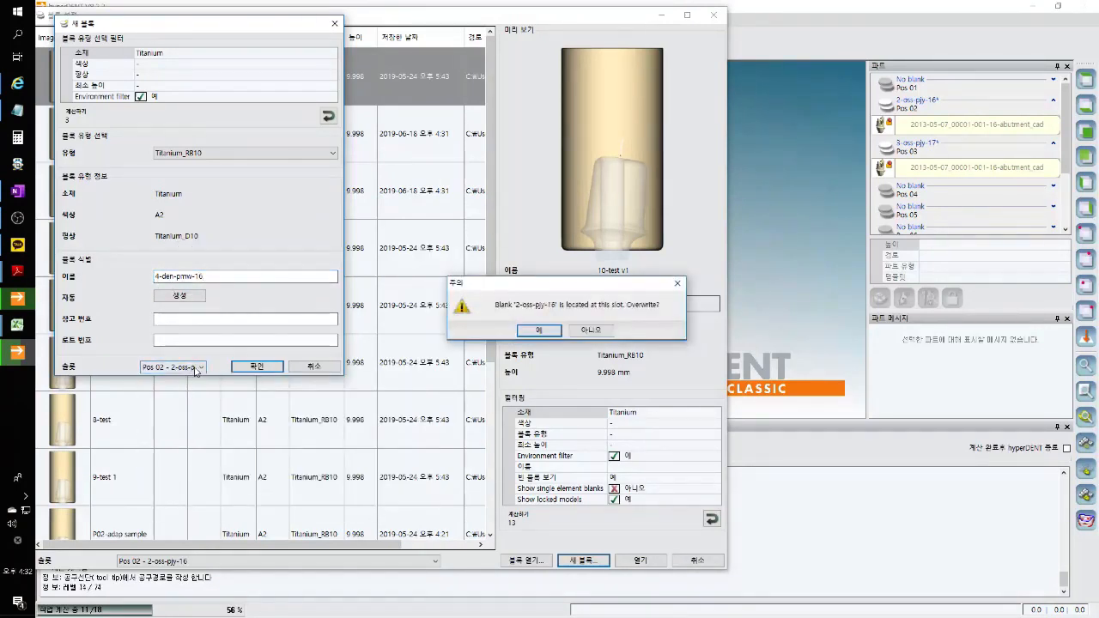
# Decline overwriting Pos 02 and place the new blank in empty slot Pos 04
pyautogui.click(589, 330)
pyautogui.click(195, 370)
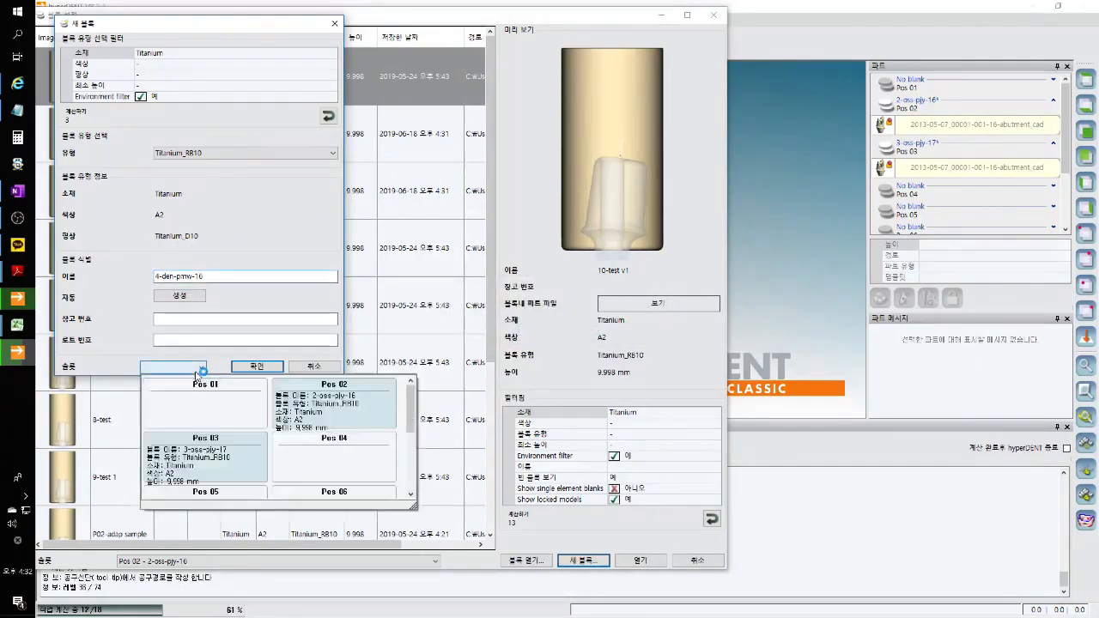
pyautogui.click(343, 461)
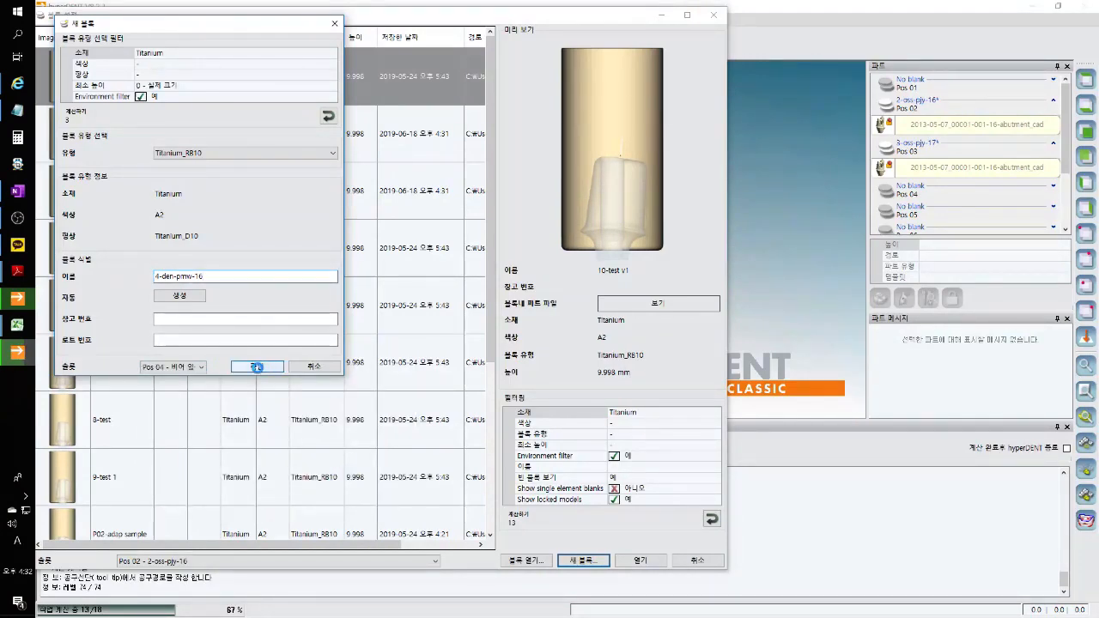
pyautogui.click(257, 367)
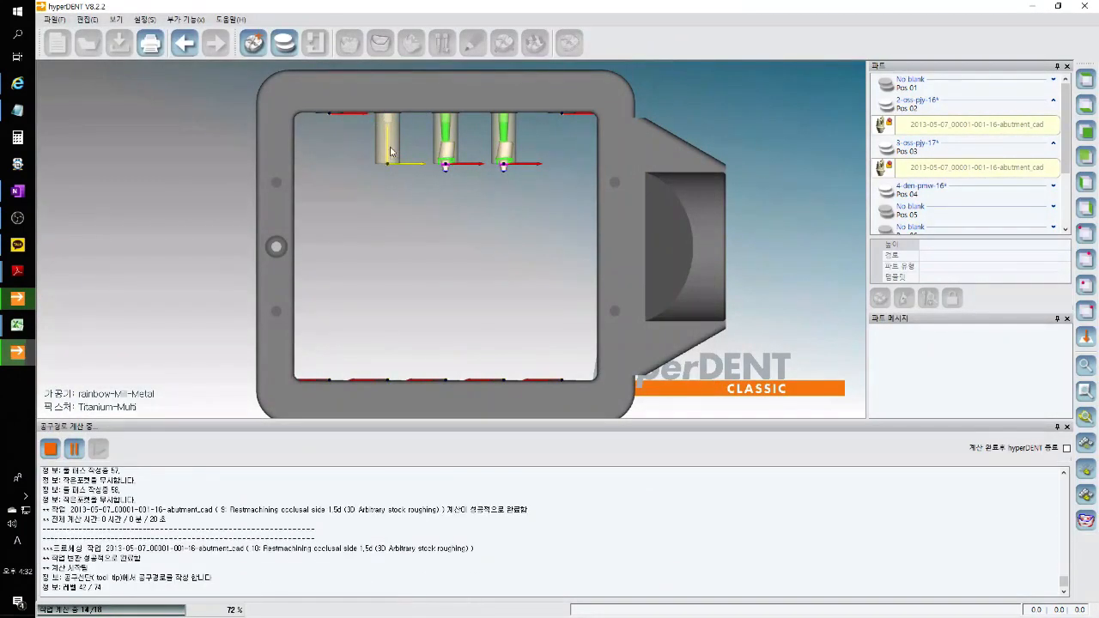
pyautogui.click(389, 151)
pyautogui.scroll(1, 390, 151)
pyautogui.moveTo(407, 173); pyautogui.dragTo(411, 206, button='middle')
pyautogui.click(253, 43)
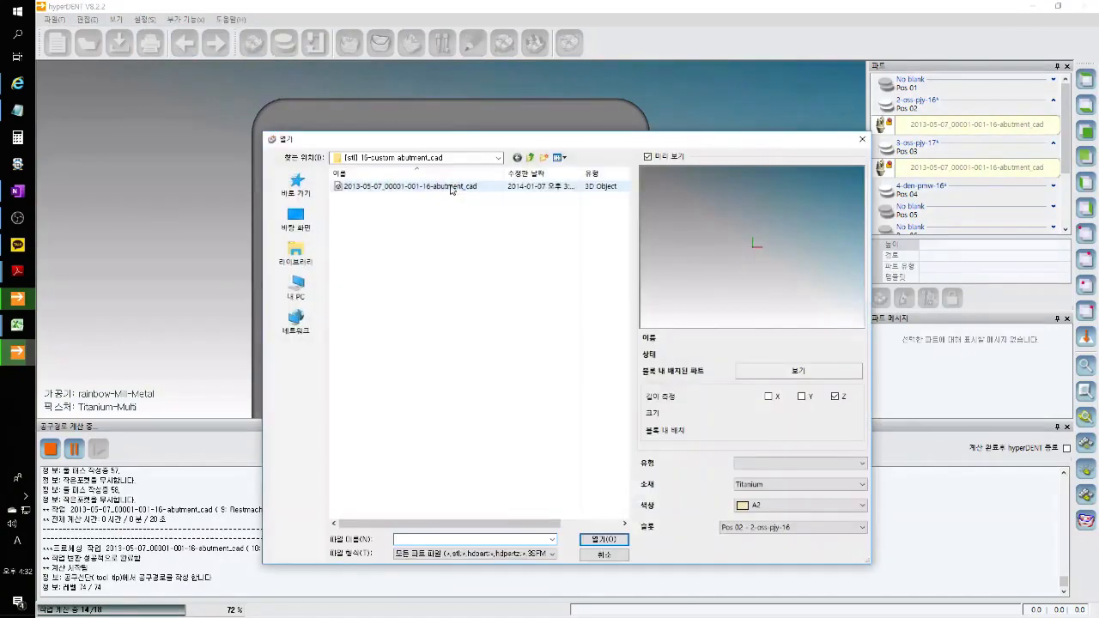
pyautogui.click(483, 187)
pyautogui.moveTo(747, 245); pyautogui.dragTo(747, 342)
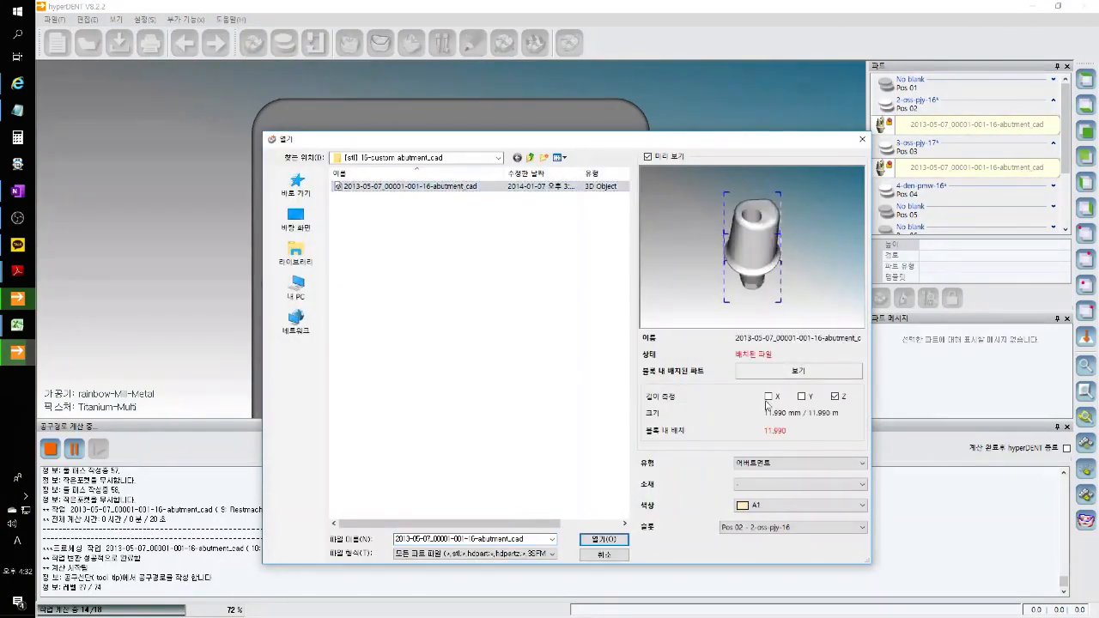
pyautogui.click(762, 530)
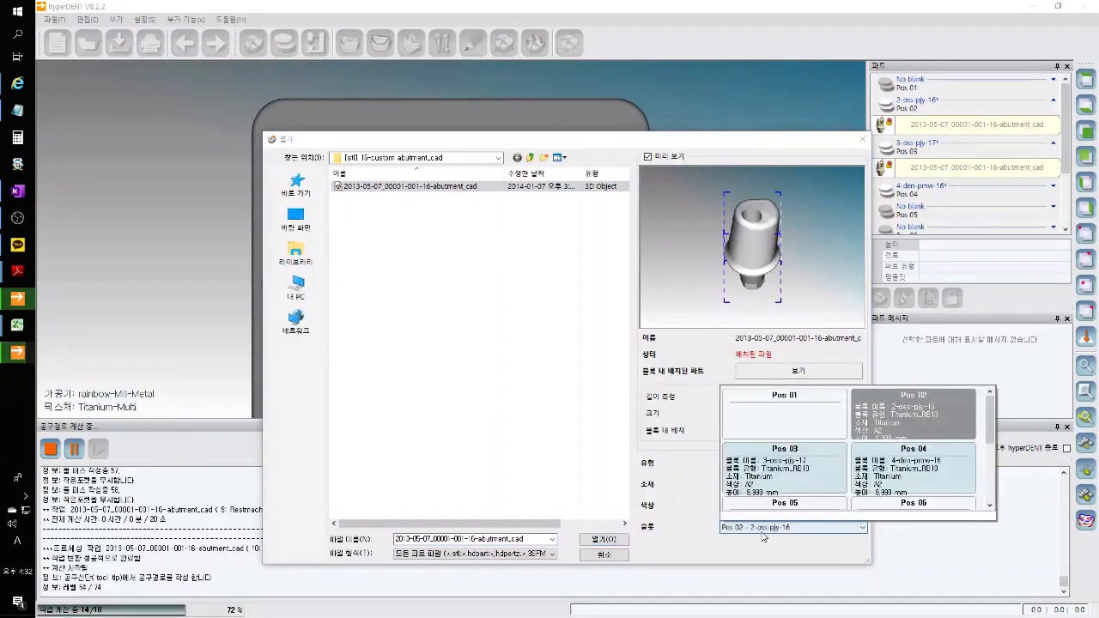
pyautogui.click(907, 468)
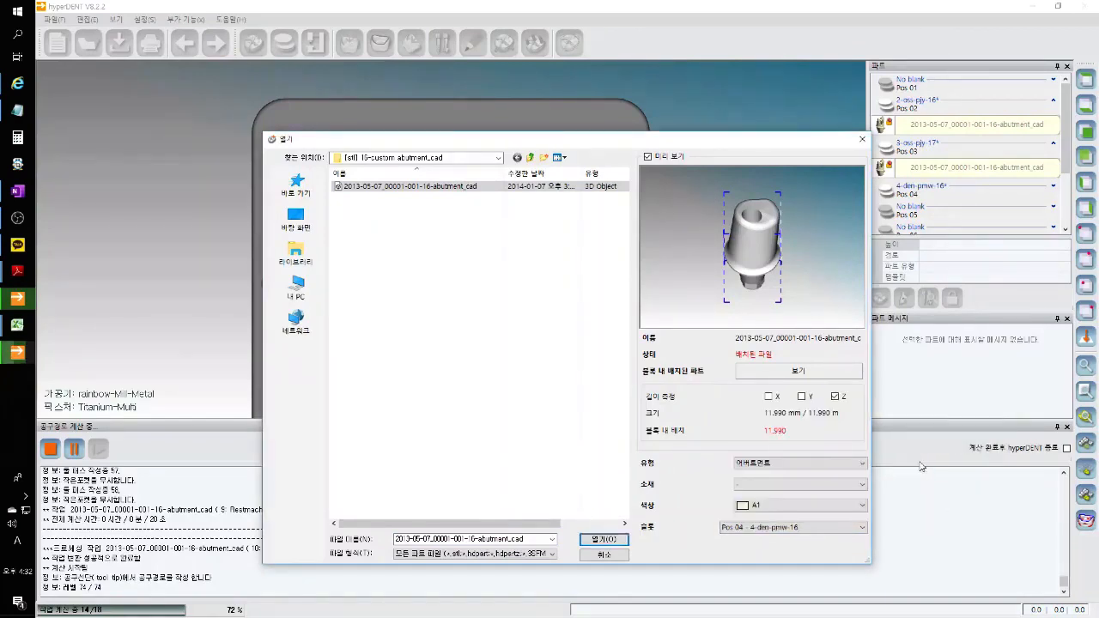
pyautogui.click(610, 540)
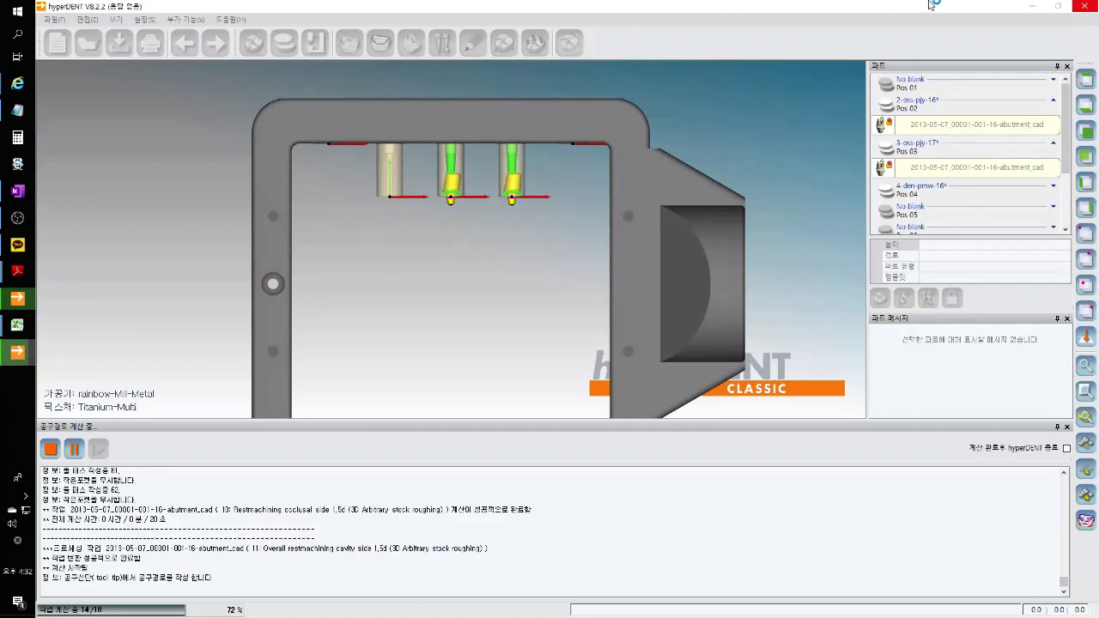
# Minimize the hyperDENT, OBS, KakaoTalk and Notepad windows, then restore hyperDENT from the taskbar
pyautogui.click(1030, 6)
pyautogui.click(1030, 6)
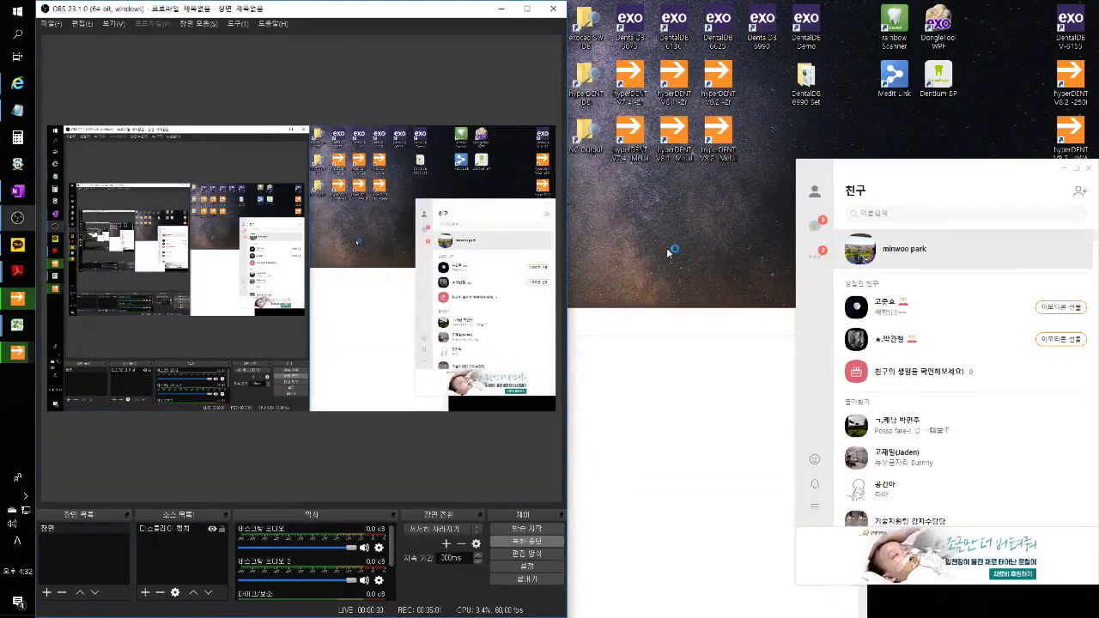
pyautogui.click(502, 9)
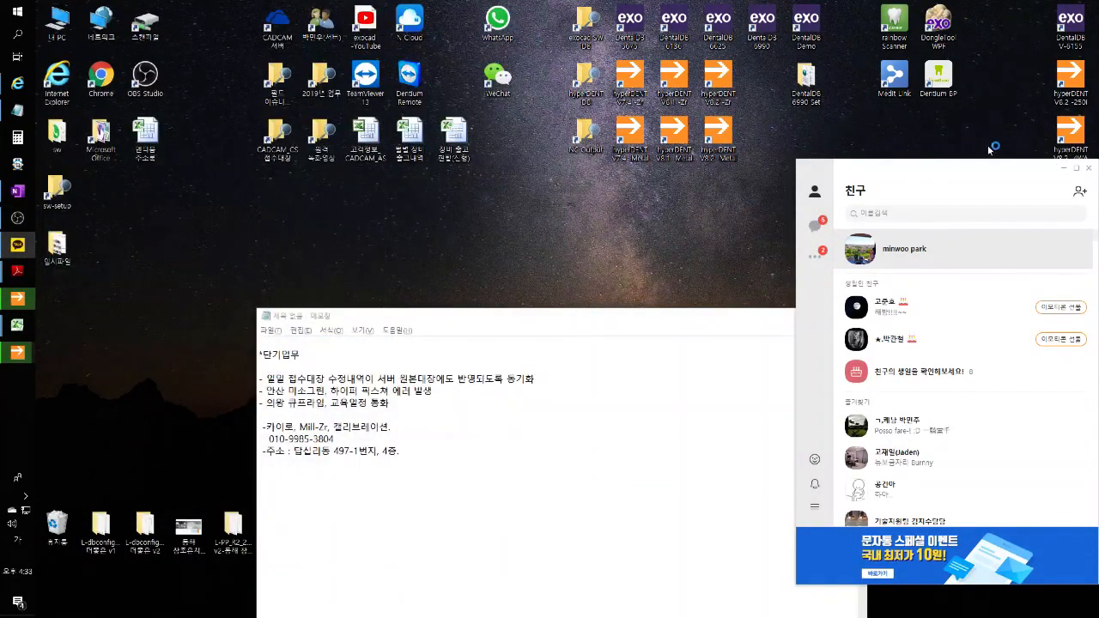
pyautogui.click(1073, 174)
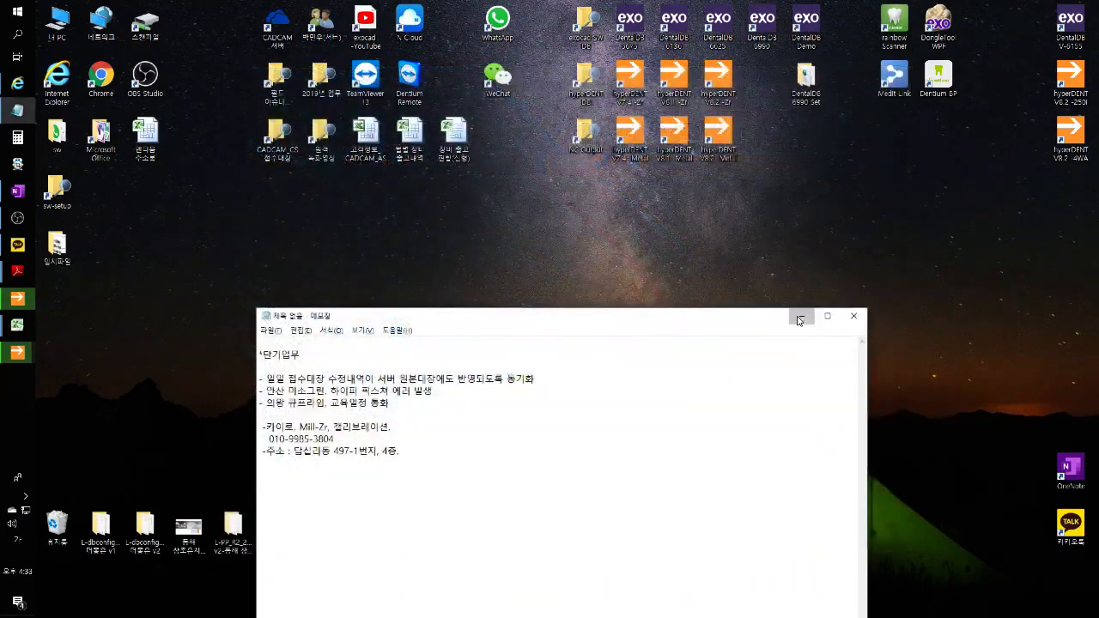
pyautogui.click(801, 316)
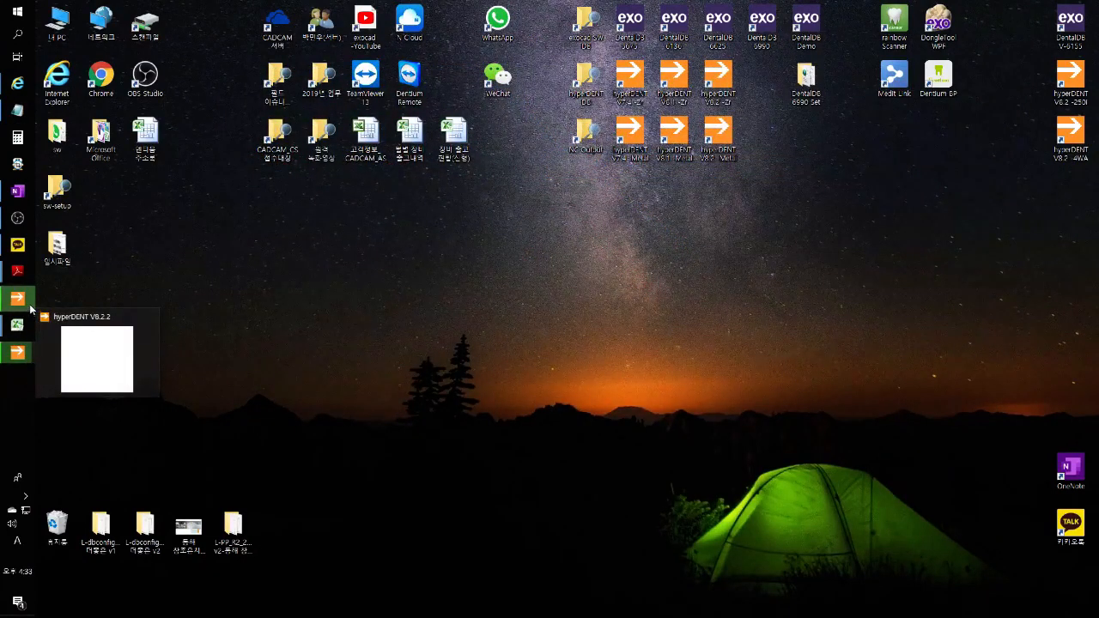
pyautogui.moveTo(29, 307)
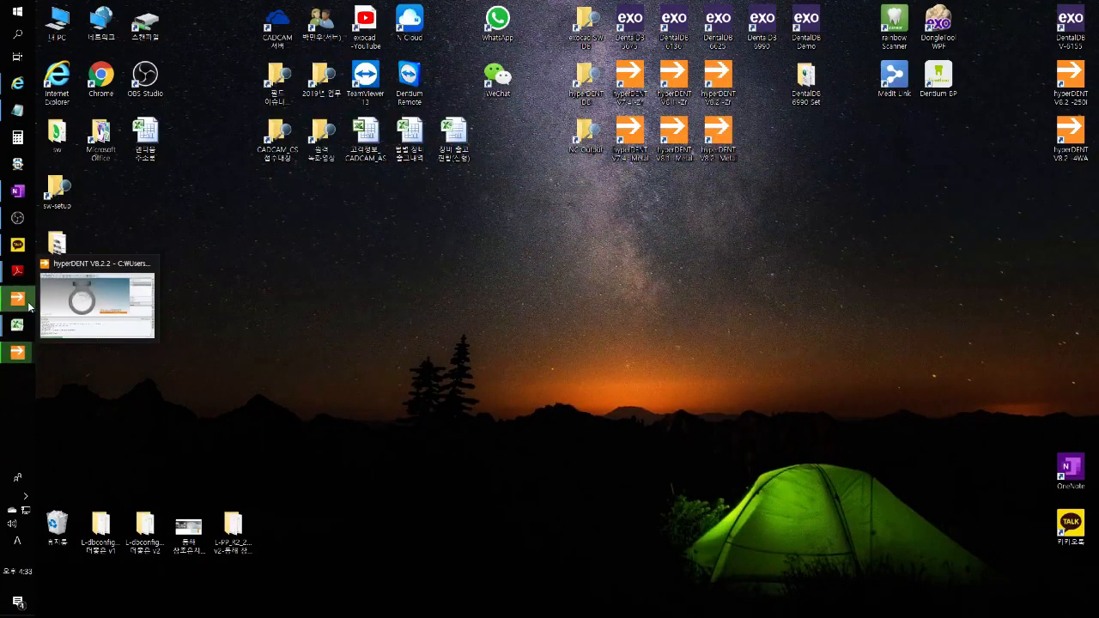
pyautogui.click(30, 357)
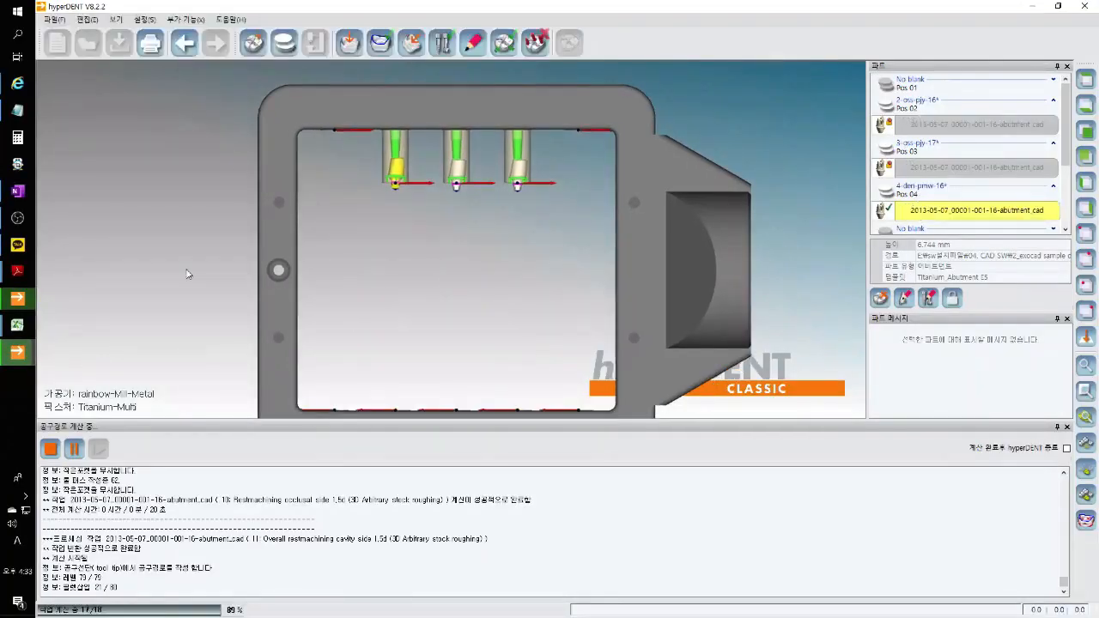
# Align the yellow abutment to its screw channel axis by picking its surface
pyautogui.scroll(6, 402, 171)
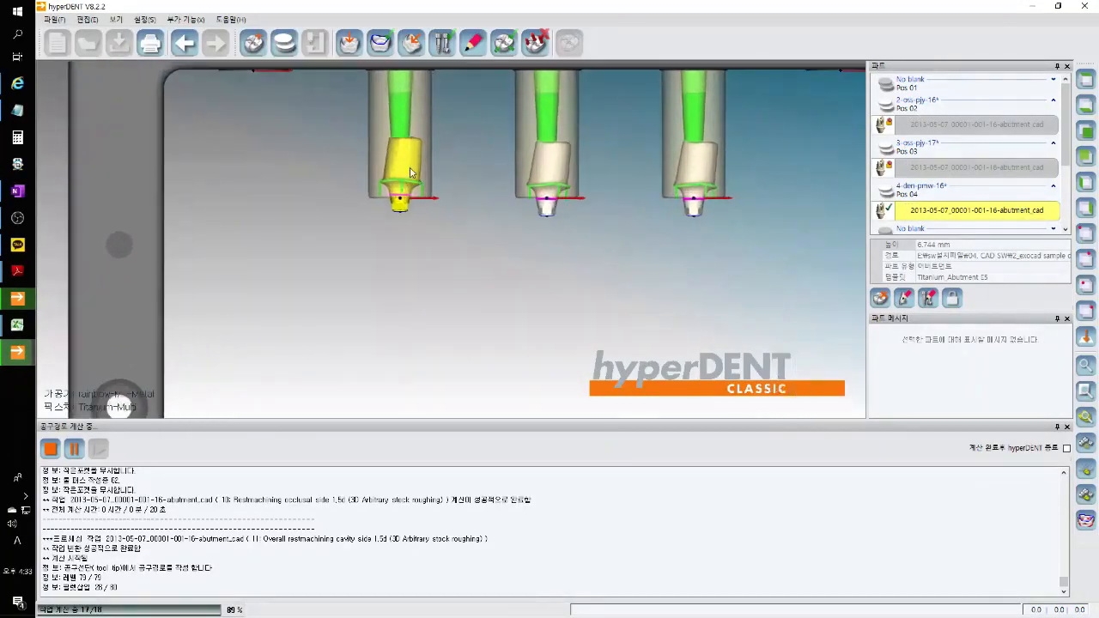
pyautogui.scroll(5, 411, 172)
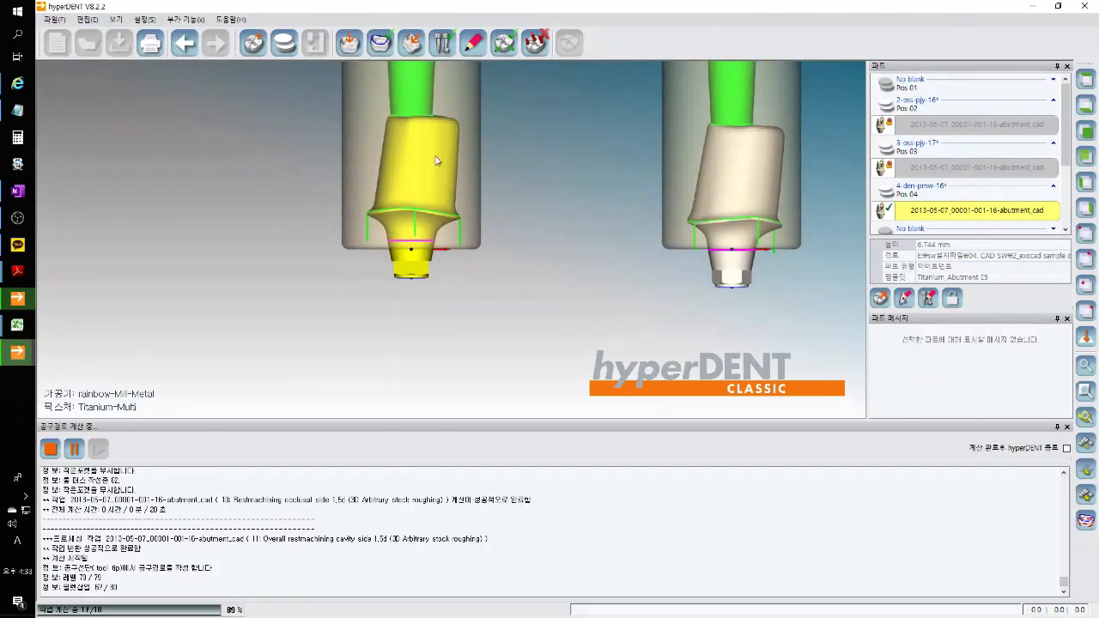
pyautogui.rightClick(436, 161)
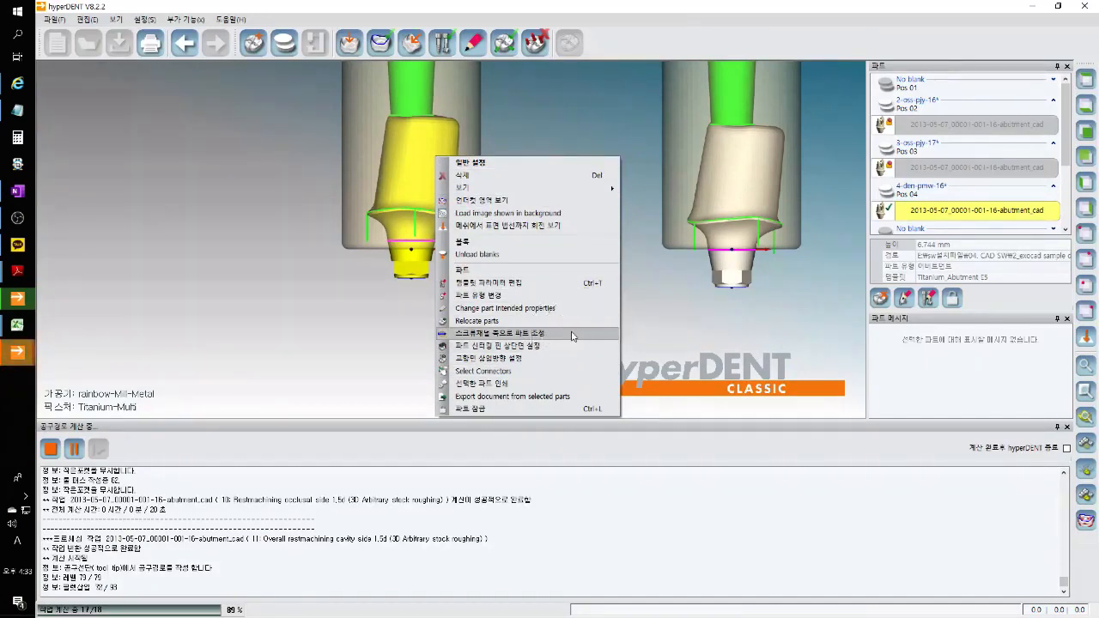
pyautogui.click(560, 333)
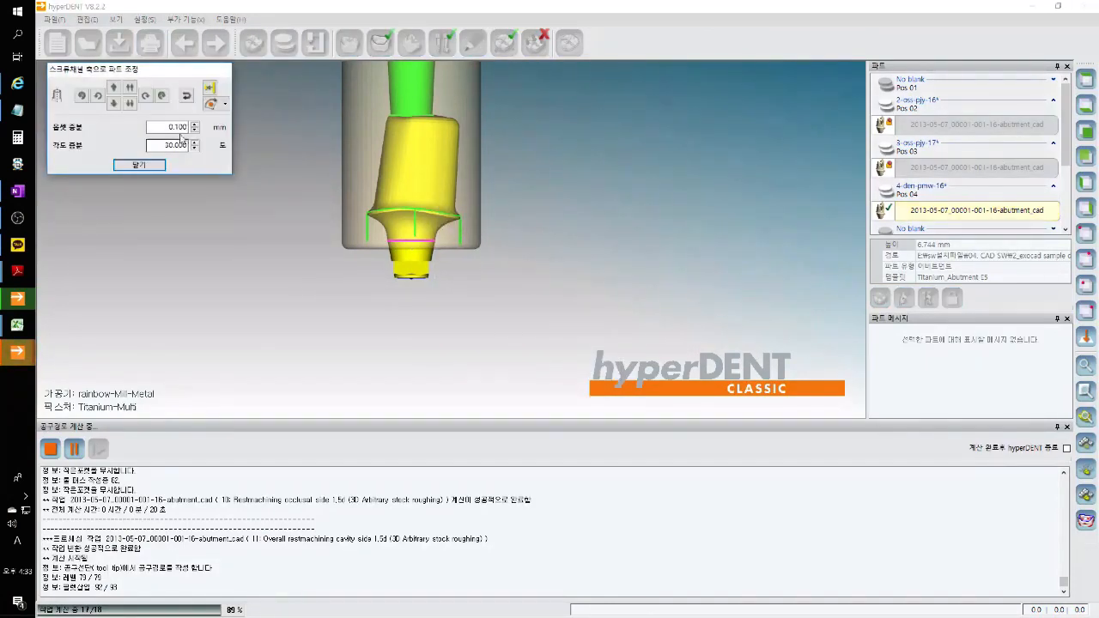
pyautogui.click(209, 89)
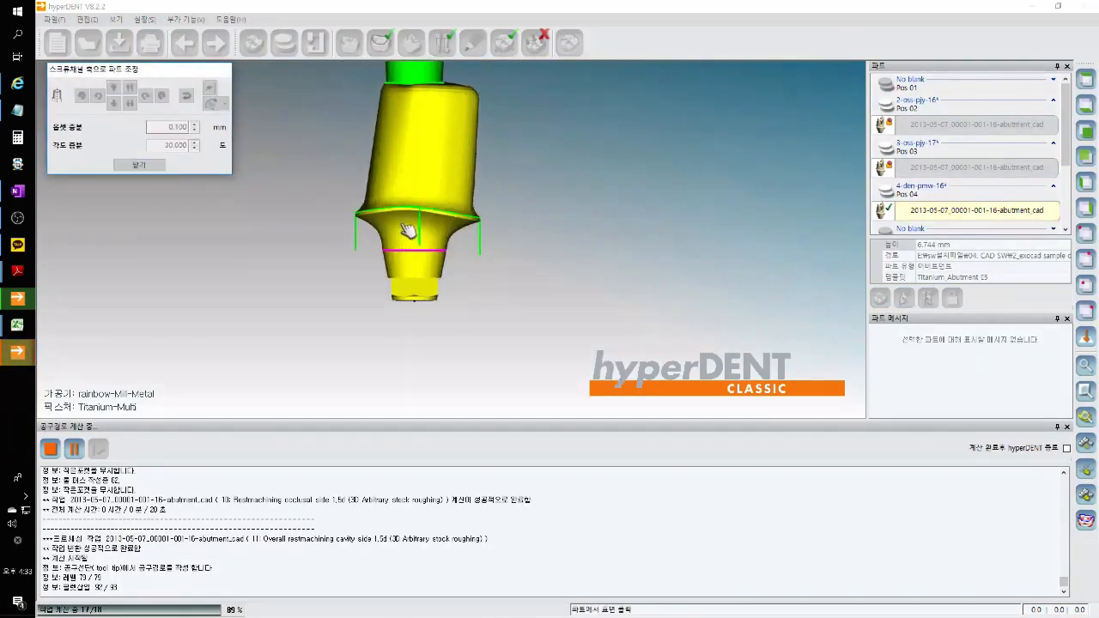
pyautogui.click(412, 255)
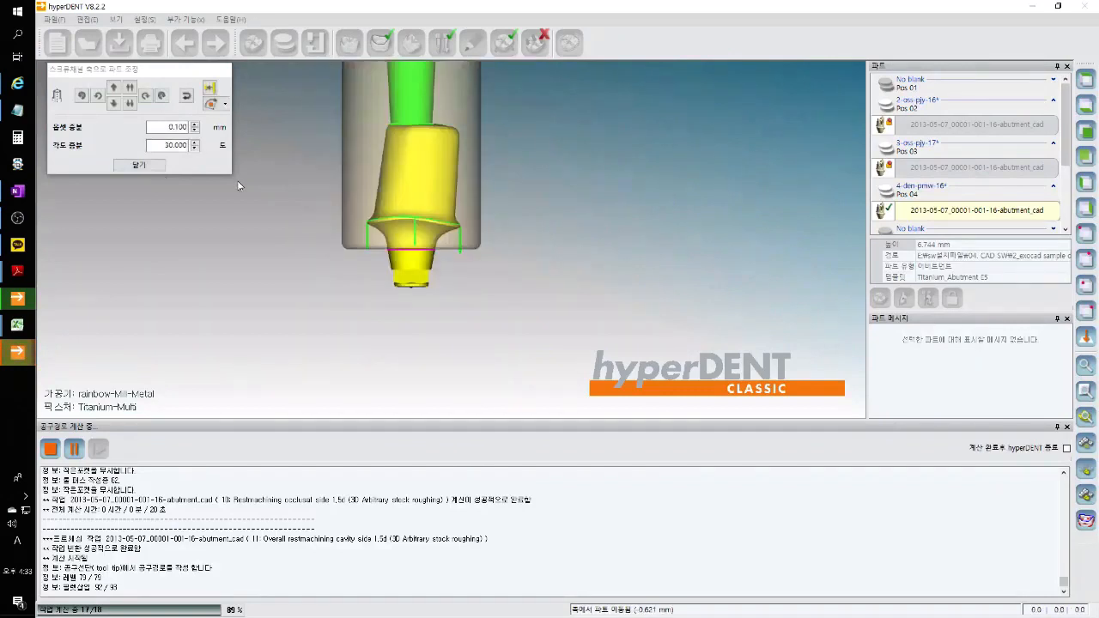
# Rotate the abutment about its axis using a 60° step into a collision-free position
pyautogui.scroll(2, 412, 296)
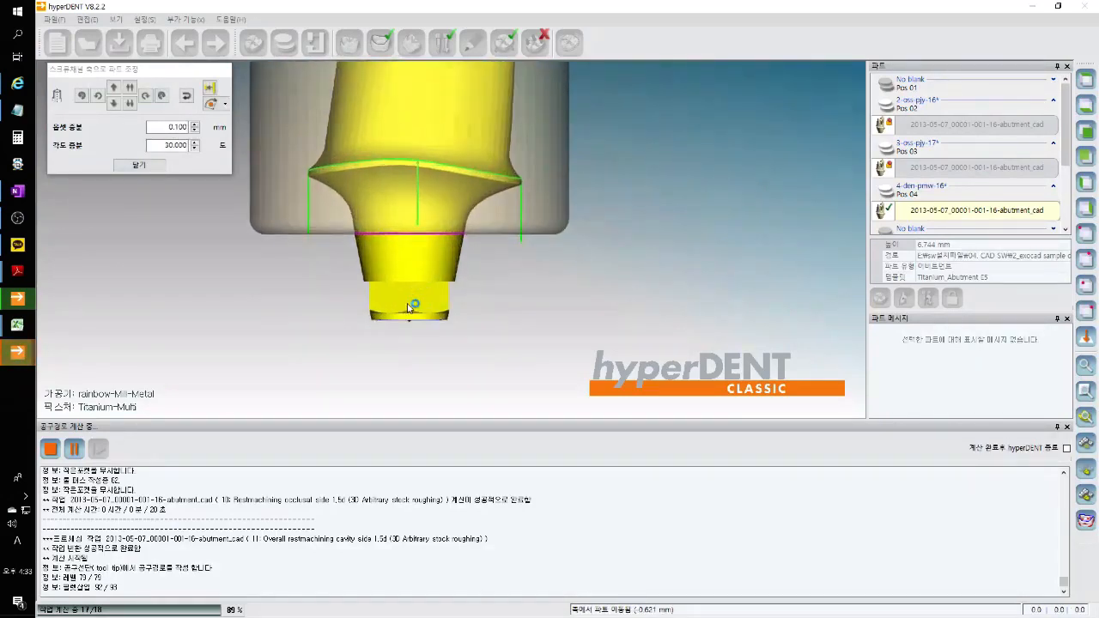
pyautogui.click(145, 96)
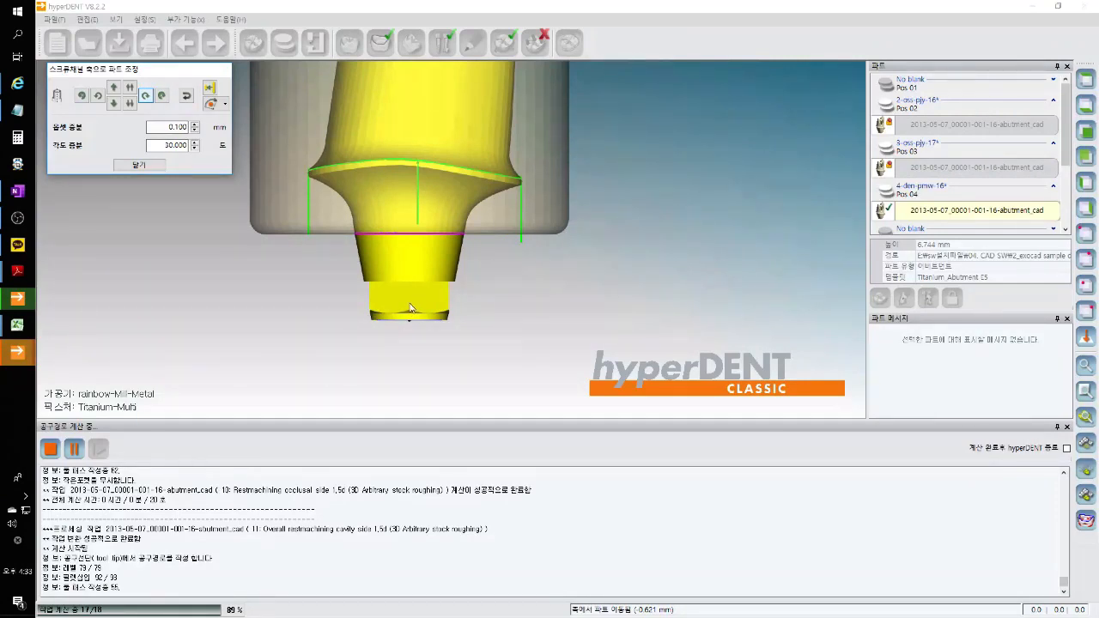
pyautogui.moveTo(413, 285); pyautogui.dragTo(421, 311, button='middle')
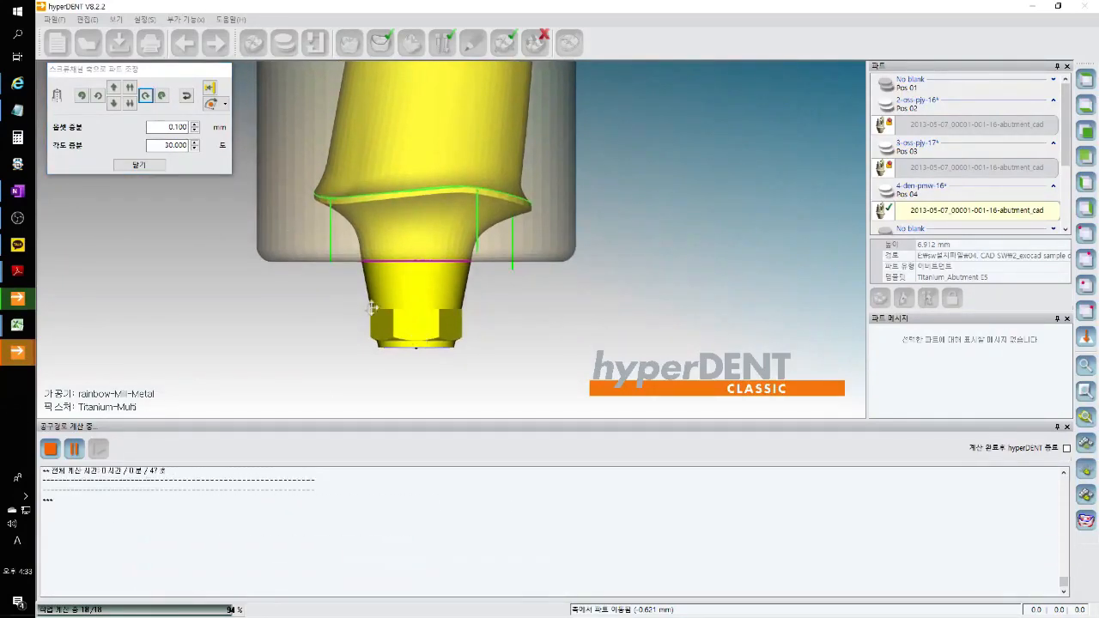
pyautogui.click(175, 146)
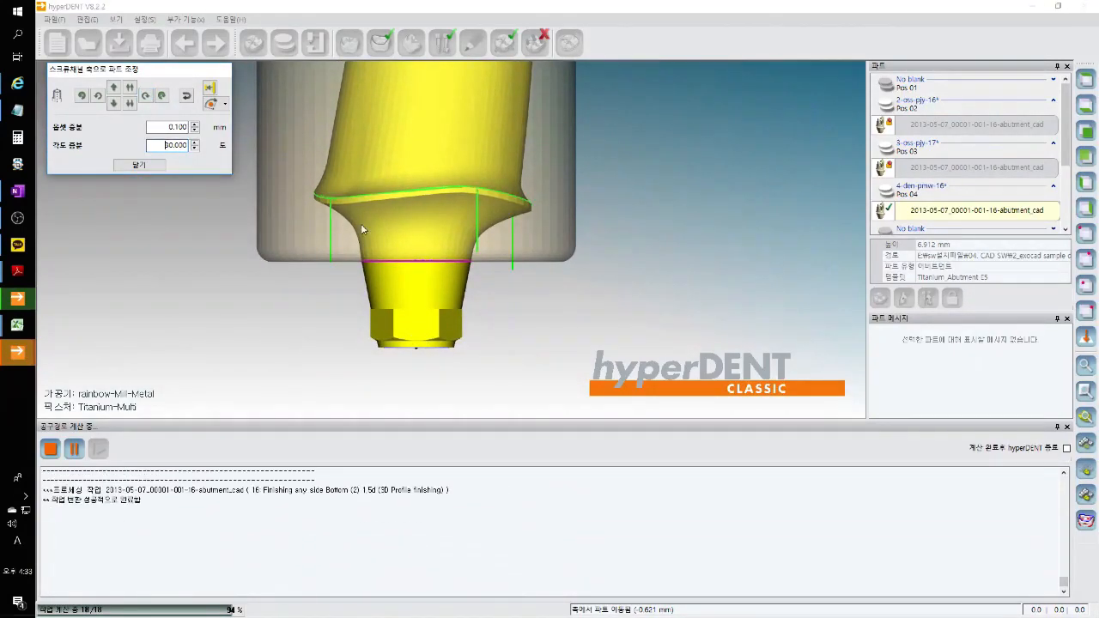
pyautogui.press('Delete')
pyautogui.write('6')
pyautogui.click(161, 143)
pyautogui.click(405, 309)
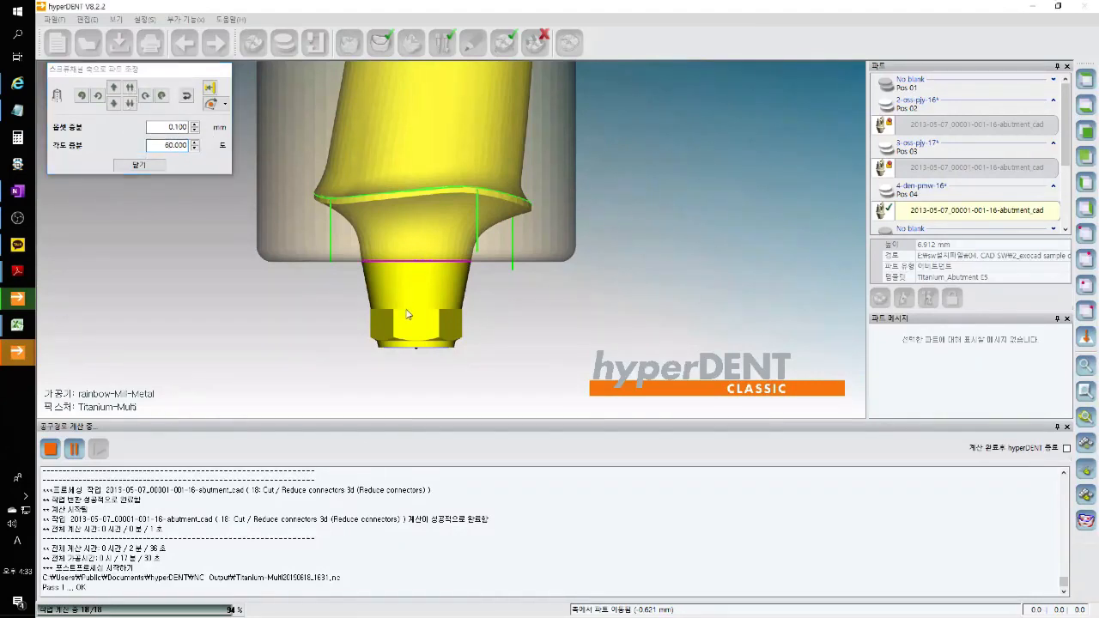
pyautogui.moveTo(504, 229); pyautogui.dragTo(521, 316, button='middle')
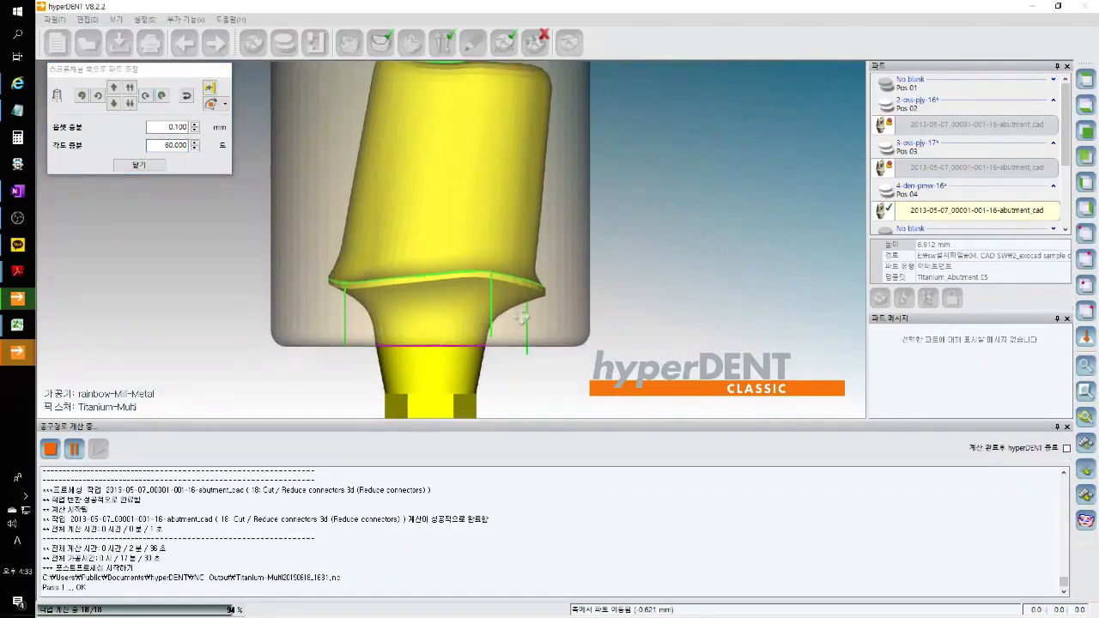
pyautogui.scroll(-2, 522, 316)
pyautogui.moveTo(492, 263); pyautogui.dragTo(483, 246, button='middle')
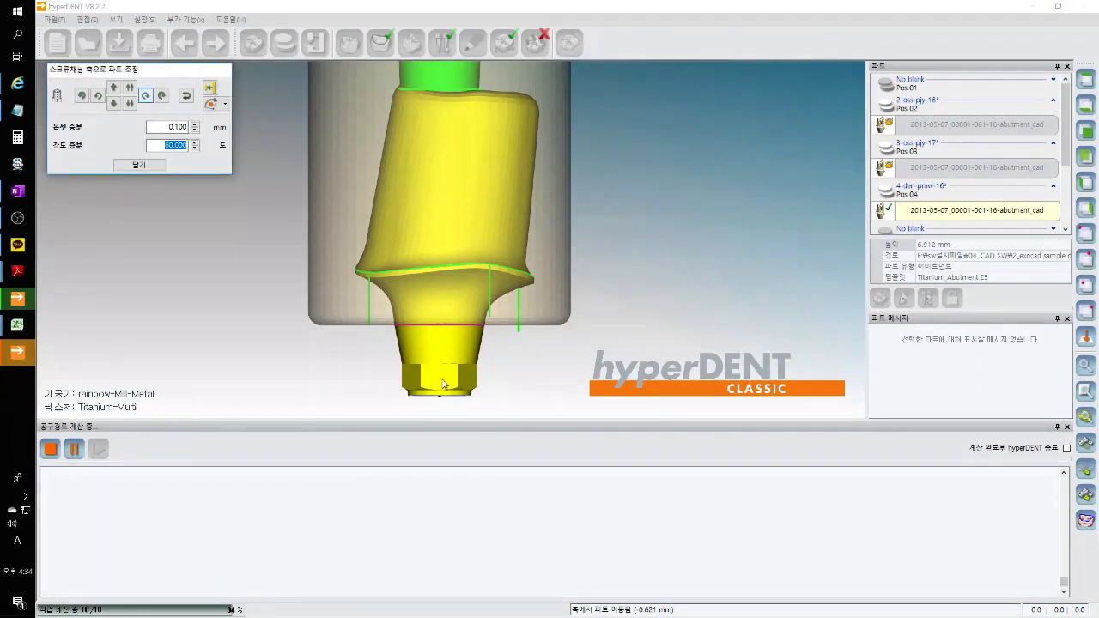
pyautogui.click(145, 100)
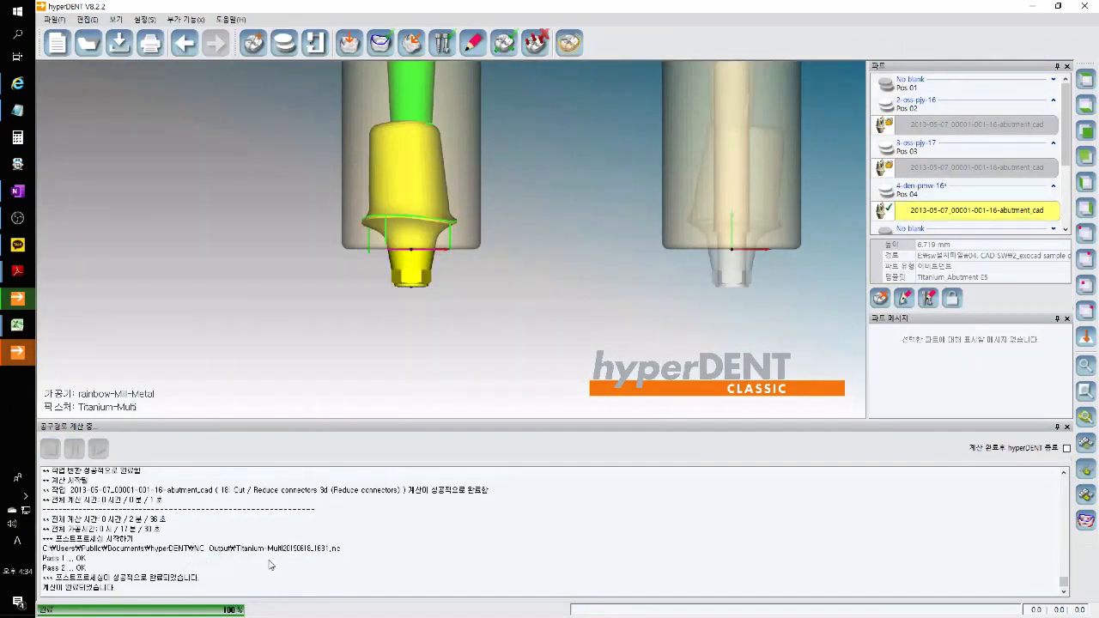
# Check the calculation log's NC output path and Pass 1/Pass 2 OK lines
pyautogui.click(200, 552)
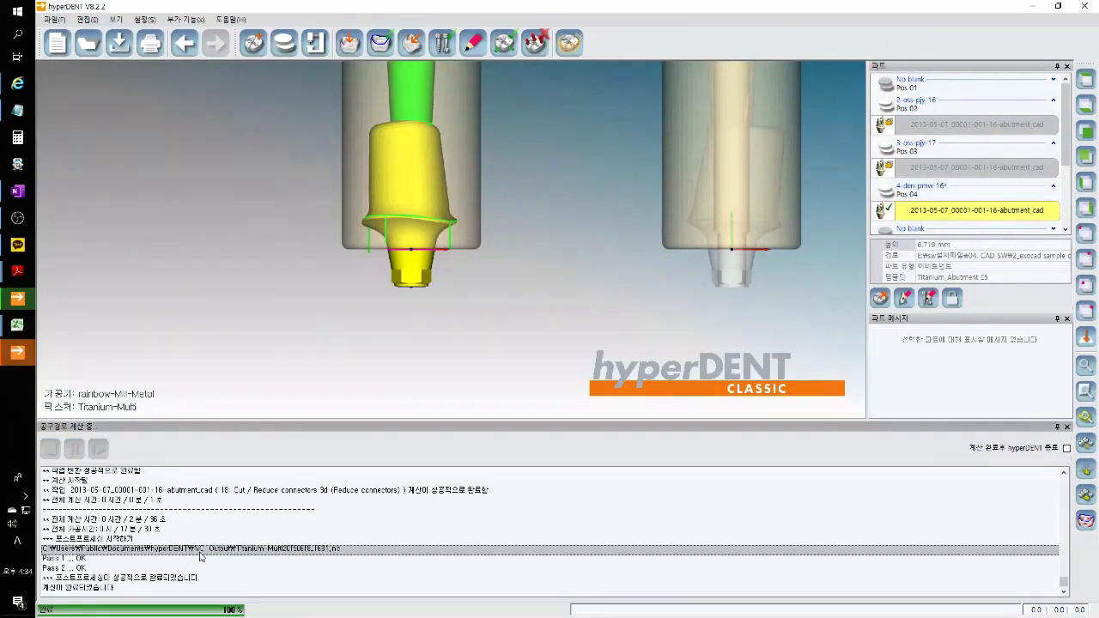
pyautogui.click(254, 568)
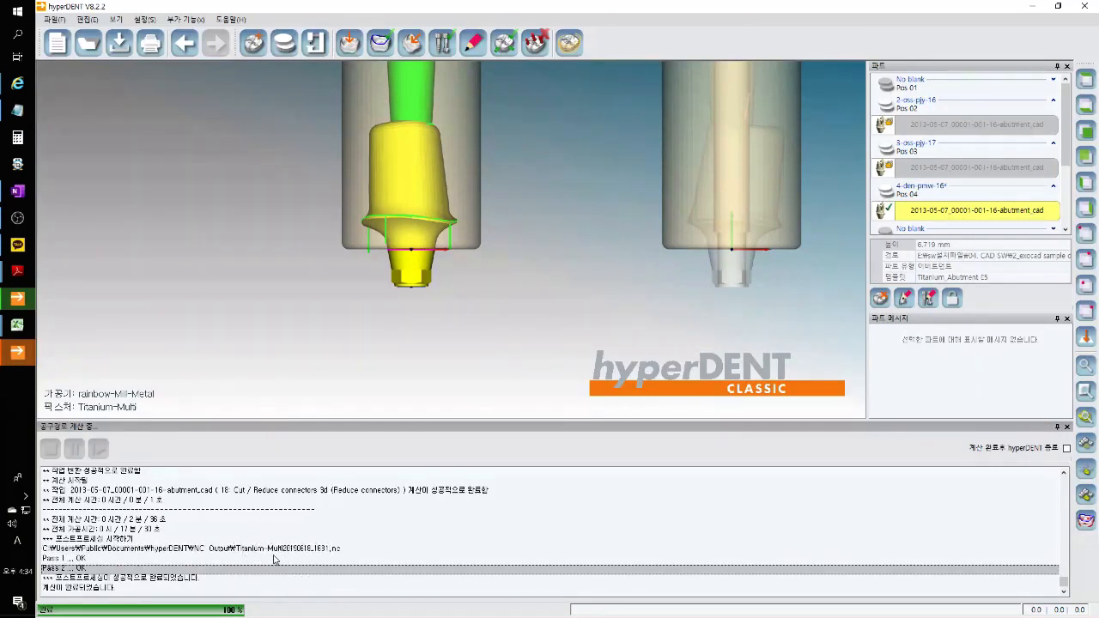
pyautogui.click(305, 551)
pyautogui.click(275, 557)
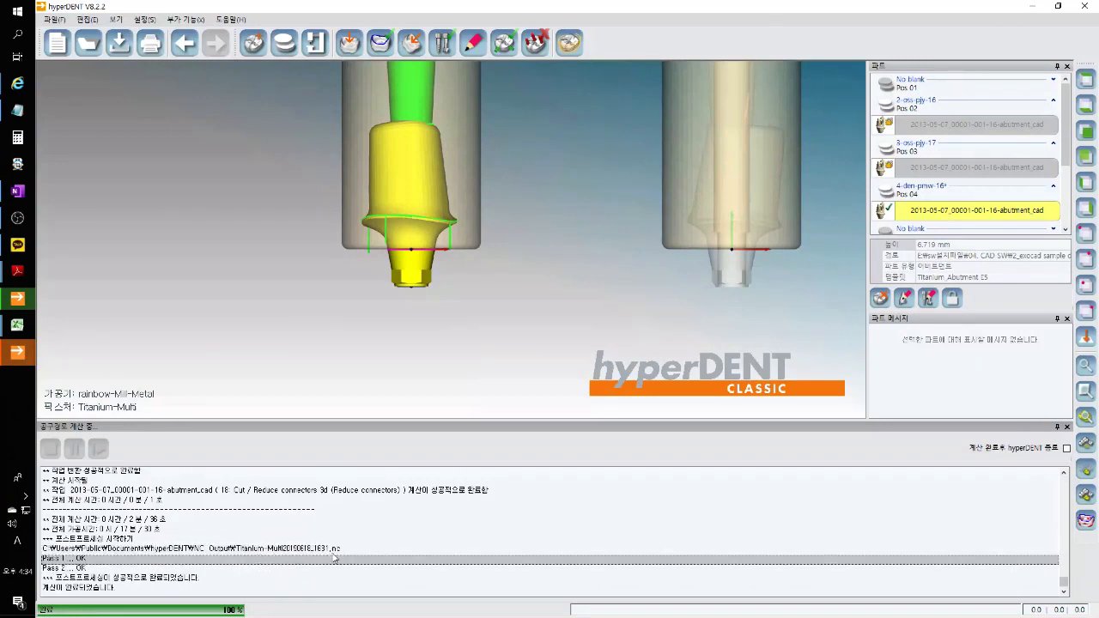
# Zoom out the 3D view and make the middle abutment active
pyautogui.scroll(-2, 507, 319)
pyautogui.moveTo(496, 324); pyautogui.dragTo(300, 331, button='middle')
pyautogui.click(625, 331)
pyautogui.scroll(-3, 454, 355)
# Select the middle and then the right abutment on the fixture
pyautogui.click(454, 262)
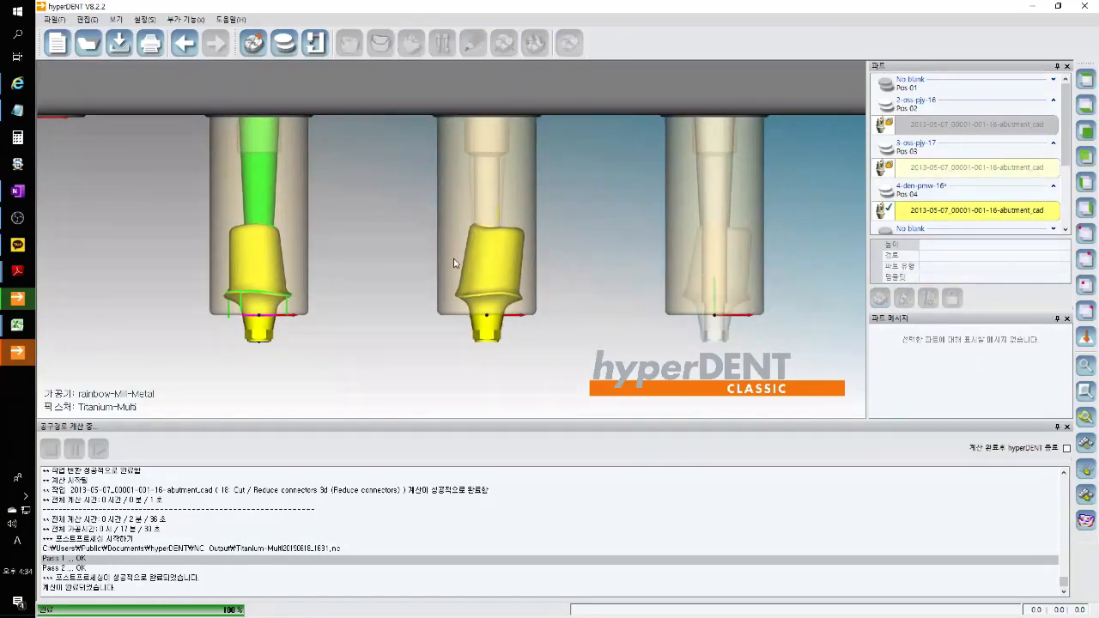
pyautogui.click(526, 261)
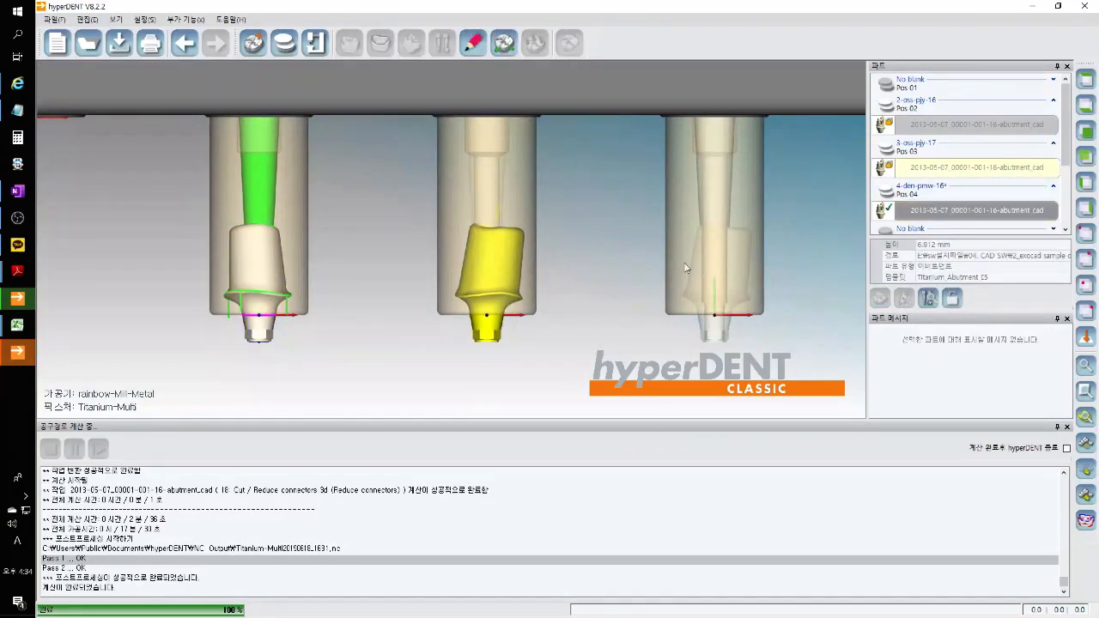
pyautogui.click(737, 274)
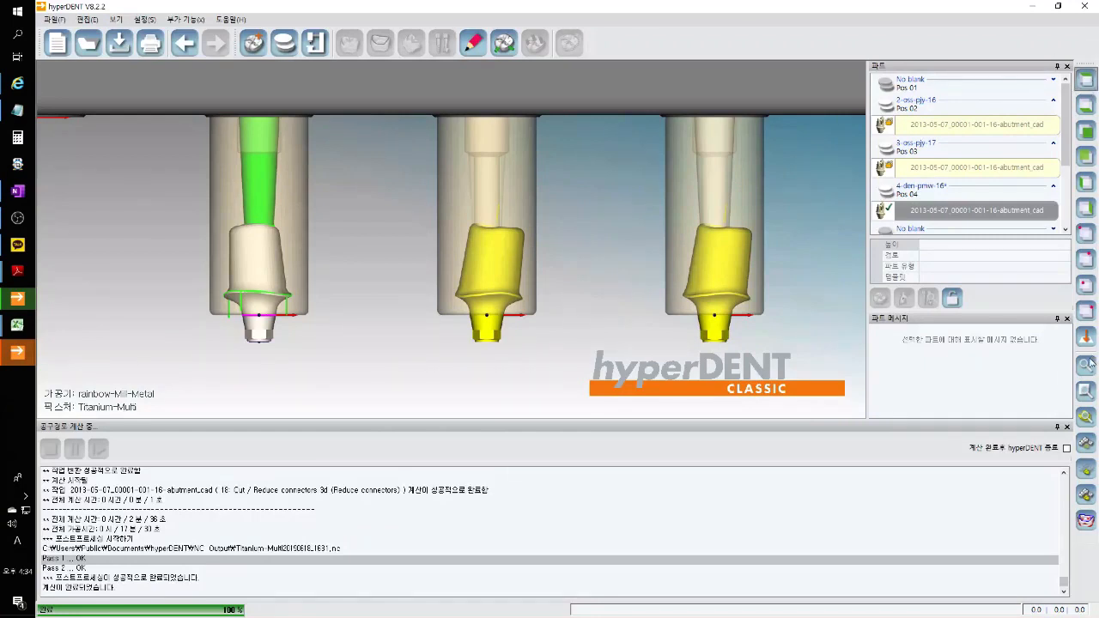
# Frame the full fixture, then start a new job without saving the current one
pyautogui.scroll(-8, 151, 182)
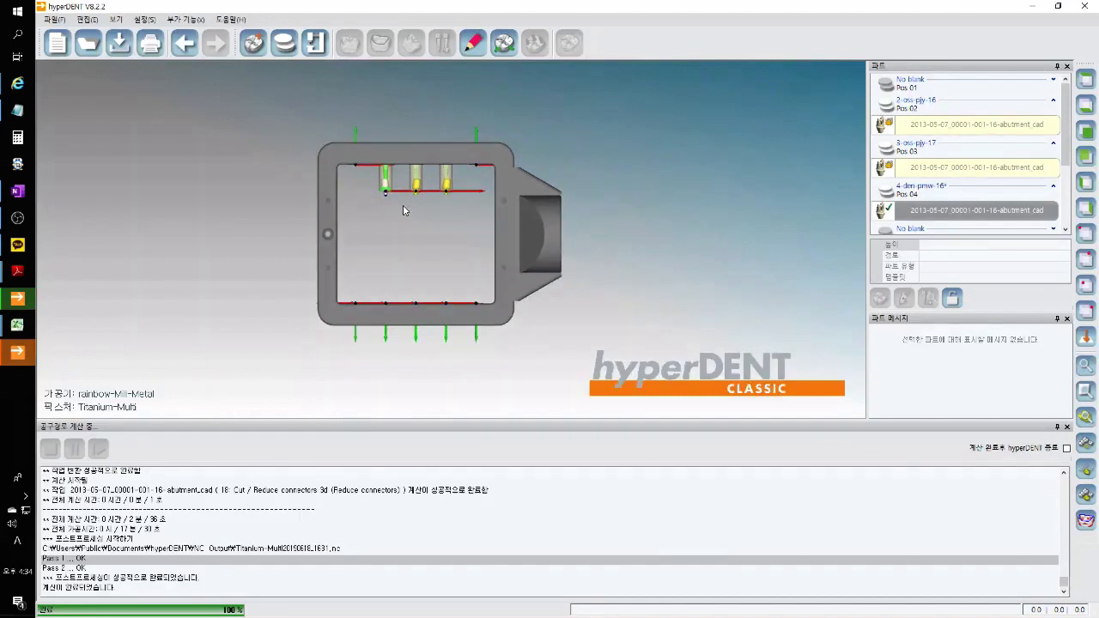
pyautogui.scroll(5, 404, 209)
pyautogui.moveTo(431, 237); pyautogui.dragTo(460, 234, button='middle')
pyautogui.click(83, 36)
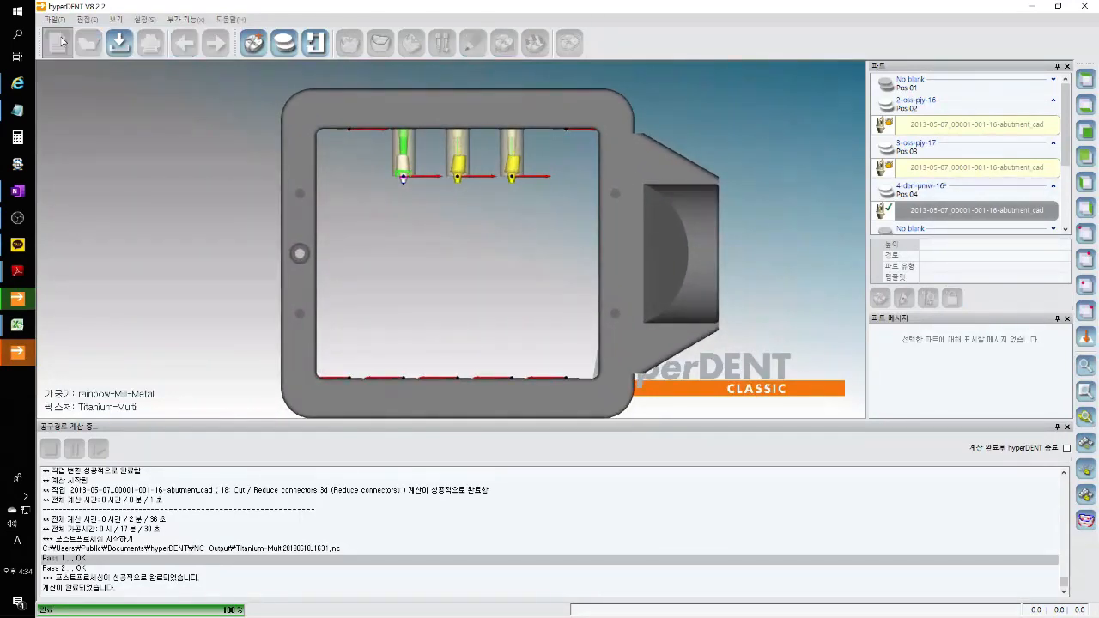
pyautogui.click(566, 330)
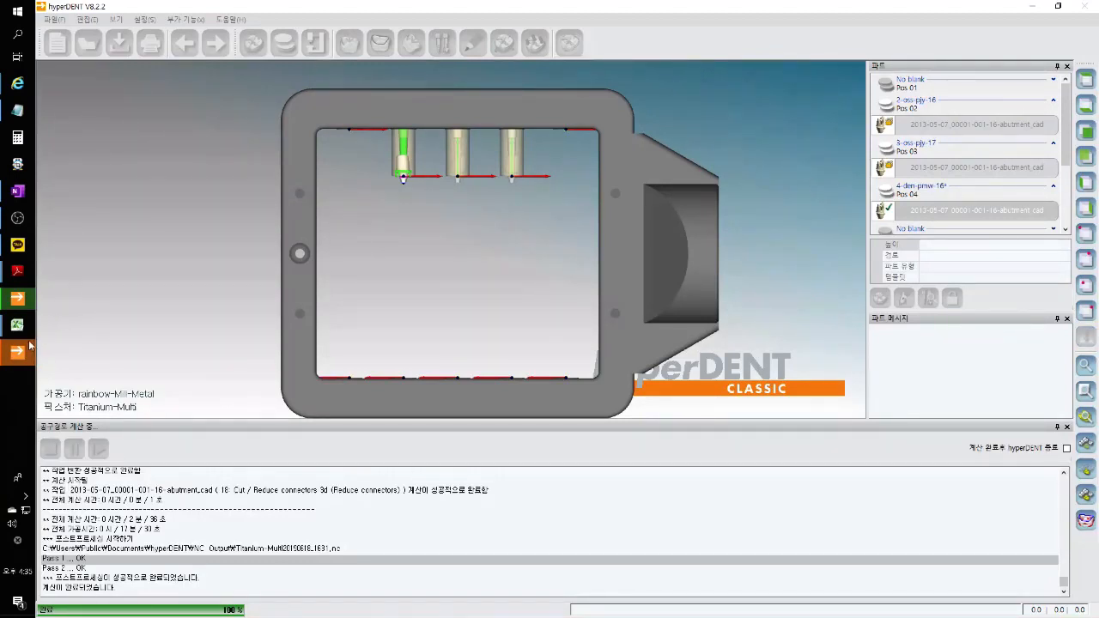
# Confirm the 주의 warning and switch to the fresh empty hyperDENT window
pyautogui.moveTo(29, 347)
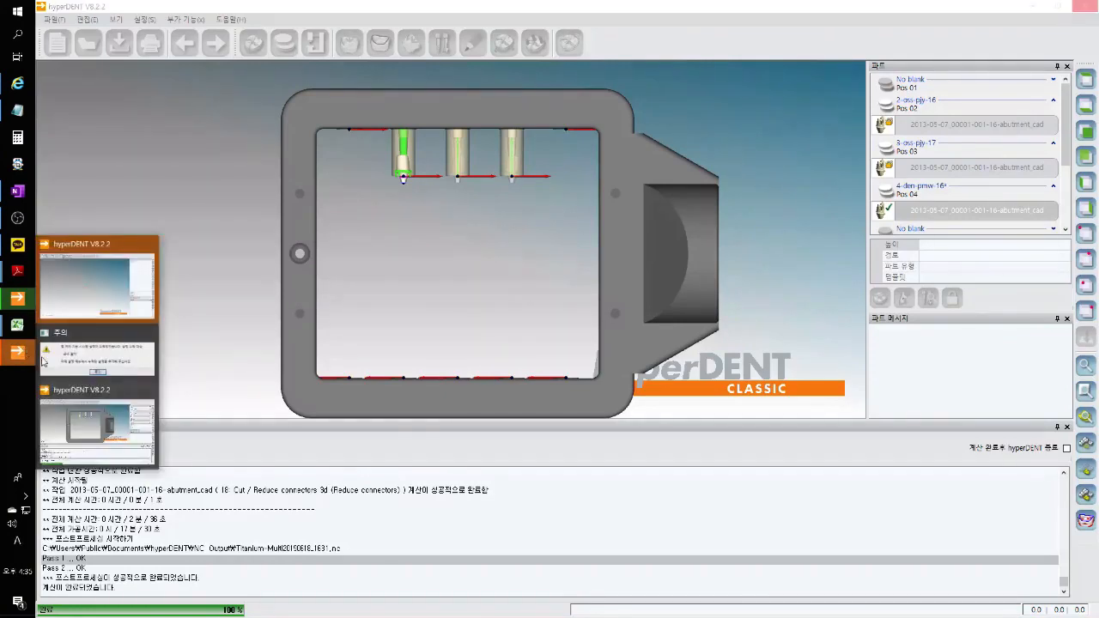
pyautogui.click(116, 363)
pyautogui.click(560, 344)
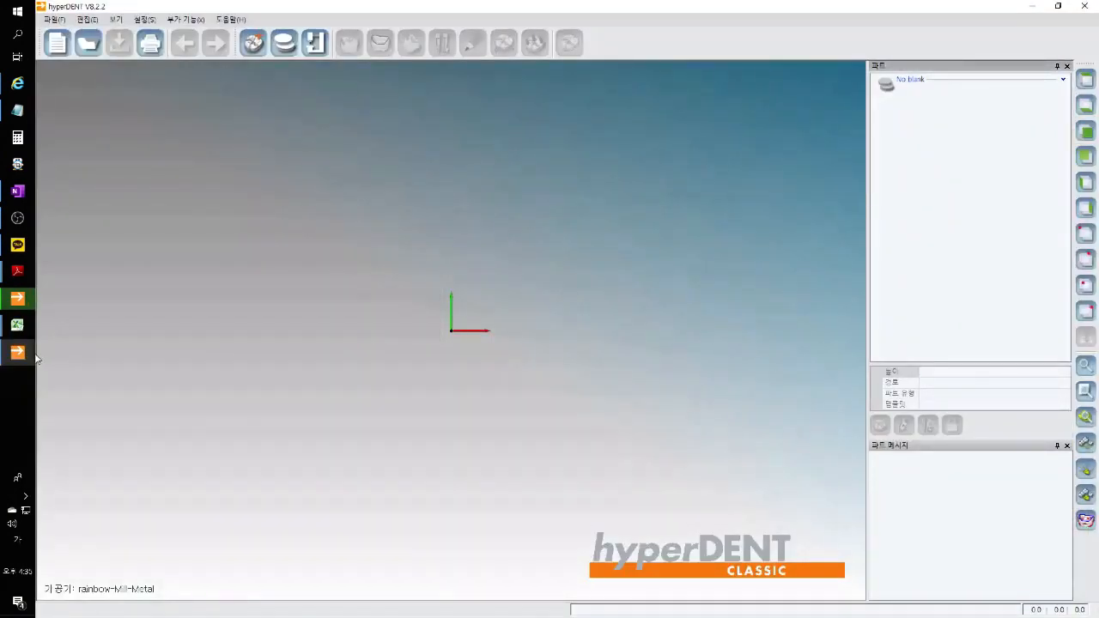
pyautogui.moveTo(19, 353)
pyautogui.click(94, 385)
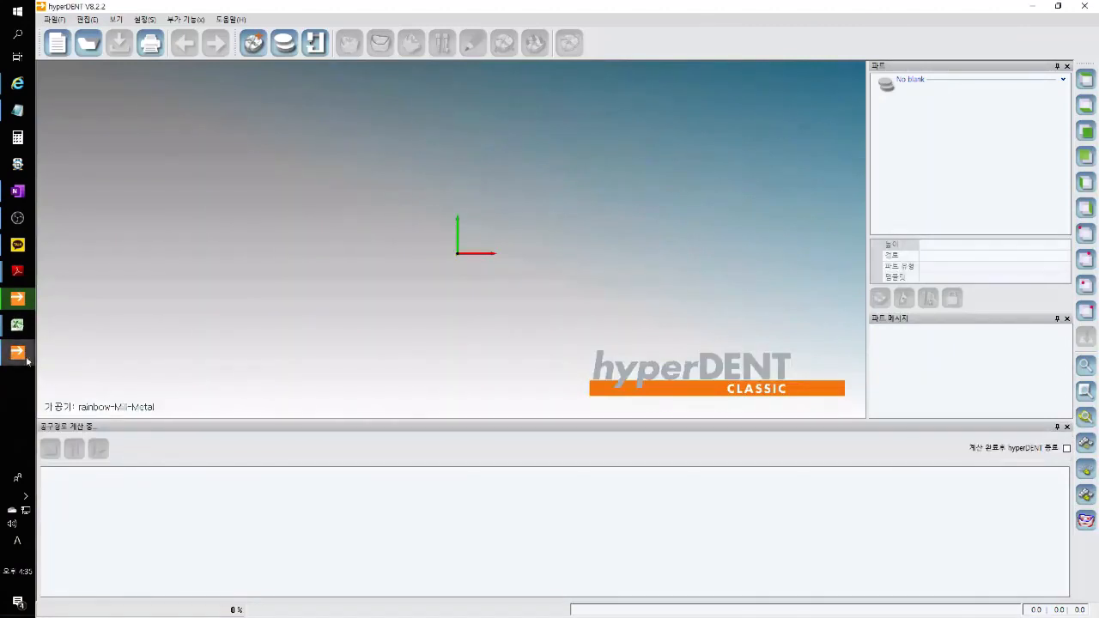
pyautogui.click(75, 314)
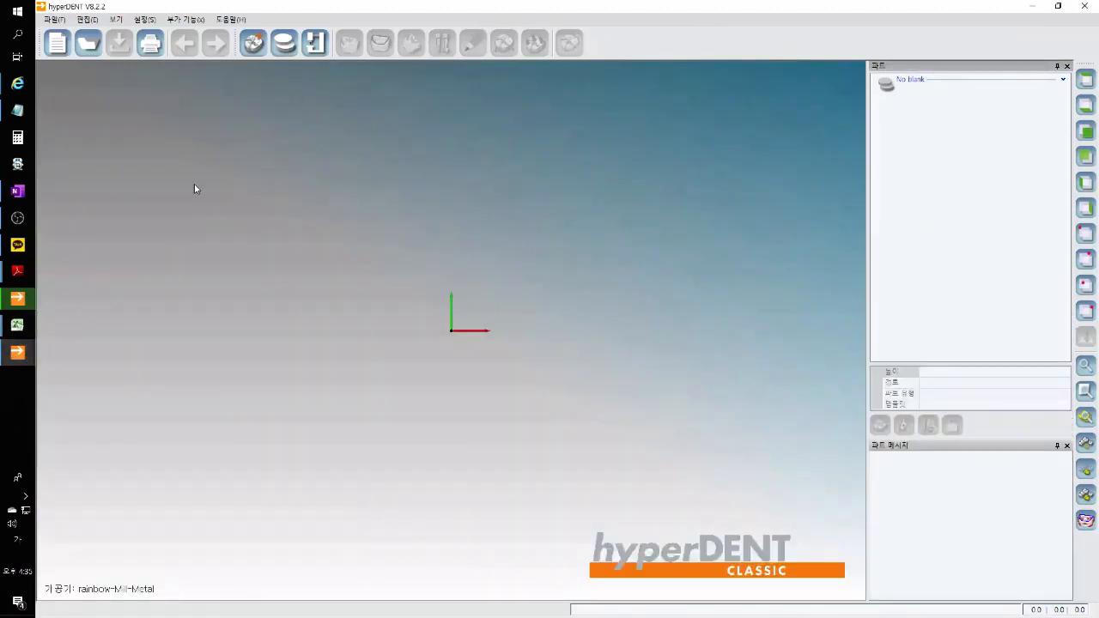
# Choose the L-Titanium-Multi fixture for the new job
pyautogui.click(315, 52)
pyautogui.click(360, 132)
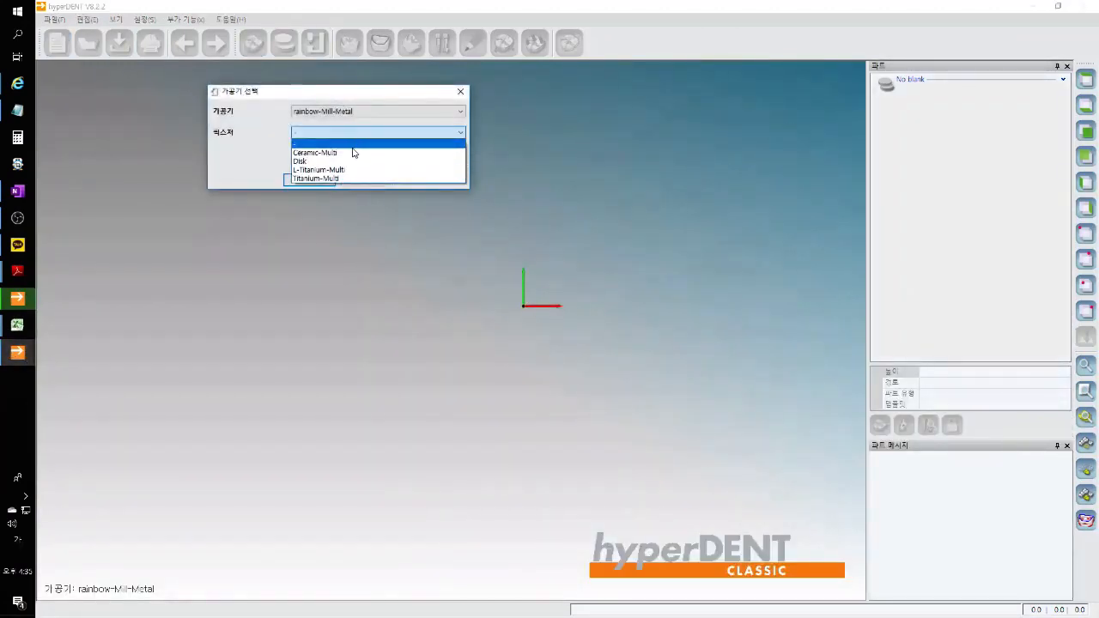
pyautogui.click(354, 170)
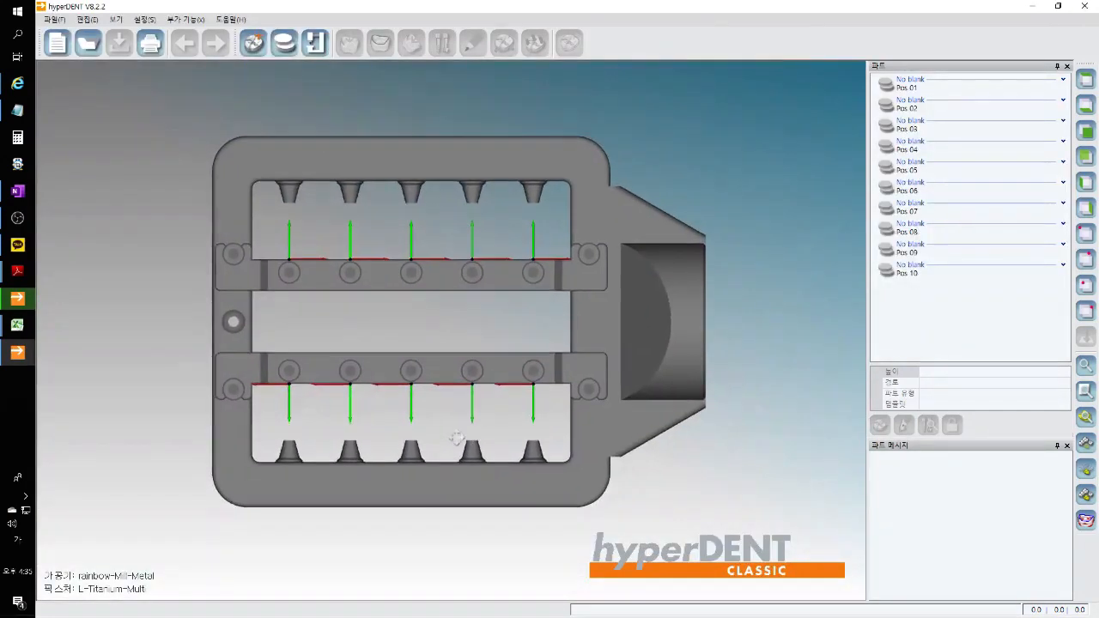
pyautogui.press('ctrl')
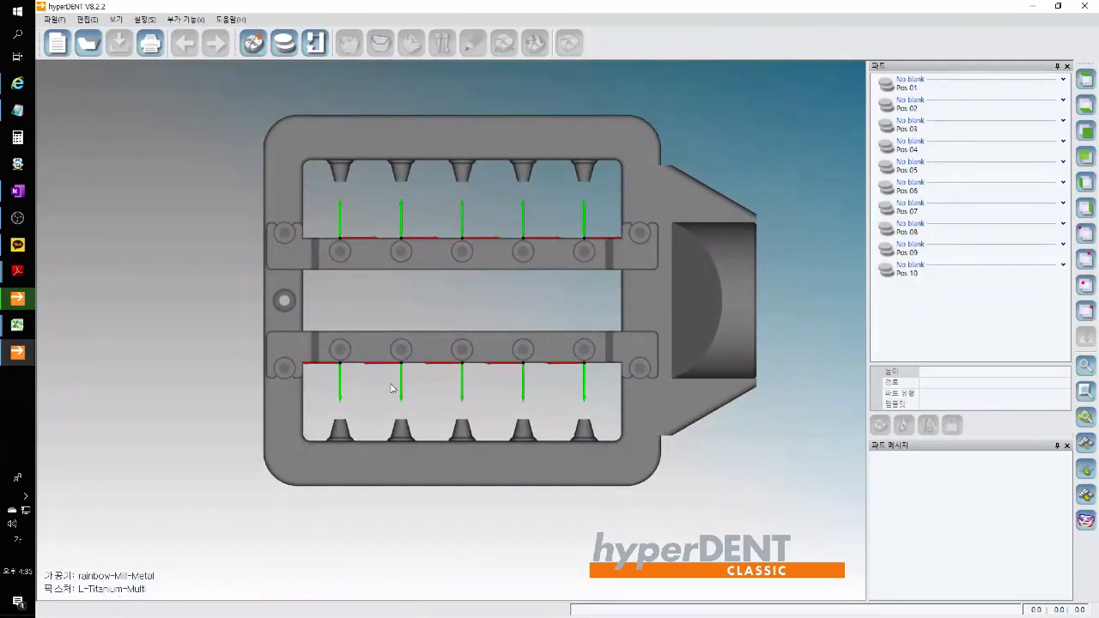
# Start a new blank (새 블록) filtered to Titanium material with the environment filter off
pyautogui.click(289, 54)
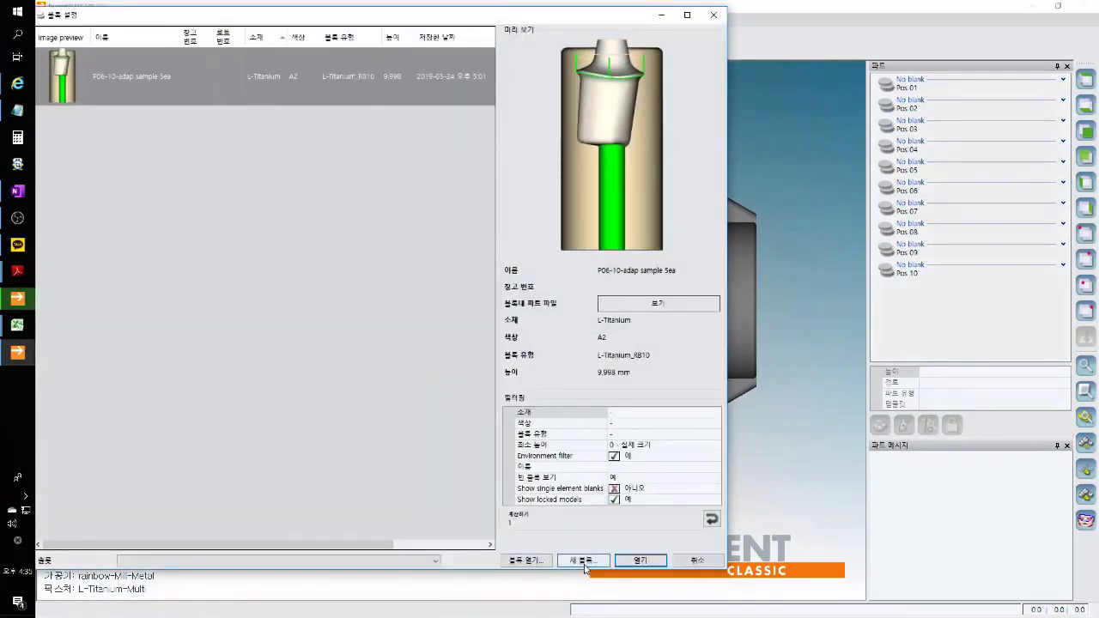
pyautogui.click(584, 564)
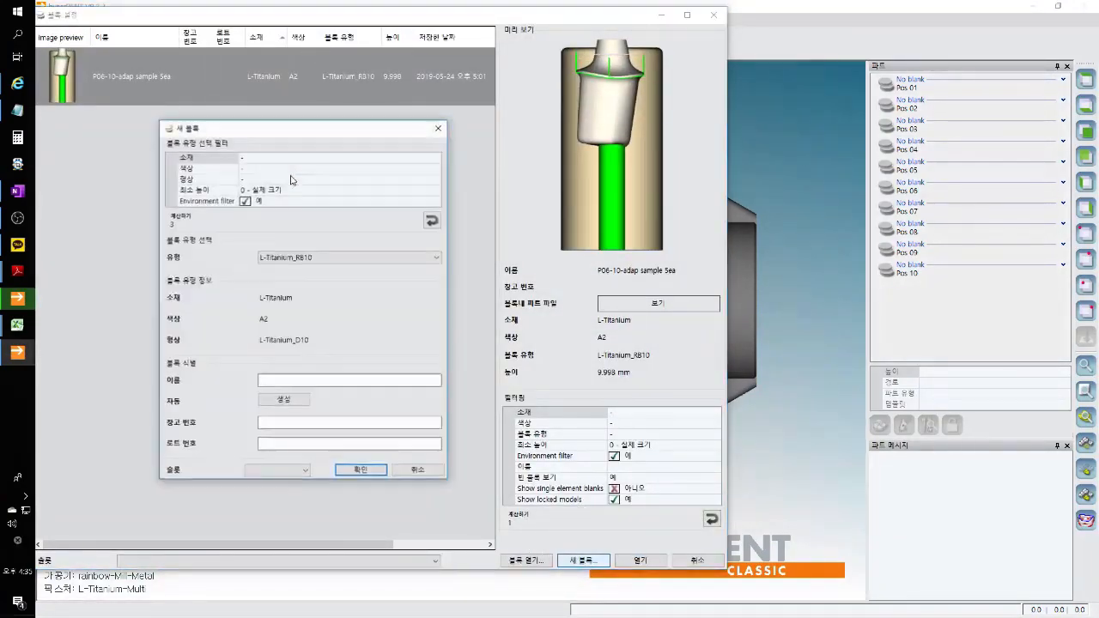
pyautogui.click(395, 157)
pyautogui.click(436, 158)
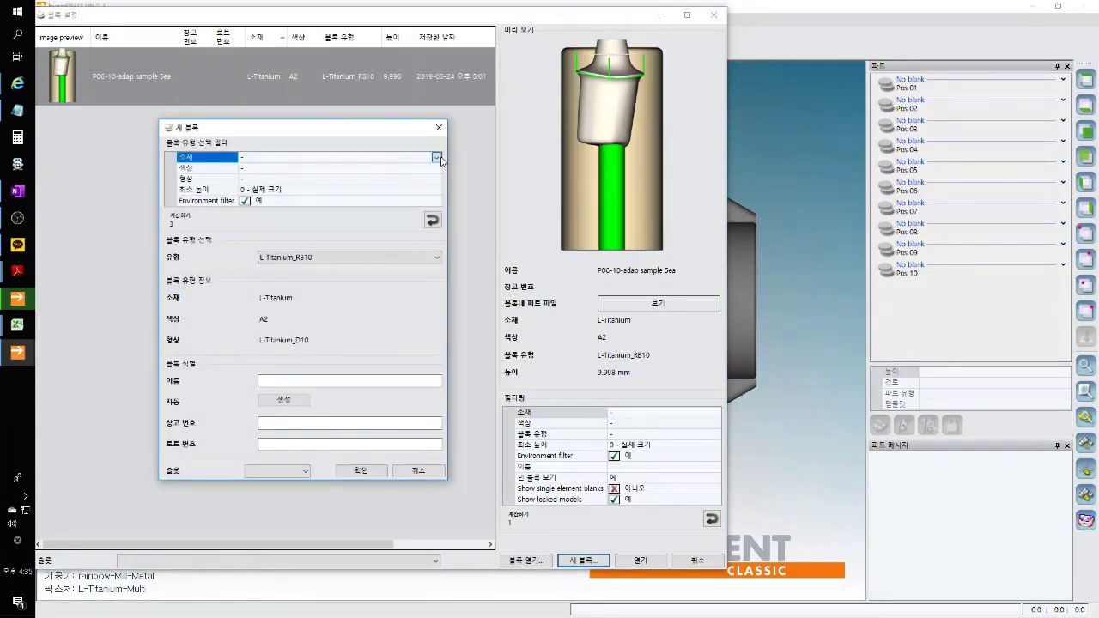
pyautogui.click(275, 235)
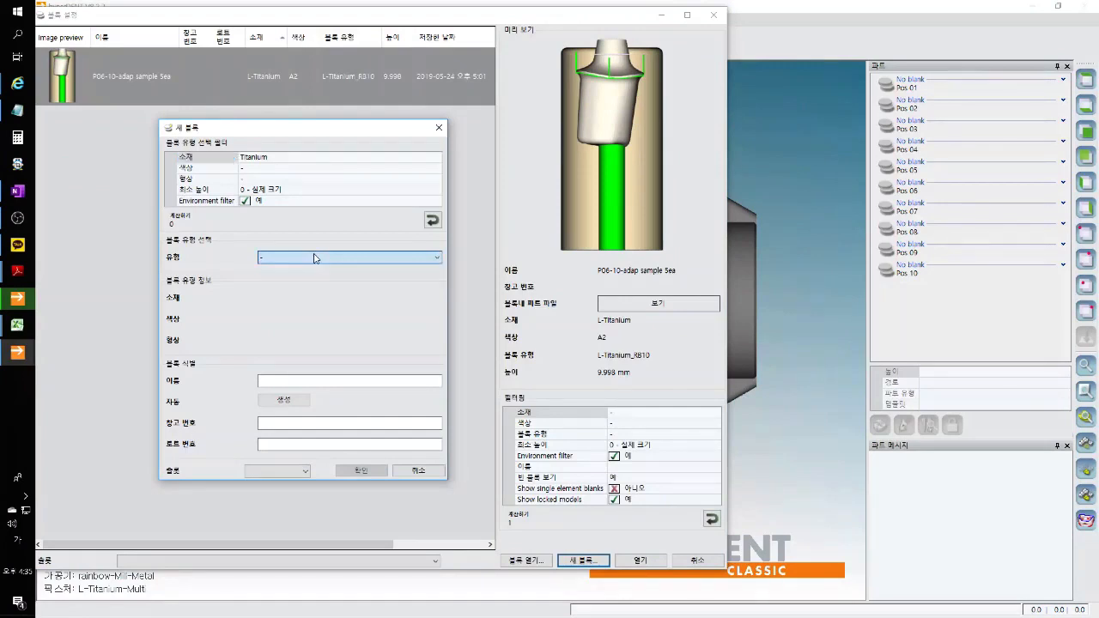
pyautogui.click(421, 190)
pyautogui.click(423, 200)
pyautogui.click(423, 200)
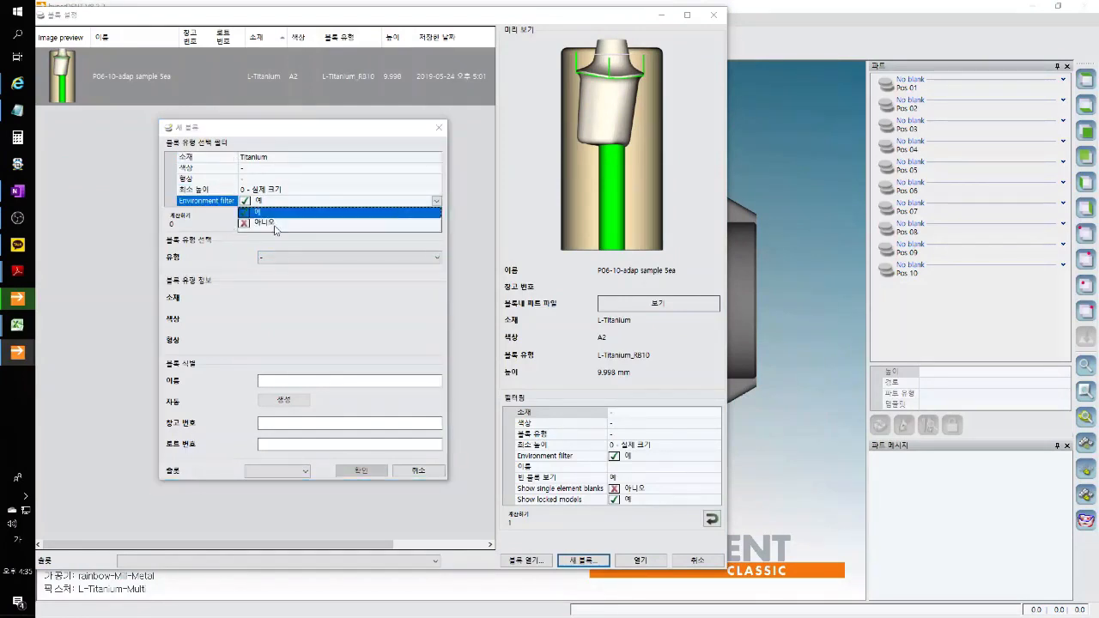
pyautogui.click(275, 227)
# Keep Titanium_R810 as the new blank's type
pyautogui.click(301, 258)
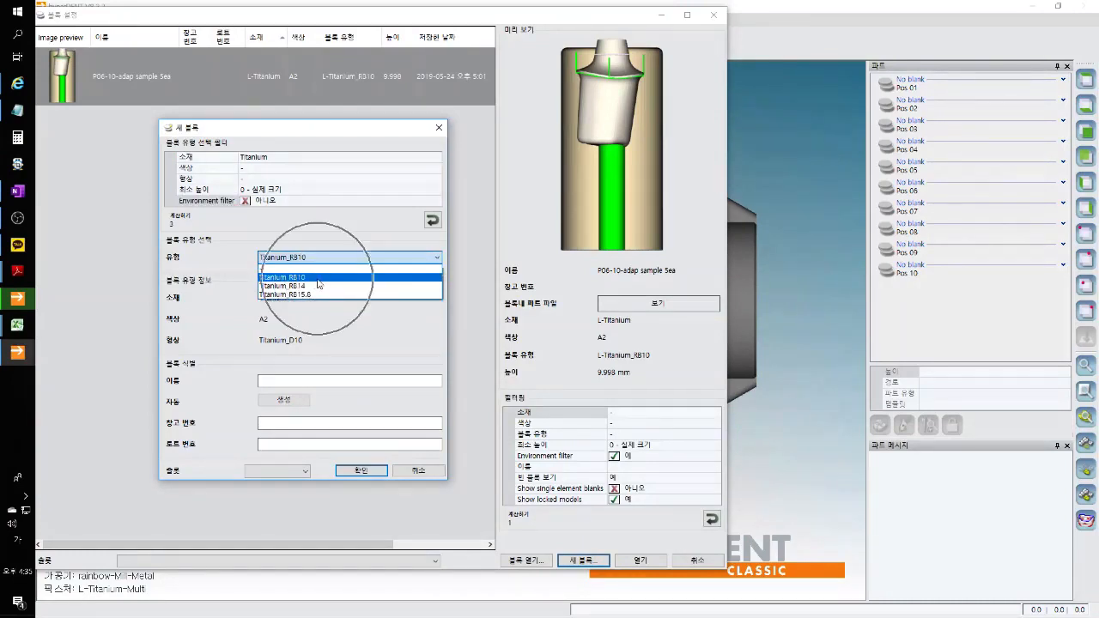
pyautogui.click(389, 162)
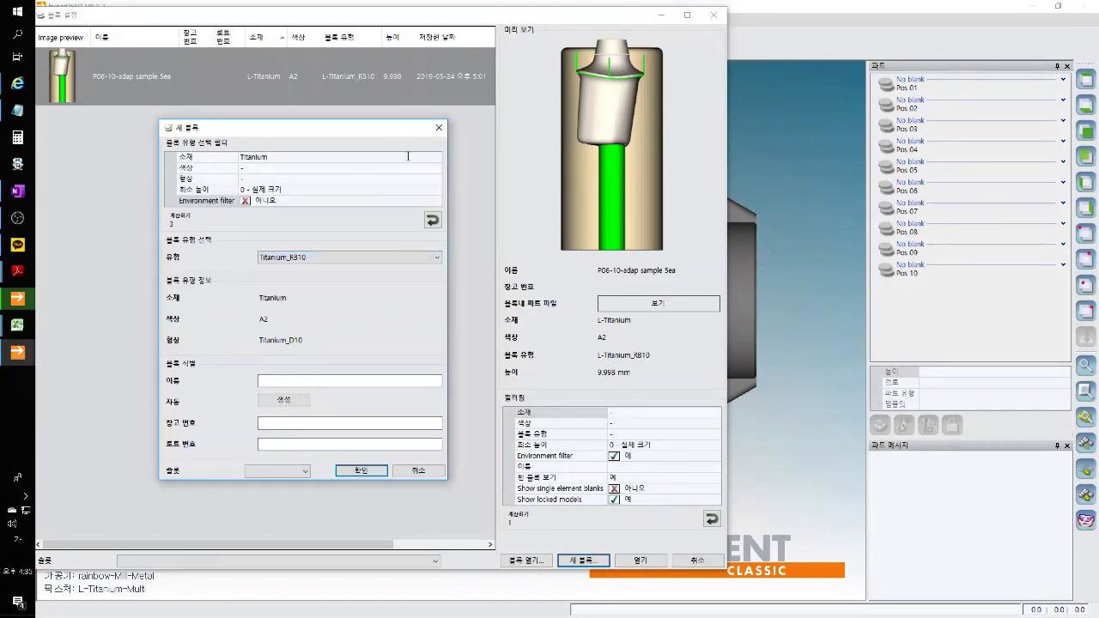
pyautogui.click(423, 158)
pyautogui.click(436, 160)
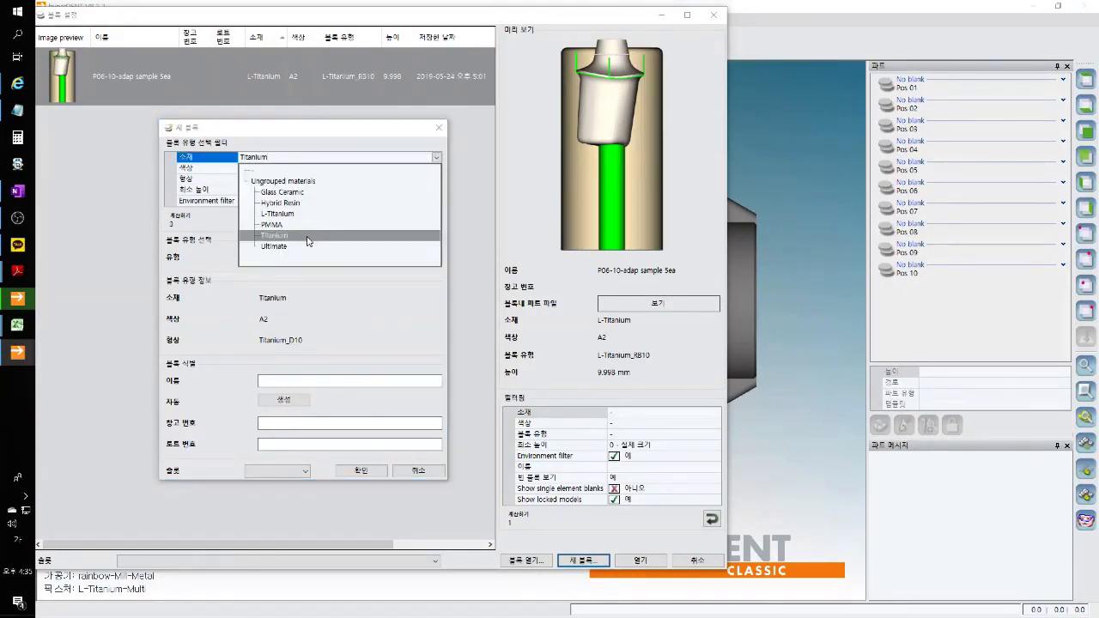
pyautogui.click(350, 304)
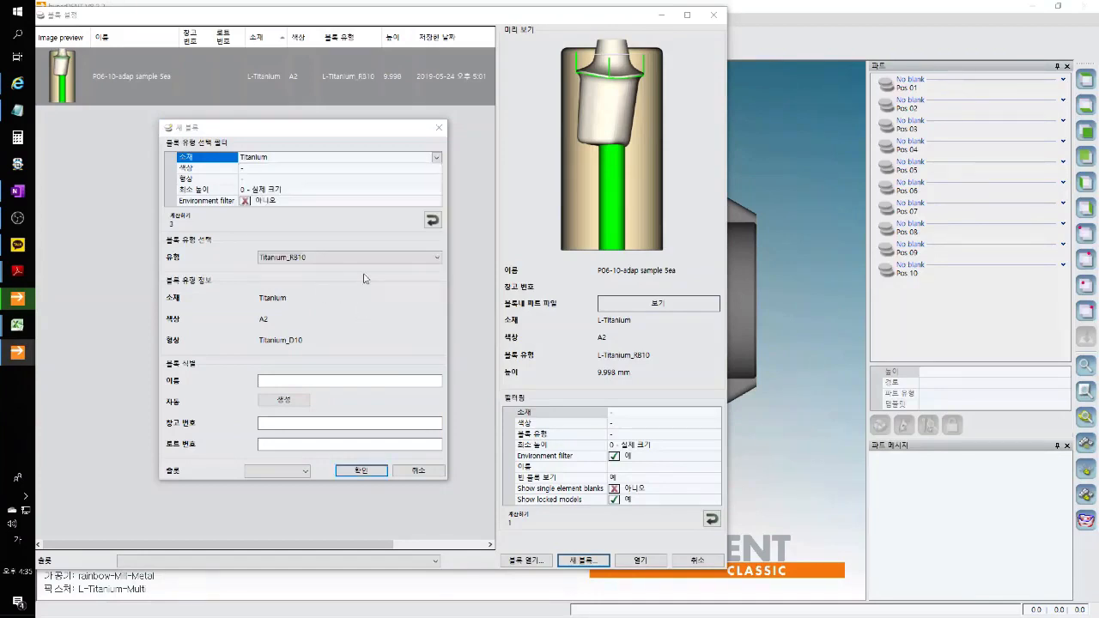
pyautogui.click(366, 258)
pyautogui.click(310, 279)
# Name the blank L-2-den-pmw-17 and assign it to slot Pos 02
pyautogui.click(319, 380)
pyautogui.press('Hangul')
pyautogui.write('L-Z-den-omw')
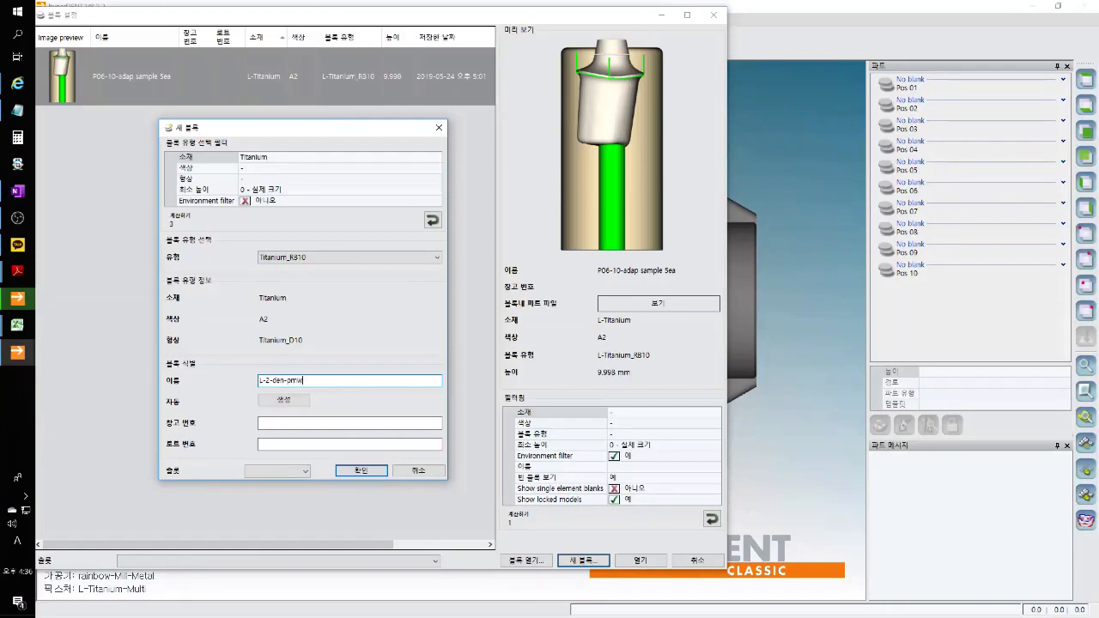
pyautogui.click(316, 381)
pyautogui.click(261, 380)
pyautogui.click(291, 471)
pyautogui.click(419, 513)
pyautogui.press('ctrl')
pyautogui.press('ctrl')
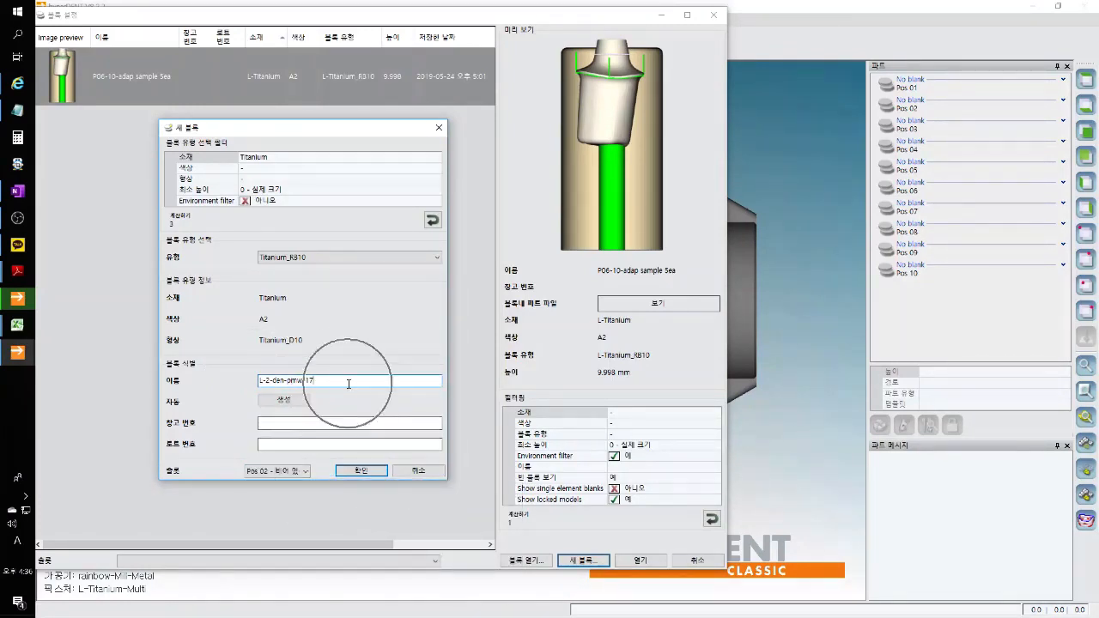
# Confirm the new blank, dismiss the invalid blank type error, and retry
pyautogui.click(360, 470)
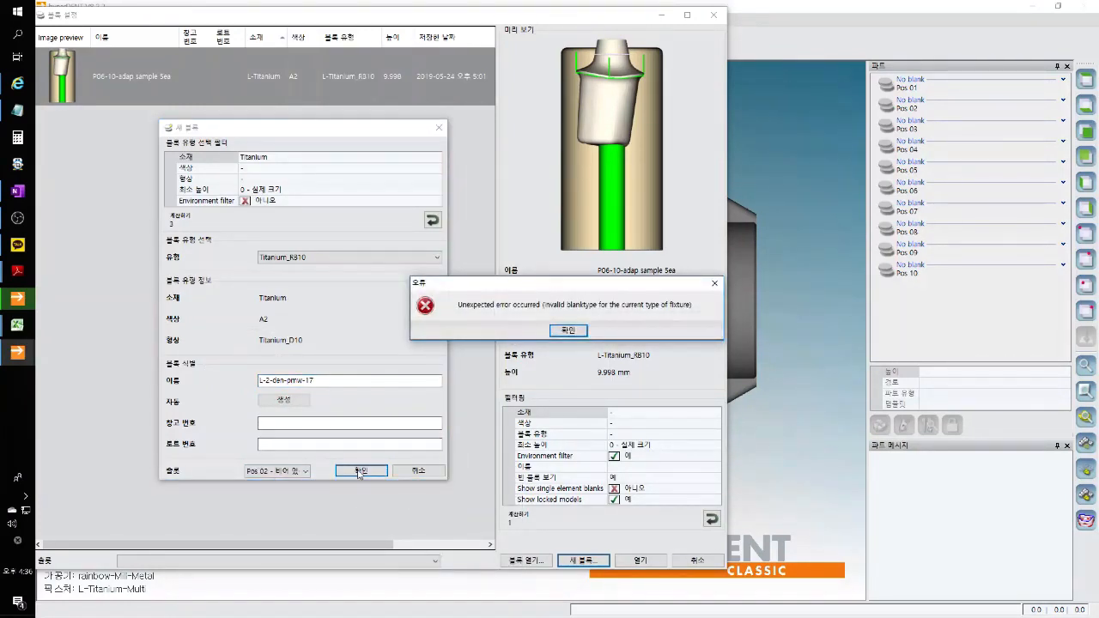
pyautogui.click(580, 332)
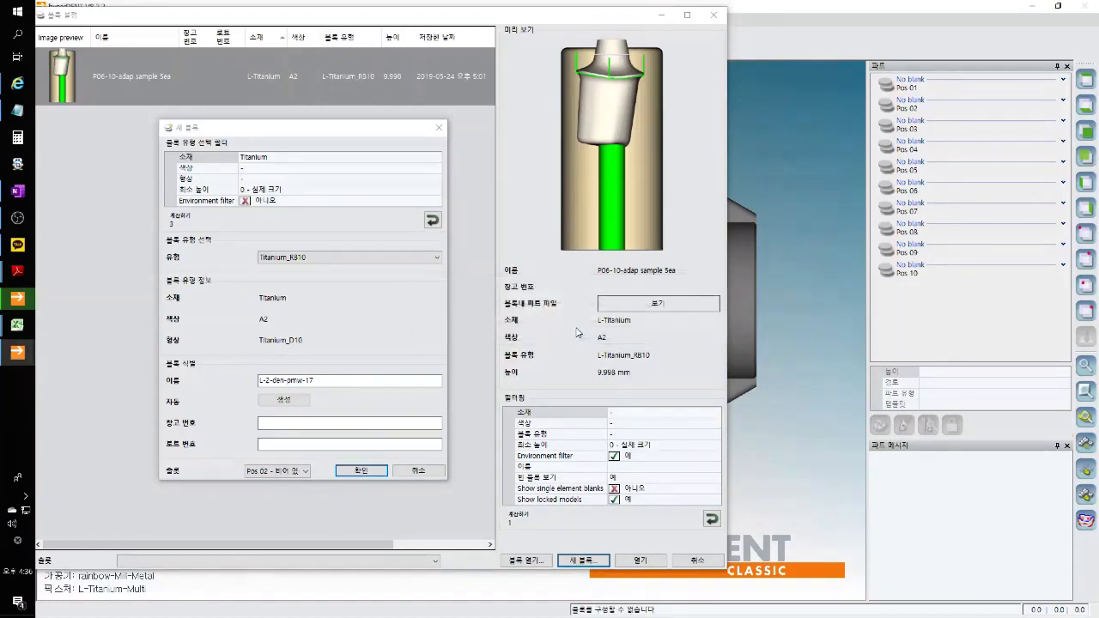
pyautogui.click(368, 474)
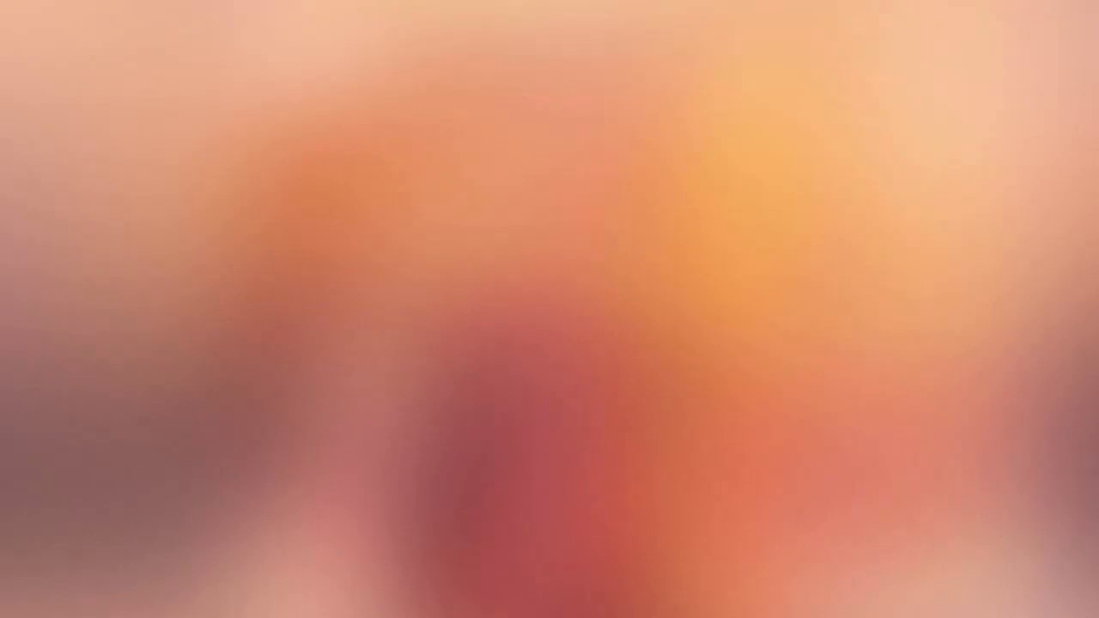